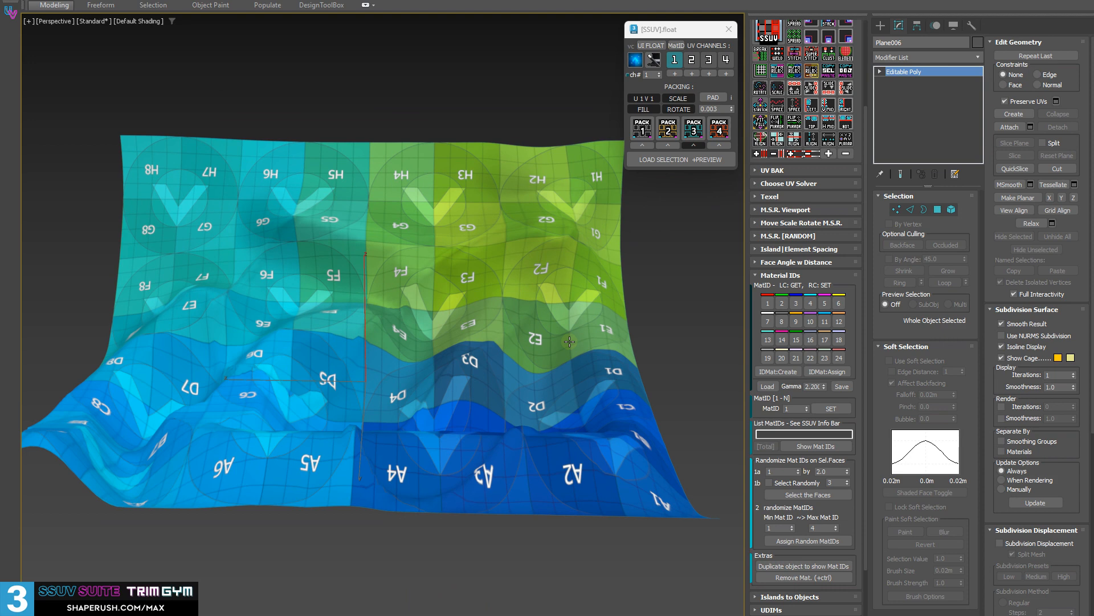
# Load matIdSheet.png as the colour map for the material ID swatches.
pyautogui.moveTo(513, 245); pyautogui.dragTo(423, 350, button='middle')
pyautogui.moveTo(423, 351); pyautogui.dragTo(527, 311, button='middle')
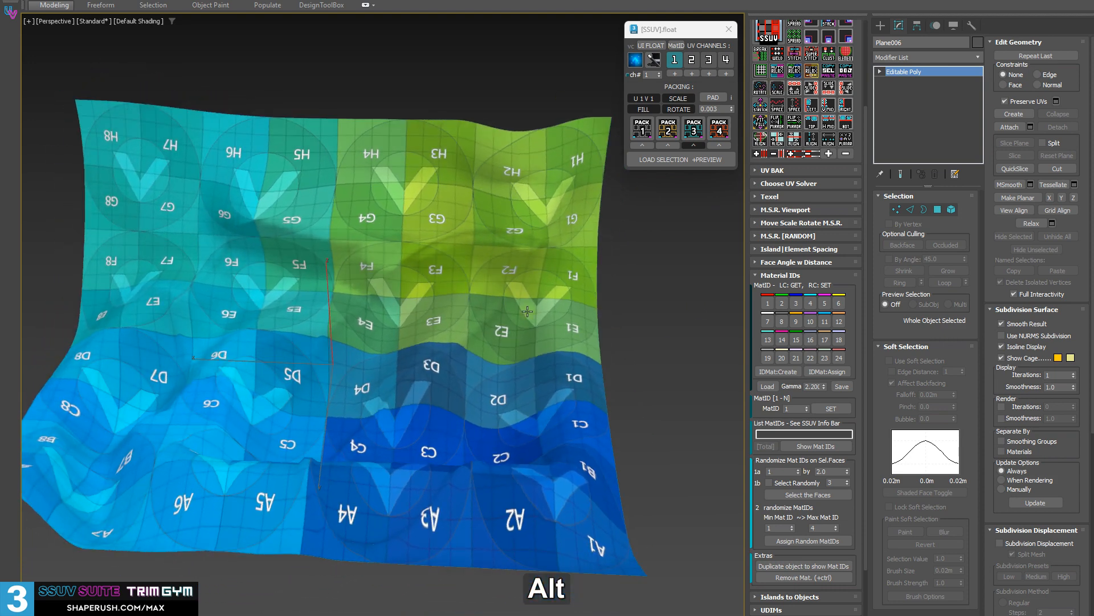
pyautogui.click(767, 387)
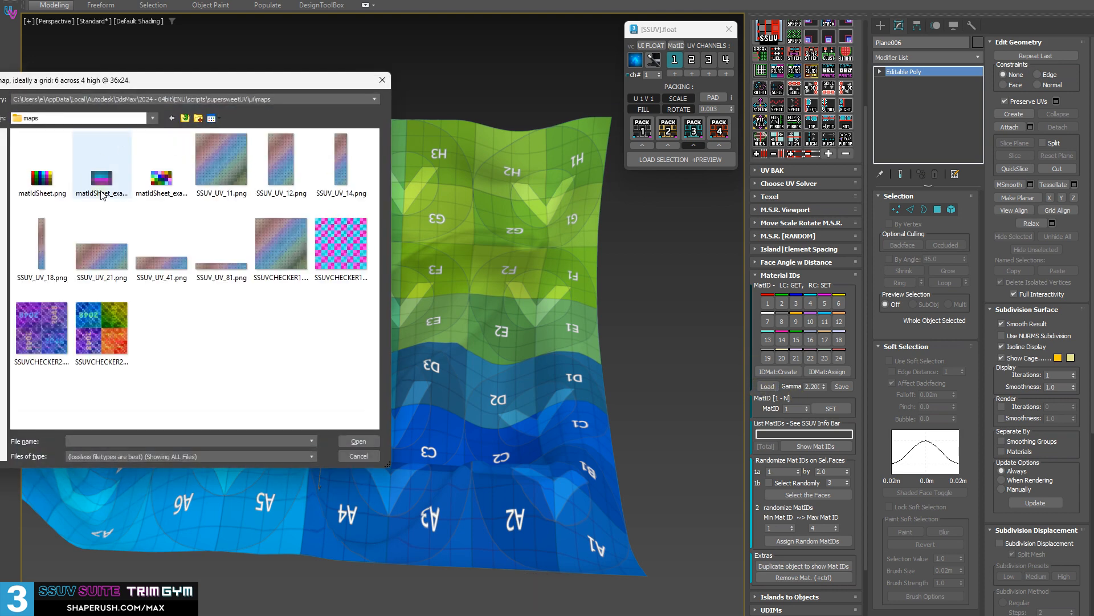
pyautogui.doubleClick(41, 177)
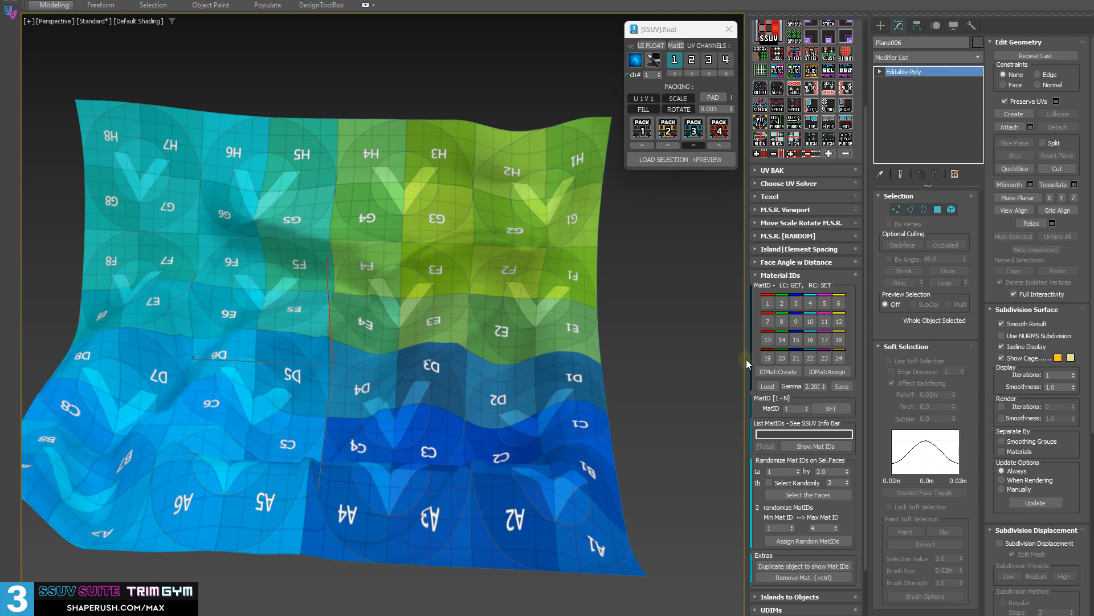
# Load matIdSheet.png into the material ID swatches once more, using the default non-linear colour load.
pyautogui.moveTo(635, 290); pyautogui.dragTo(642, 282, button='middle')
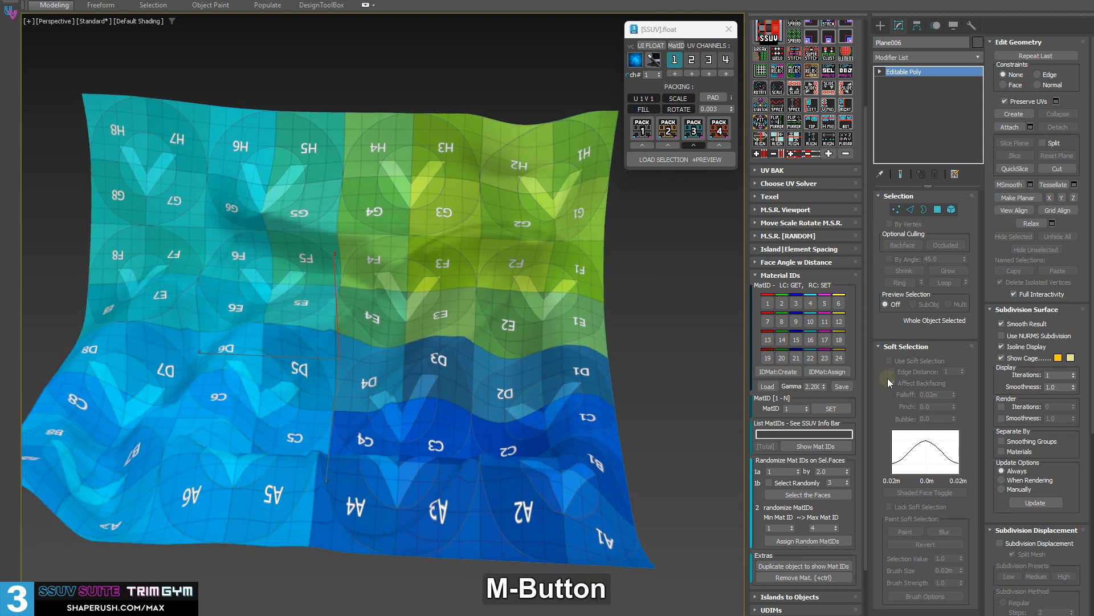
pyautogui.click(768, 386)
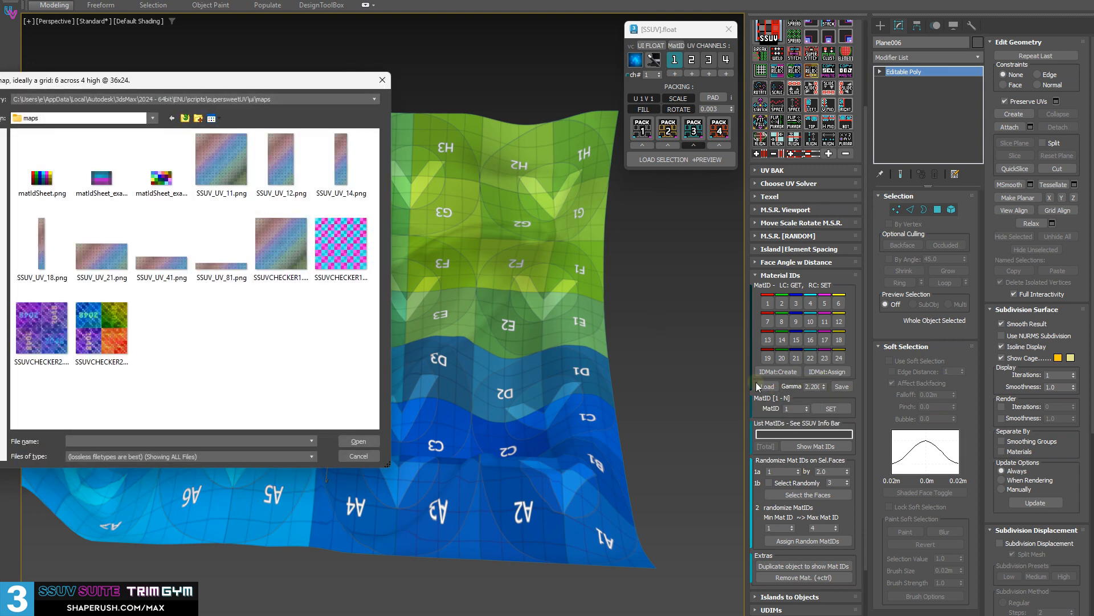
pyautogui.moveTo(198, 87); pyautogui.dragTo(254, 49)
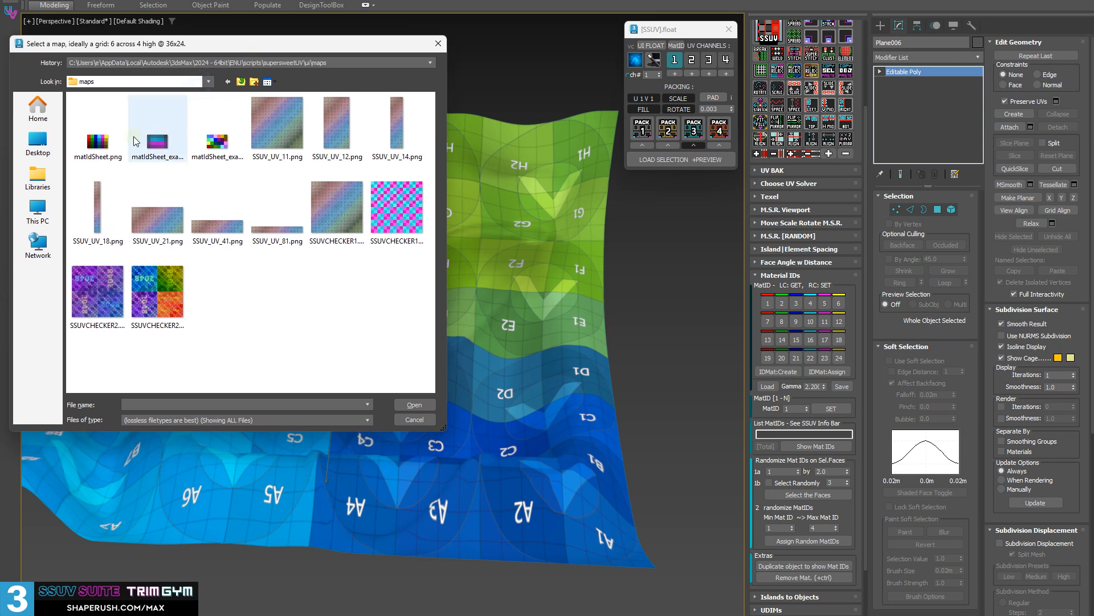
pyautogui.doubleClick(98, 140)
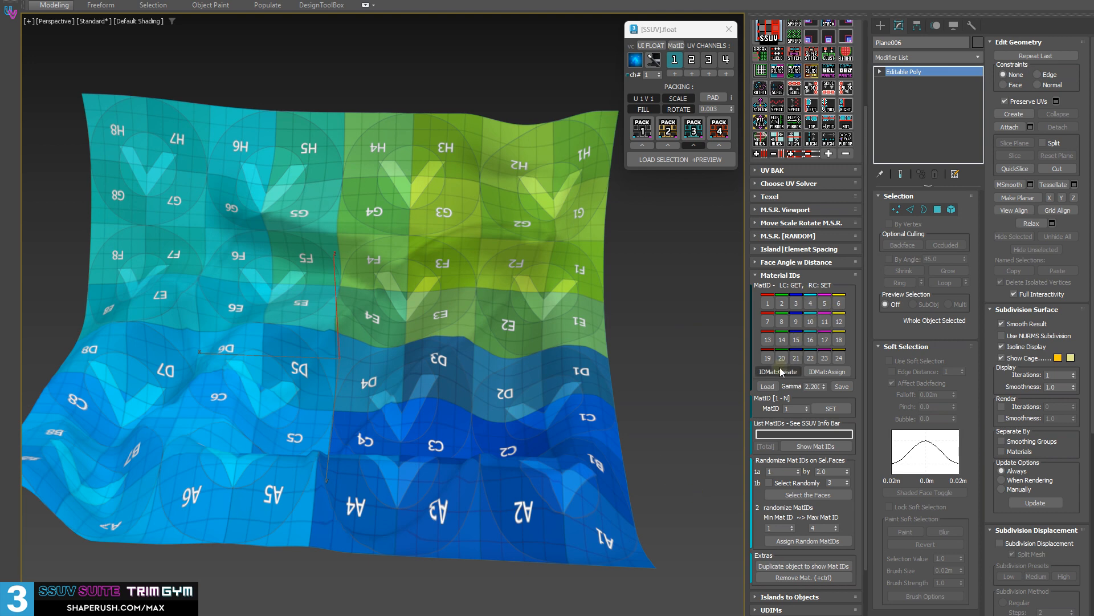
# Turn off the checker texture preview on the wavy plane, cycling it to the plain dark grey display.
pyautogui.keyDown('alt'); pyautogui.moveTo(365, 174); pyautogui.dragTo(354, 165, button='middle'); pyautogui.keyUp('alt')
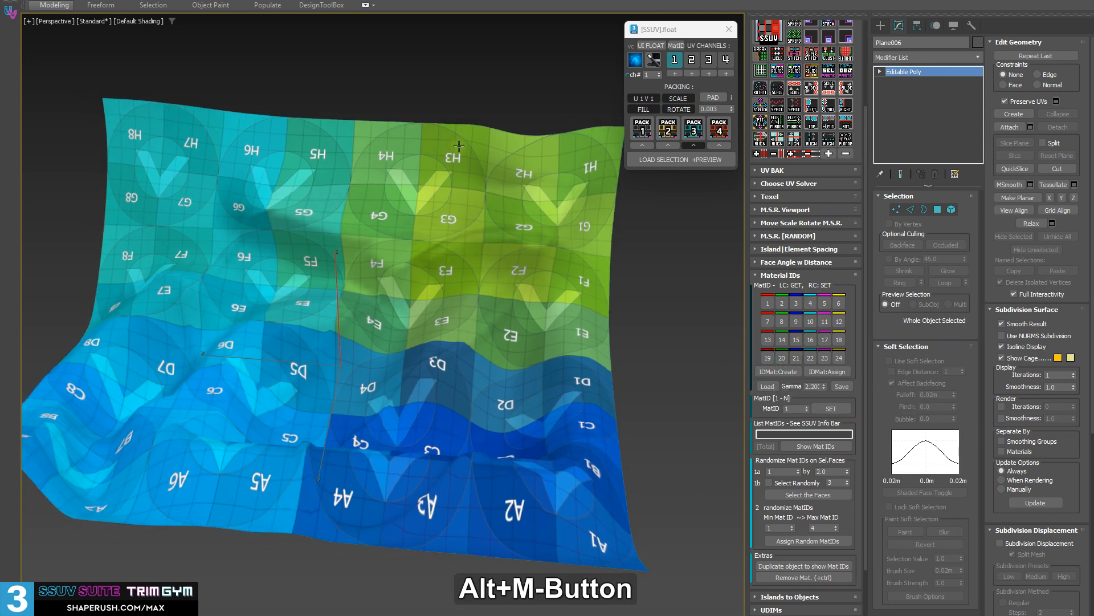
pyautogui.scroll(6, 830, 183)
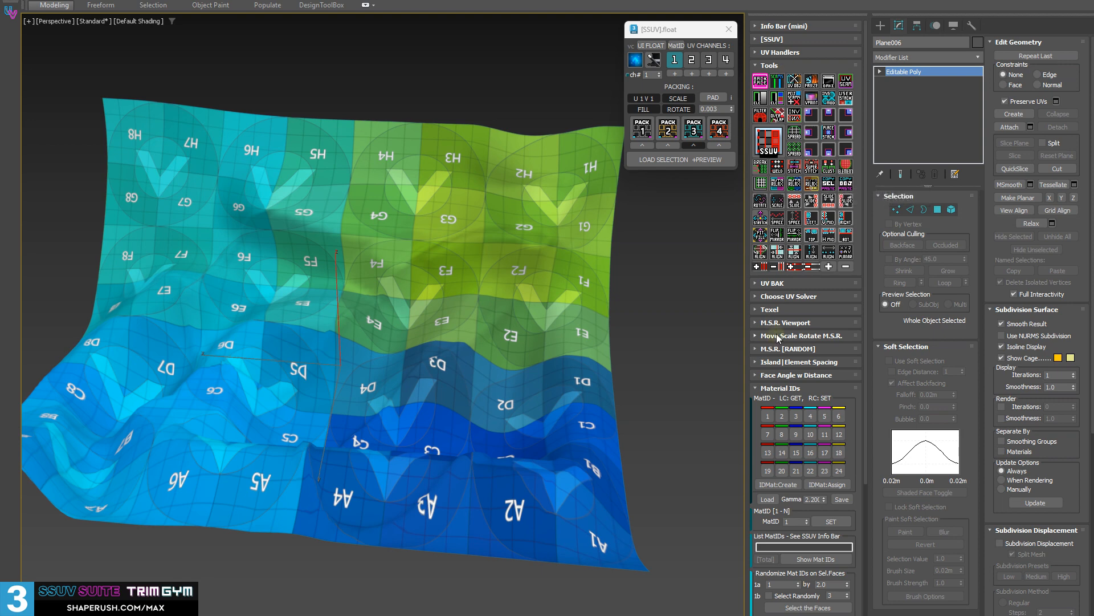
pyautogui.click(635, 60)
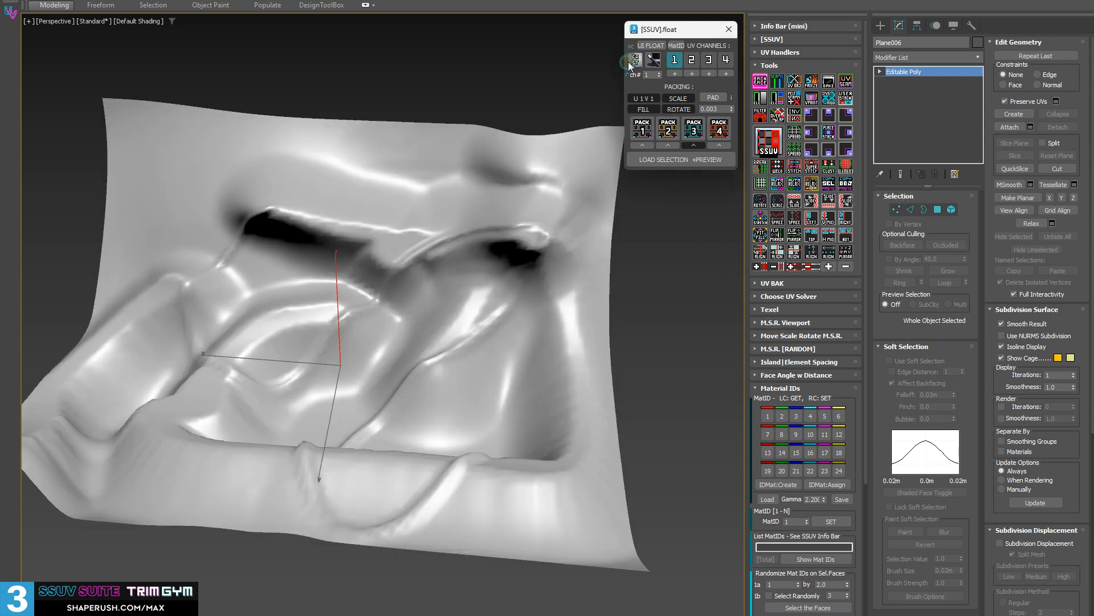
pyautogui.keyDown('alt'); pyautogui.moveTo(507, 334); pyautogui.dragTo(581, 171, button='middle'); pyautogui.keyUp('alt')
pyautogui.click(637, 60)
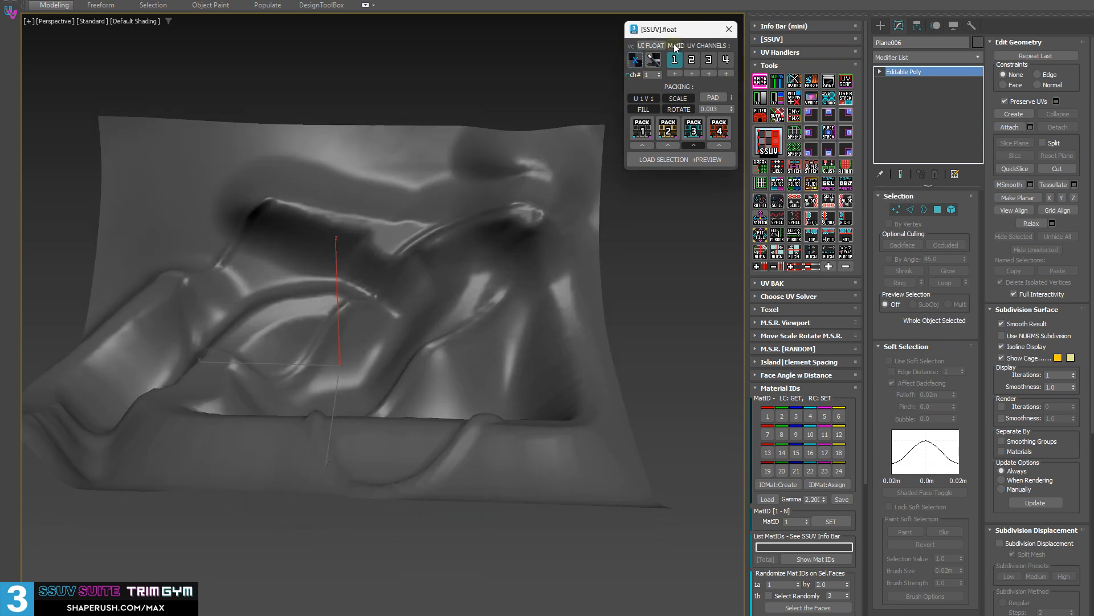
# Delete the wavy plane from the scene.
pyautogui.keyDown('alt'); pyautogui.moveTo(506, 184); pyautogui.dragTo(445, 234, button='middle'); pyautogui.keyUp('alt')
pyautogui.scroll(-8, 445, 234)
pyautogui.moveTo(425, 336); pyautogui.dragTo(375, 284, button='middle')
pyautogui.moveTo(485, 173); pyautogui.dragTo(481, 186, button='middle')
pyautogui.press('Delete')
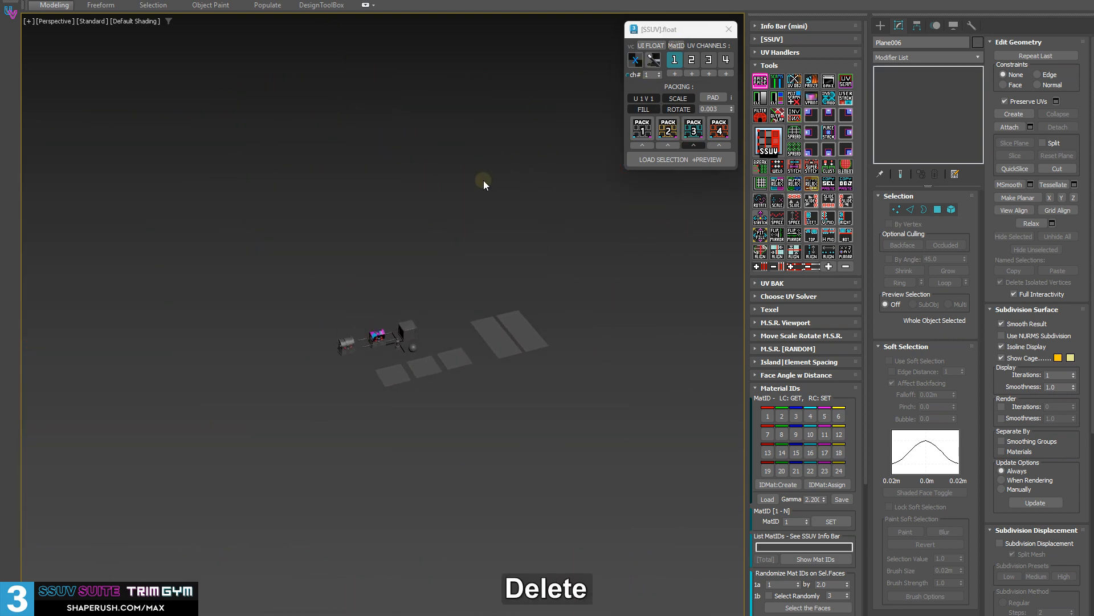
# Select the textured chest lid among the remaining scene objects.
pyautogui.scroll(6, 344, 314)
pyautogui.moveTo(515, 360); pyautogui.dragTo(497, 341, button='middle')
pyautogui.click(440, 340)
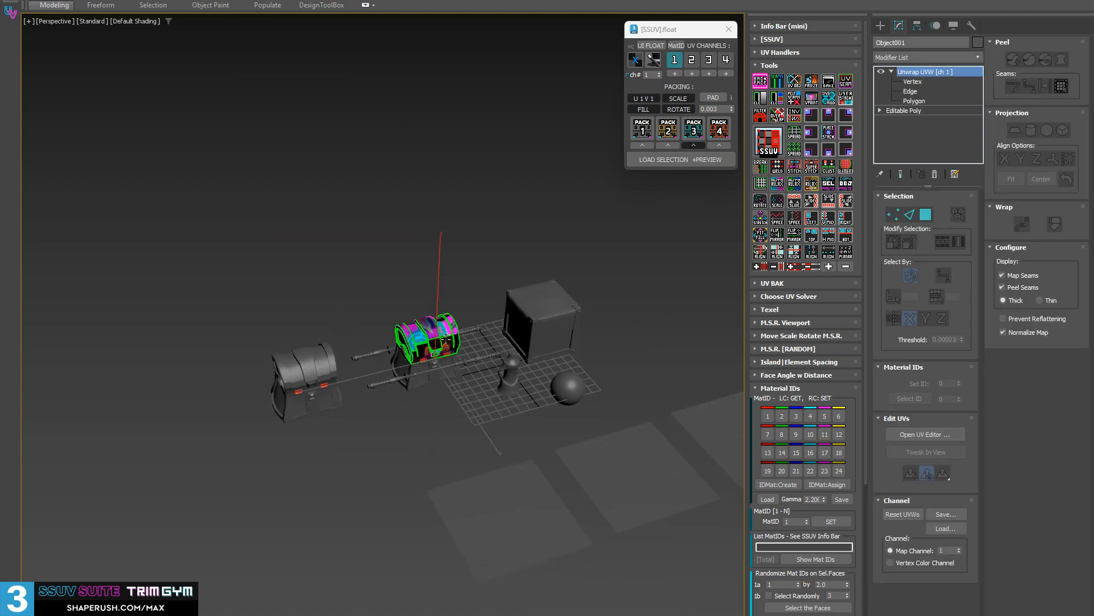
pyautogui.scroll(10, 444, 339)
pyautogui.keyDown('alt'); pyautogui.moveTo(374, 348); pyautogui.dragTo(386, 342, button='middle'); pyautogui.keyUp('alt')
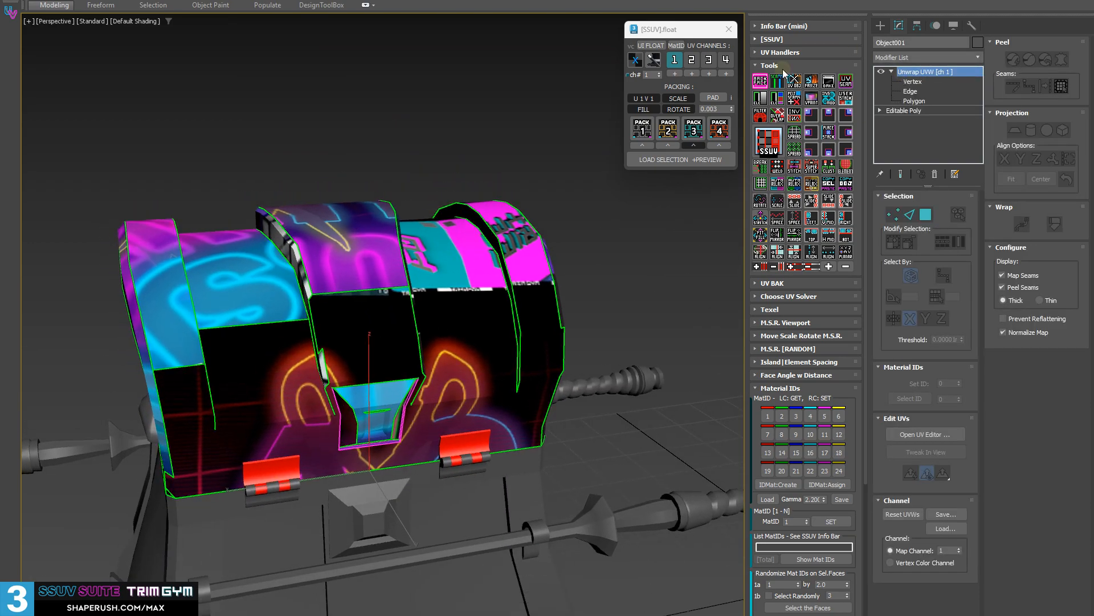
pyautogui.keyDown('alt'); pyautogui.moveTo(462, 171); pyautogui.dragTo(781, 131, button='middle'); pyautogui.keyUp('alt')
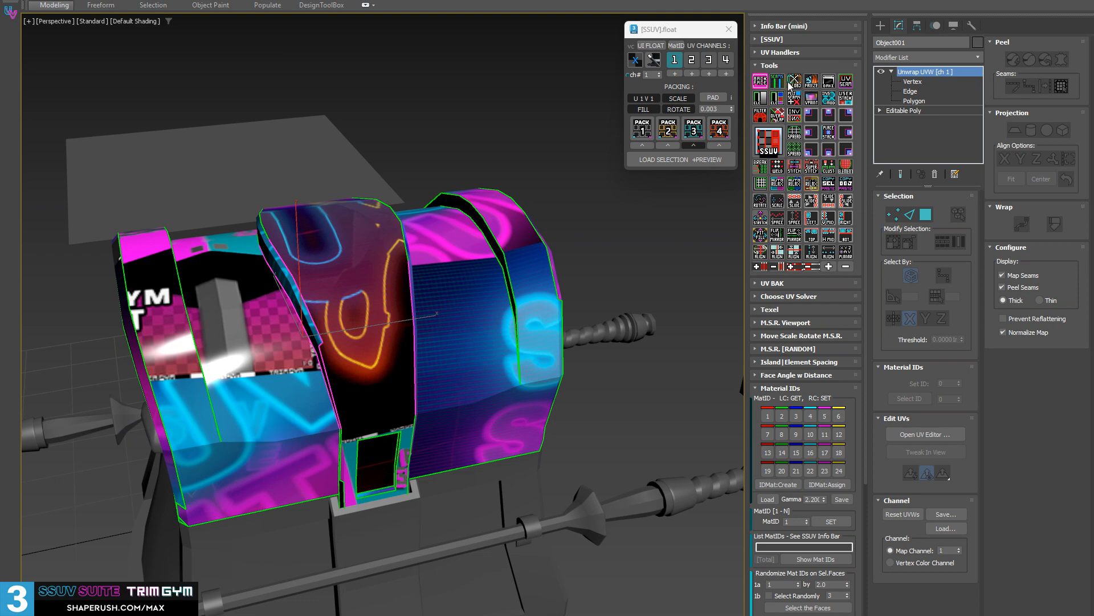
# Display the material ID colours on the chest lid and give its UV islands separate material IDs.
pyautogui.click(688, 46)
pyautogui.click(678, 46)
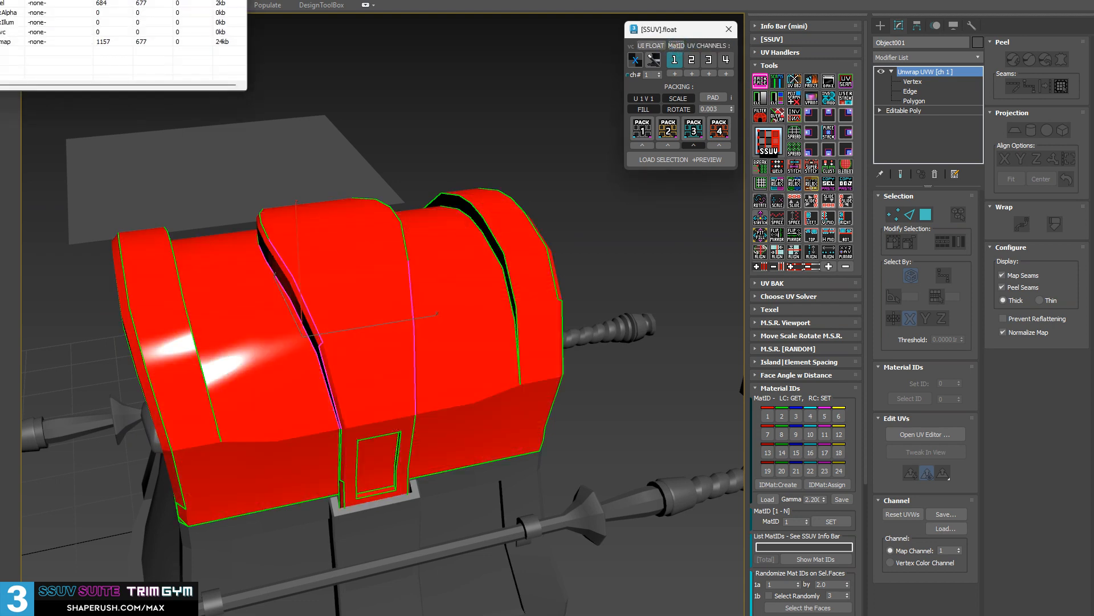
pyautogui.keyDown('alt'); pyautogui.moveTo(376, 320); pyautogui.dragTo(497, 321, button='middle'); pyautogui.keyUp('alt')
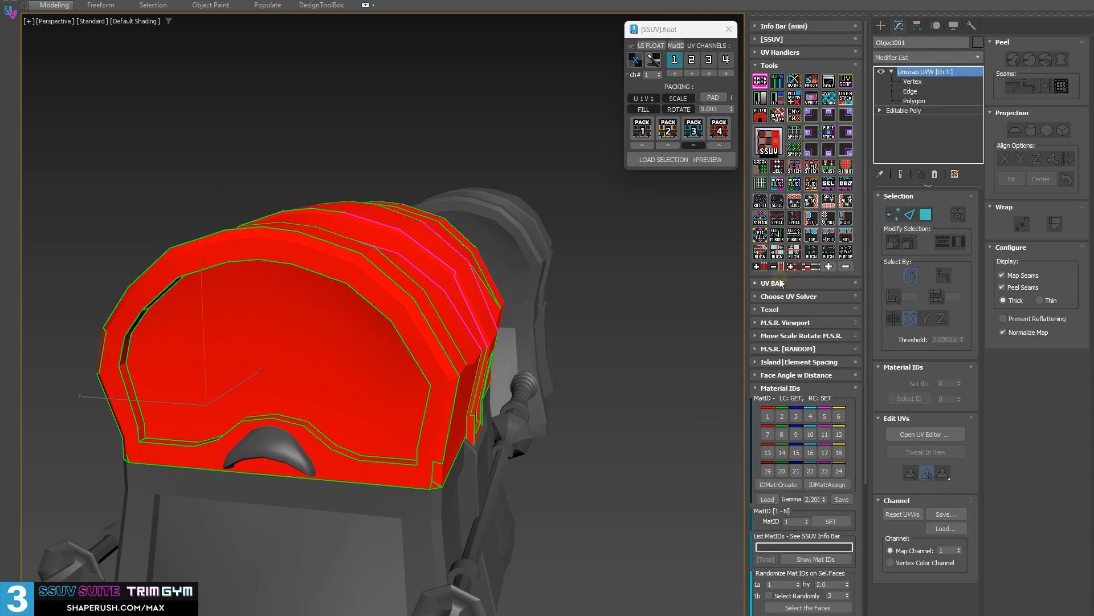
pyautogui.keyDown('shift'); pyautogui.click(780, 103); pyautogui.keyUp('shift')
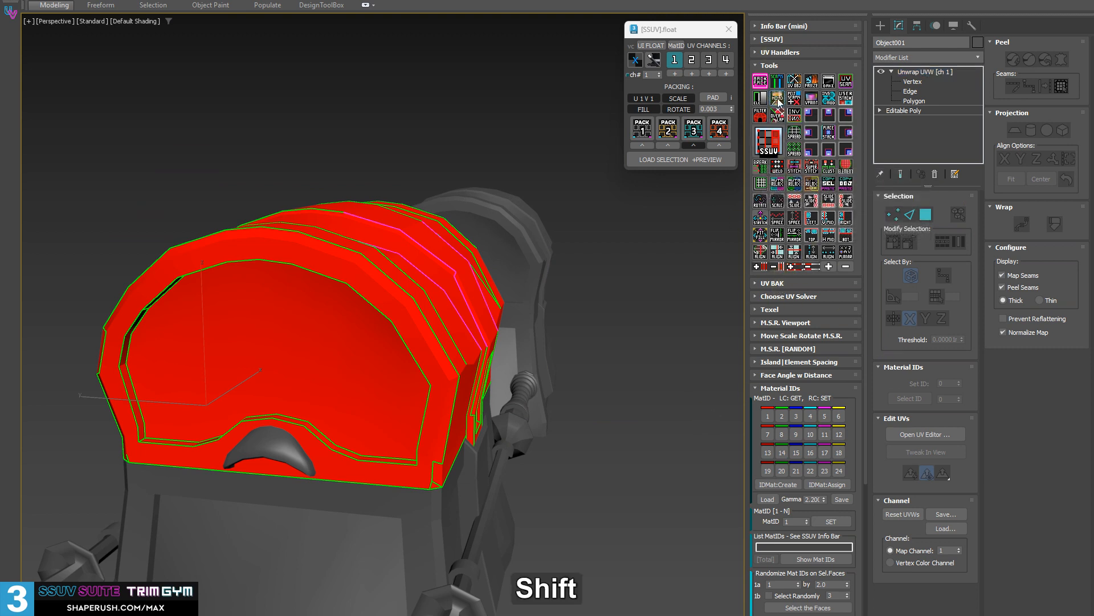
pyautogui.keyDown('alt'); pyautogui.moveTo(621, 288); pyautogui.dragTo(607, 224, button='middle'); pyautogui.keyUp('alt')
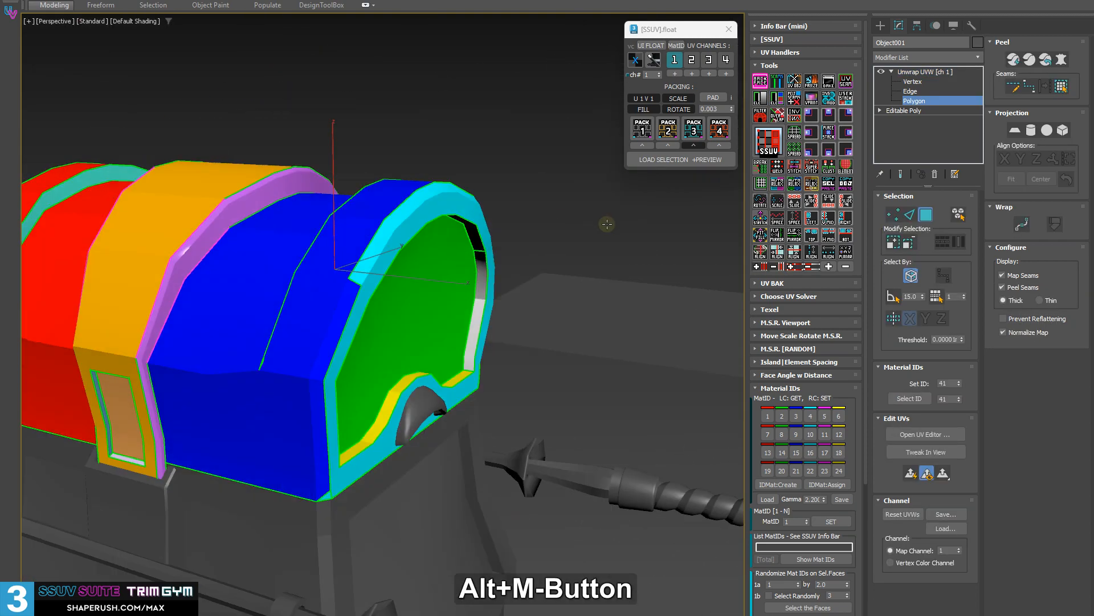
# Isolate the chest lid from the rest of the scene.
pyautogui.keyDown('alt'); pyautogui.moveTo(279, 306); pyautogui.dragTo(184, 226, button='middle'); pyautogui.keyUp('alt')
pyautogui.rightClick(183, 225)
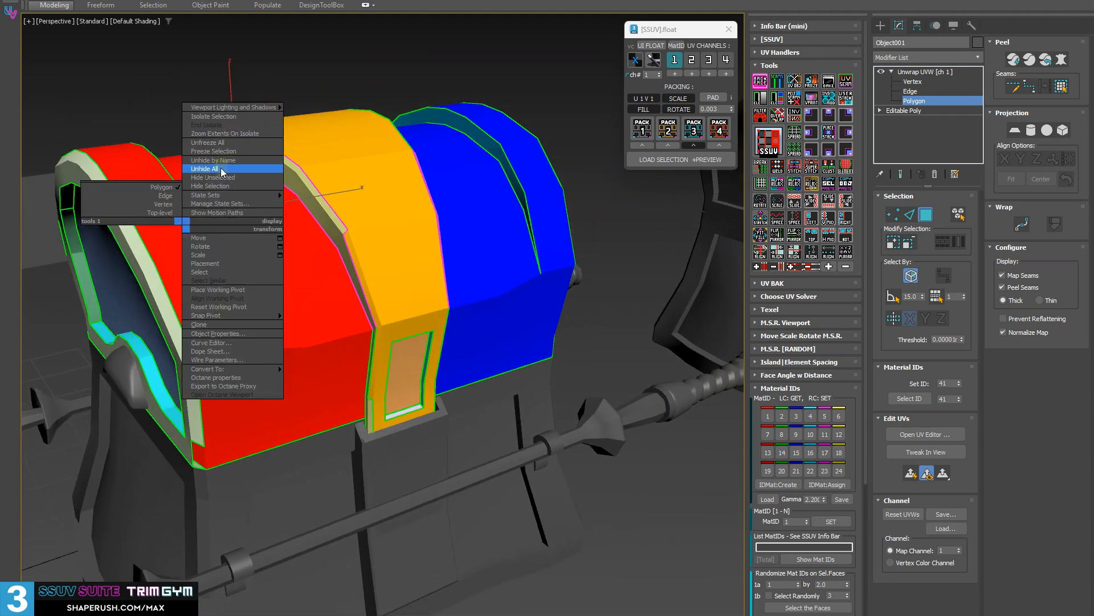
pyautogui.click(219, 118)
pyautogui.keyDown('alt'); pyautogui.moveTo(394, 285); pyautogui.dragTo(505, 388, button='middle'); pyautogui.keyUp('alt')
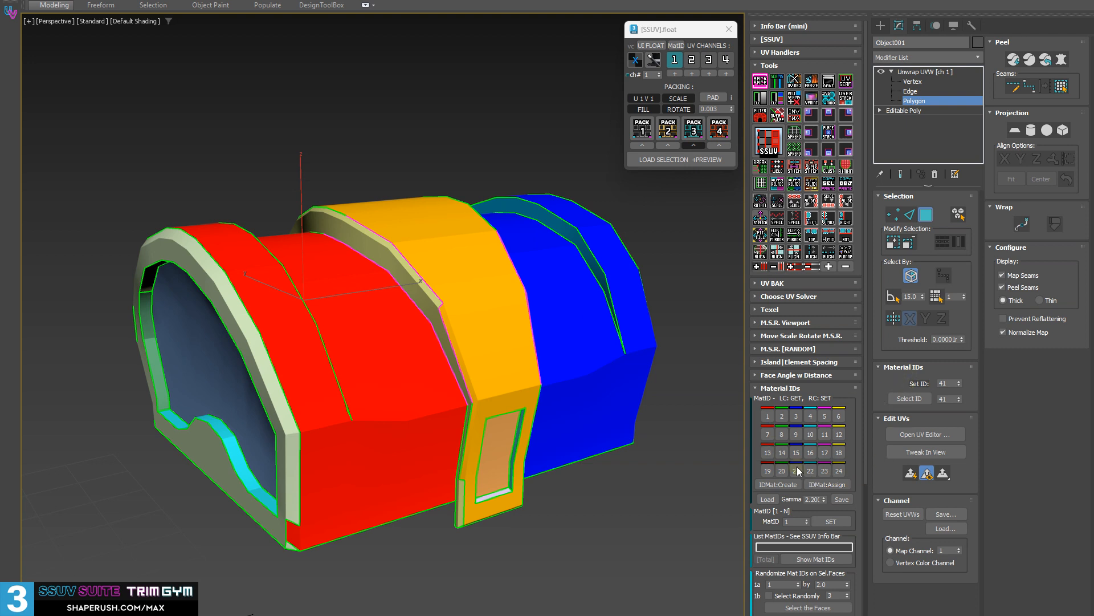
# Switch the chest lid to its original textured material and back to the material ID colours.
pyautogui.click(841, 485)
pyautogui.keyDown('alt'); pyautogui.moveTo(489, 306); pyautogui.dragTo(476, 300, button='middle'); pyautogui.keyUp('alt')
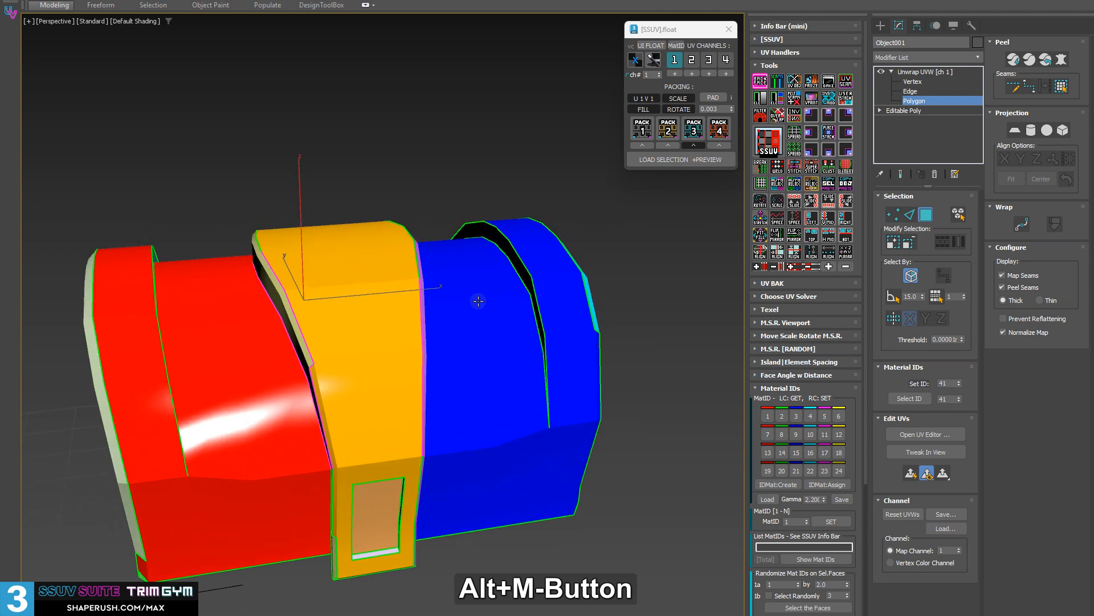
pyautogui.click(672, 45)
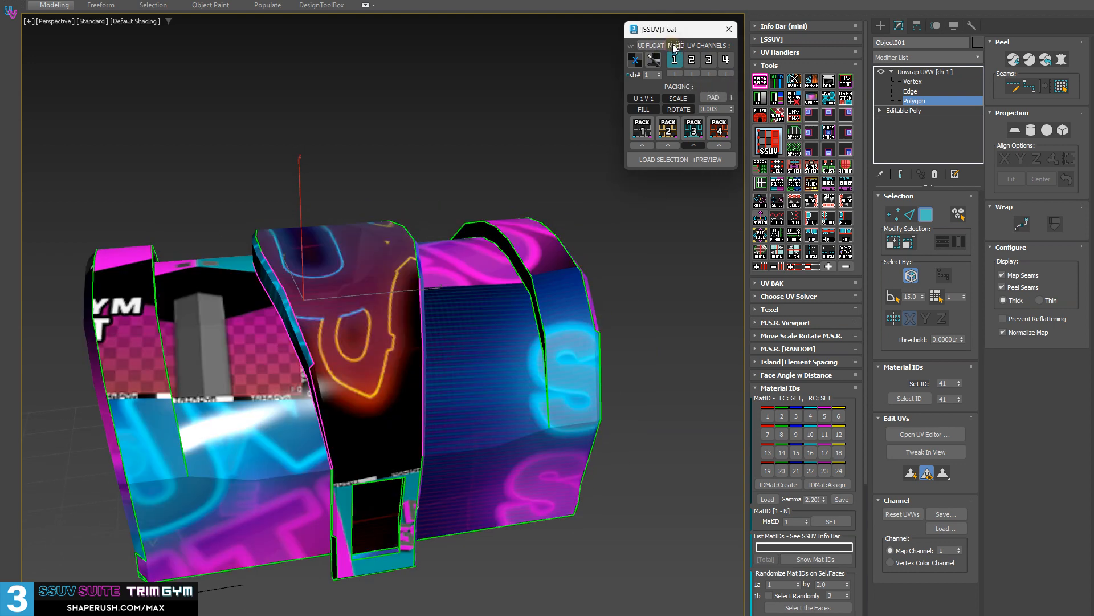
pyautogui.click(836, 486)
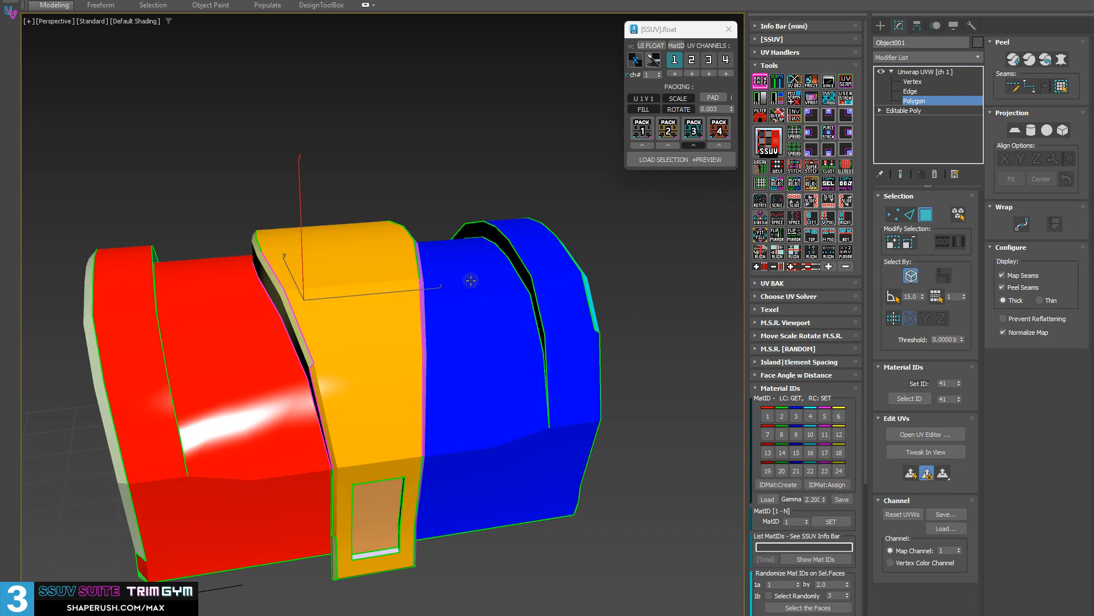
pyautogui.moveTo(295, 293); pyautogui.dragTo(293, 286, button='middle')
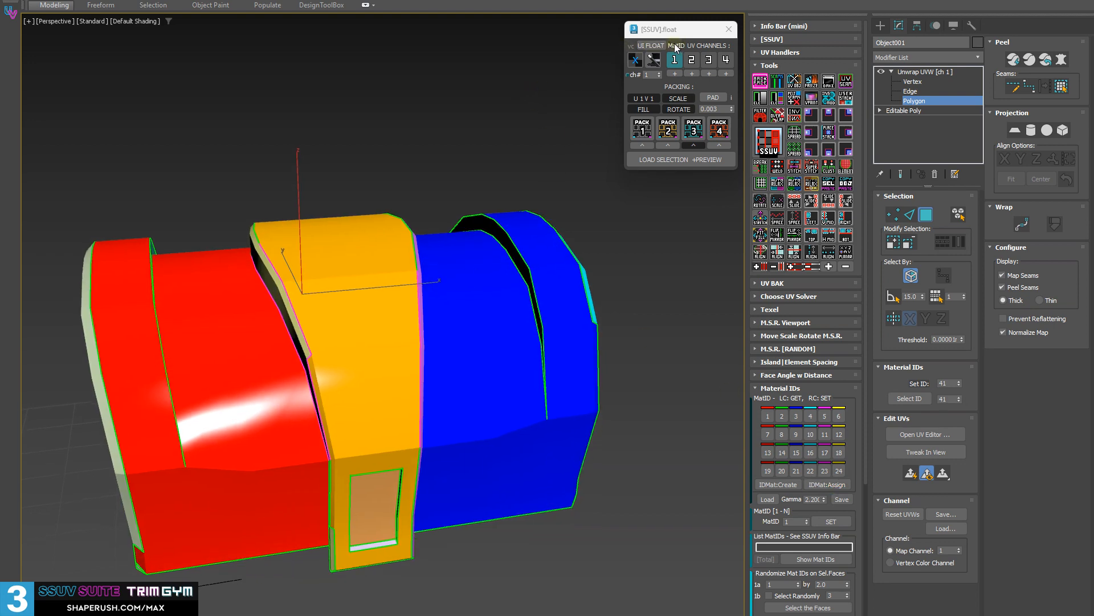
# Toggle the material ID assignment on the lid several times, finishing on its original textured material.
pyautogui.click(831, 484)
pyautogui.click(833, 483)
pyautogui.click(834, 486)
pyautogui.click(841, 487)
pyautogui.click(842, 487)
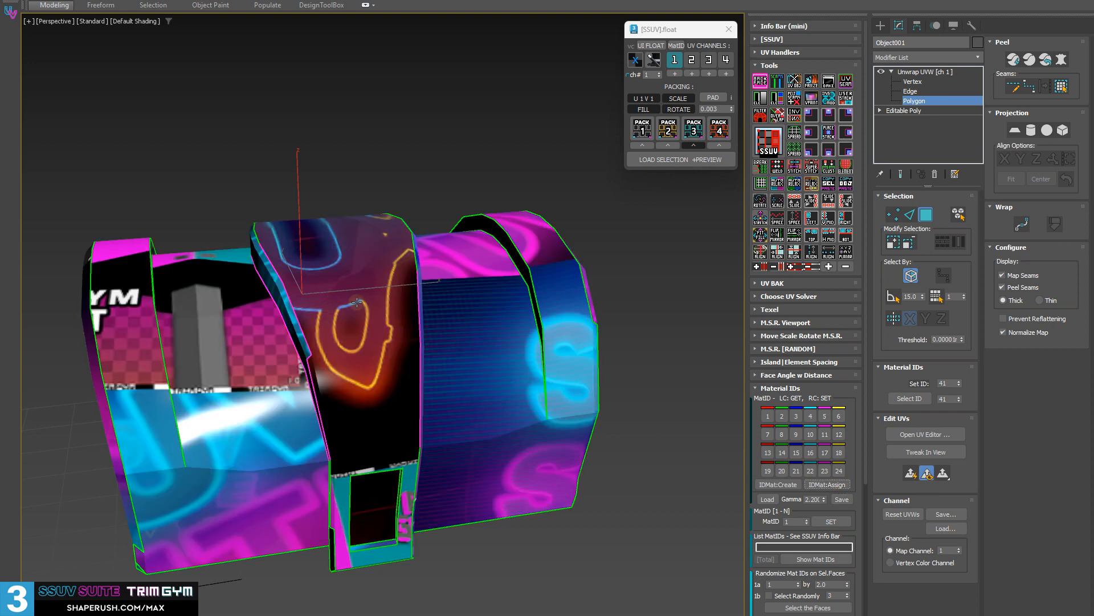
pyautogui.keyDown('alt'); pyautogui.moveTo(426, 327); pyautogui.dragTo(440, 339, button='middle'); pyautogui.keyUp('alt')
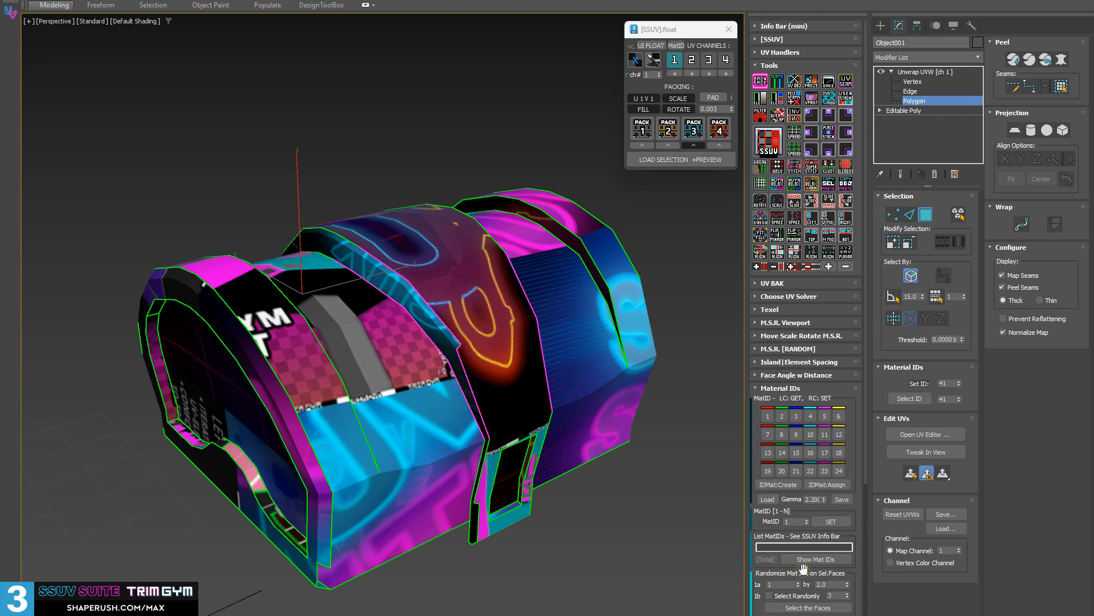
# Show the lid with a plain grey material, and restore its original textured material through the material ID assignment toggle.
pyautogui.keyDown('alt'); pyautogui.click(836, 486); pyautogui.keyUp('alt')
pyautogui.moveTo(445, 250); pyautogui.dragTo(266, 219, button='middle')
pyautogui.keyDown('alt'); pyautogui.moveTo(314, 251); pyautogui.dragTo(296, 204, button='middle'); pyautogui.keyUp('alt')
pyautogui.keyDown('alt'); pyautogui.moveTo(476, 287); pyautogui.dragTo(462, 171, button='middle'); pyautogui.keyUp('alt')
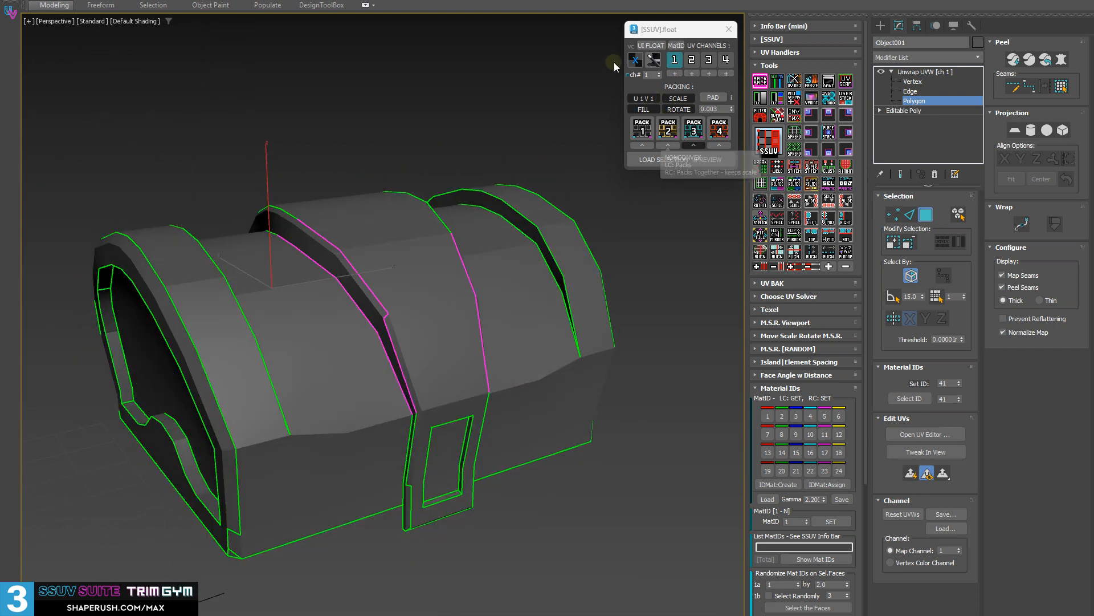
pyautogui.keyDown('alt'); pyautogui.moveTo(538, 256); pyautogui.dragTo(479, 260, button='middle'); pyautogui.keyUp('alt')
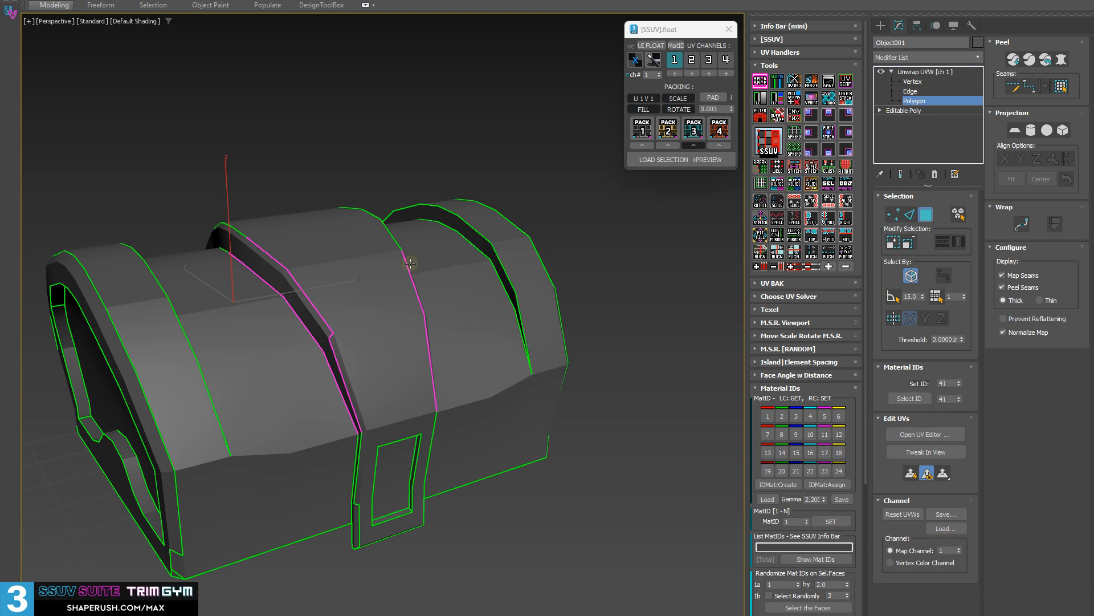
pyautogui.moveTo(410, 264)
pyautogui.keyDown('alt'); pyautogui.mouseDown(button='middle')
pyautogui.moveTo(393, 267)
pyautogui.moveTo(429, 269)
pyautogui.moveTo(409, 286)
pyautogui.moveTo(393, 274)
pyautogui.mouseUp(button='middle'); pyautogui.keyUp('alt')
pyautogui.moveTo(297, 111); pyautogui.dragTo(217, 171, button='middle')
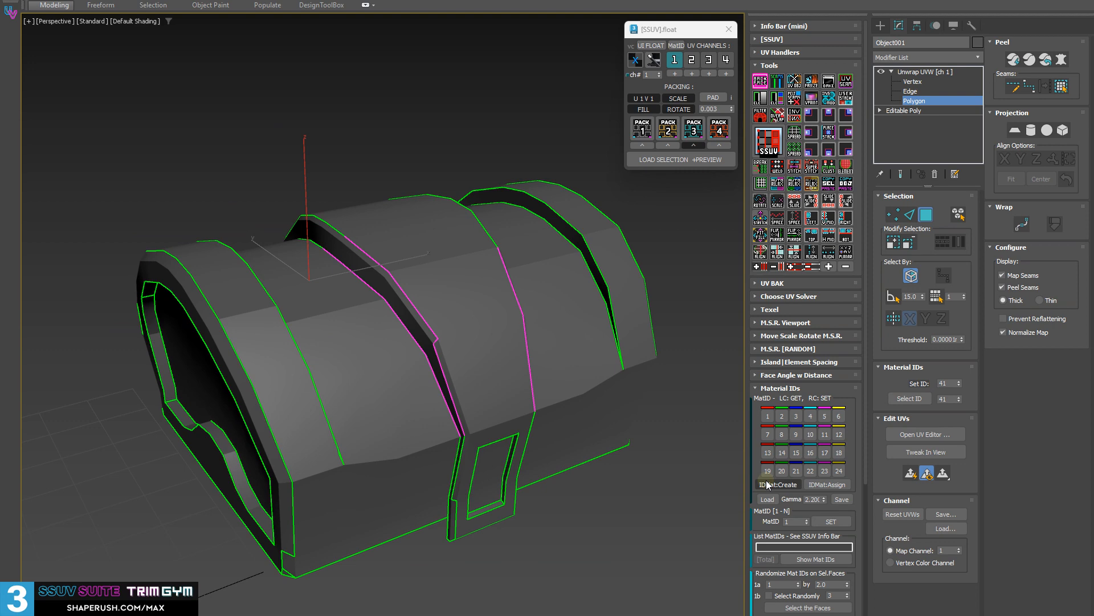
pyautogui.click(833, 485)
pyautogui.keyDown('alt'); pyautogui.moveTo(513, 268); pyautogui.dragTo(500, 270, button='middle'); pyautogui.keyUp('alt')
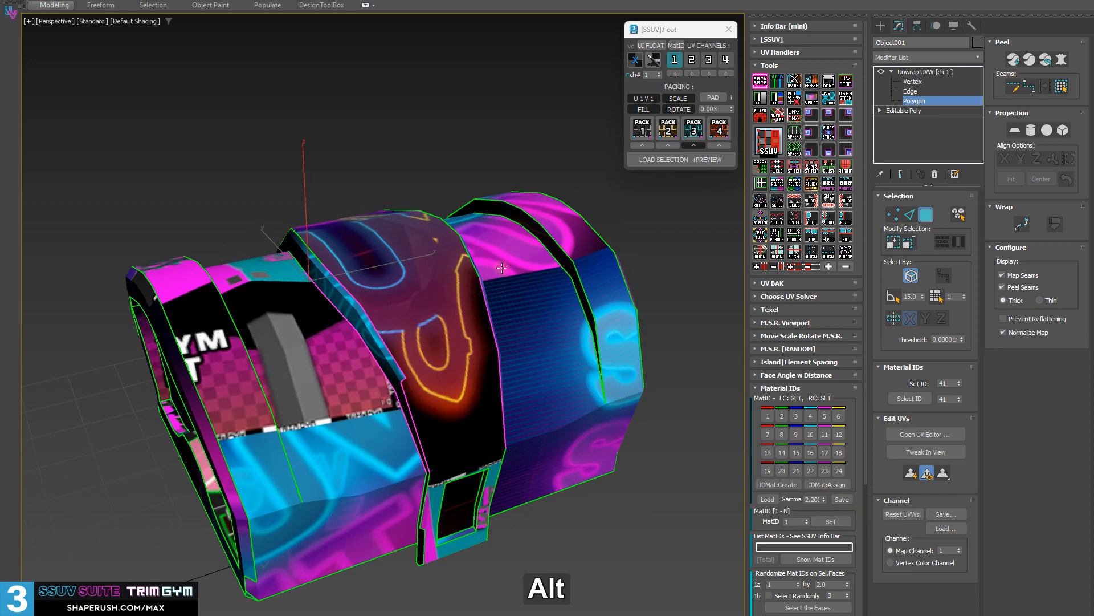
# Open the chest lid's object properties and examine the stored material entry in its user-defined properties.
pyautogui.rightClick(455, 325)
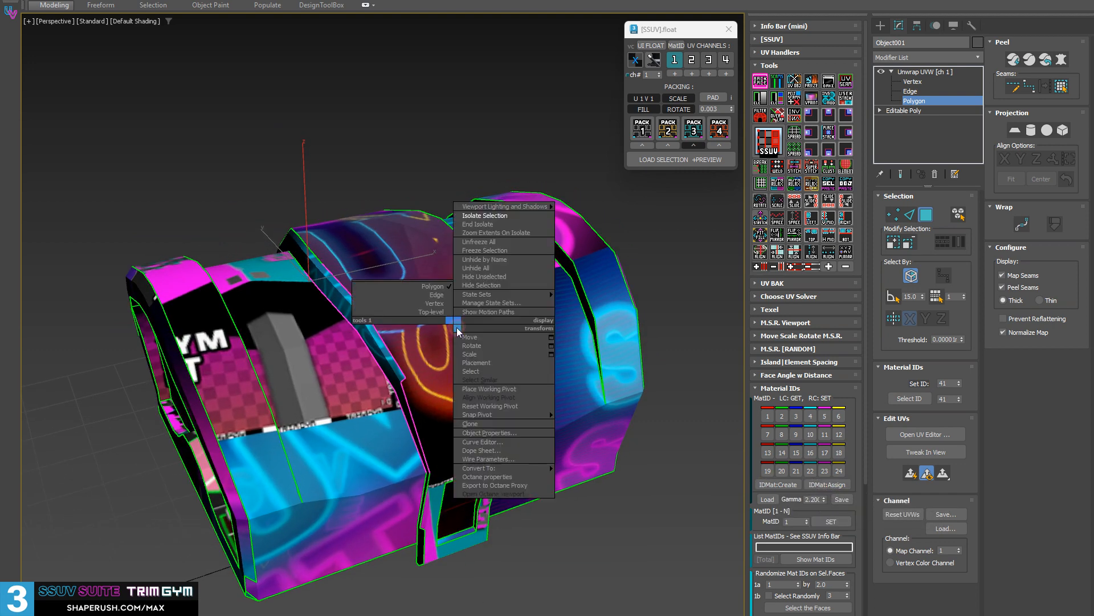
pyautogui.click(513, 431)
pyautogui.click(480, 143)
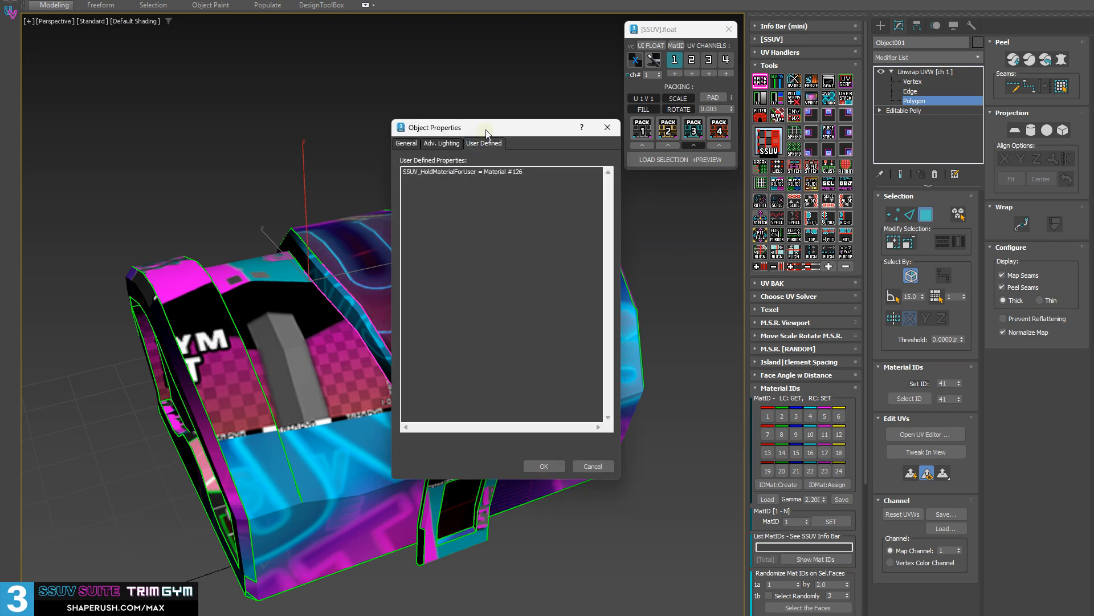
pyautogui.moveTo(486, 133); pyautogui.dragTo(610, 269)
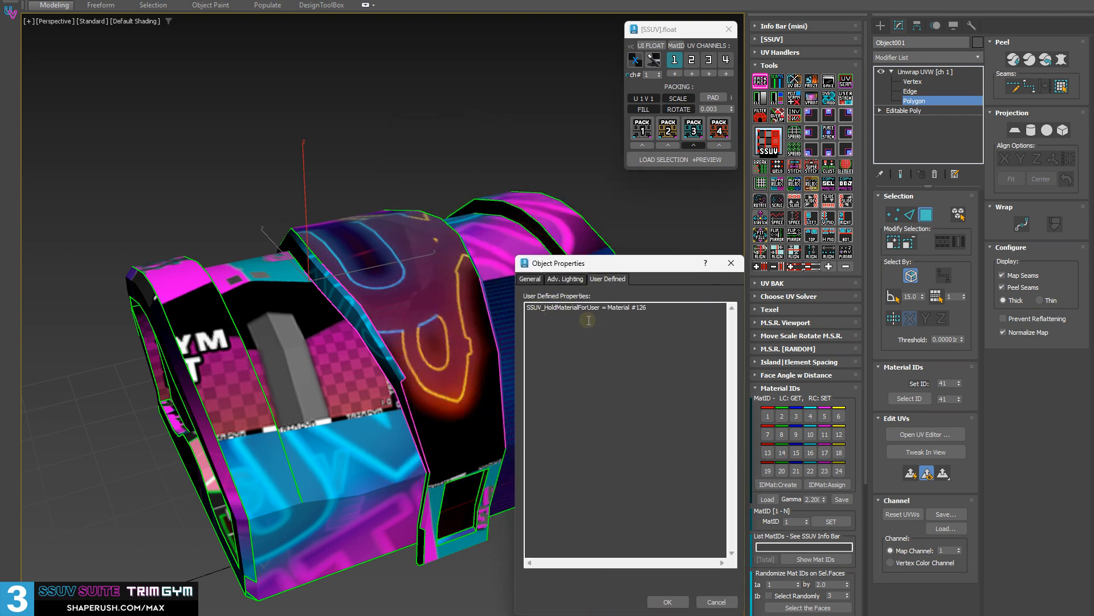
# Close the object properties, and bring up the list of stored materials assignable to the selection, dismissing it without choosing one.
pyautogui.click(731, 263)
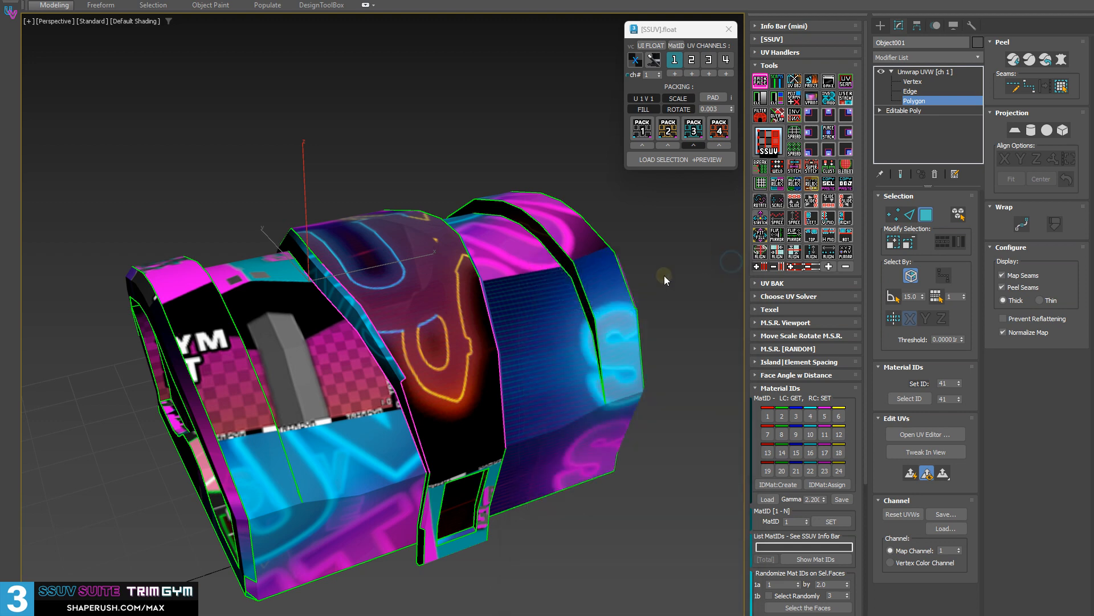
pyautogui.moveTo(664, 275); pyautogui.dragTo(502, 271, button='middle')
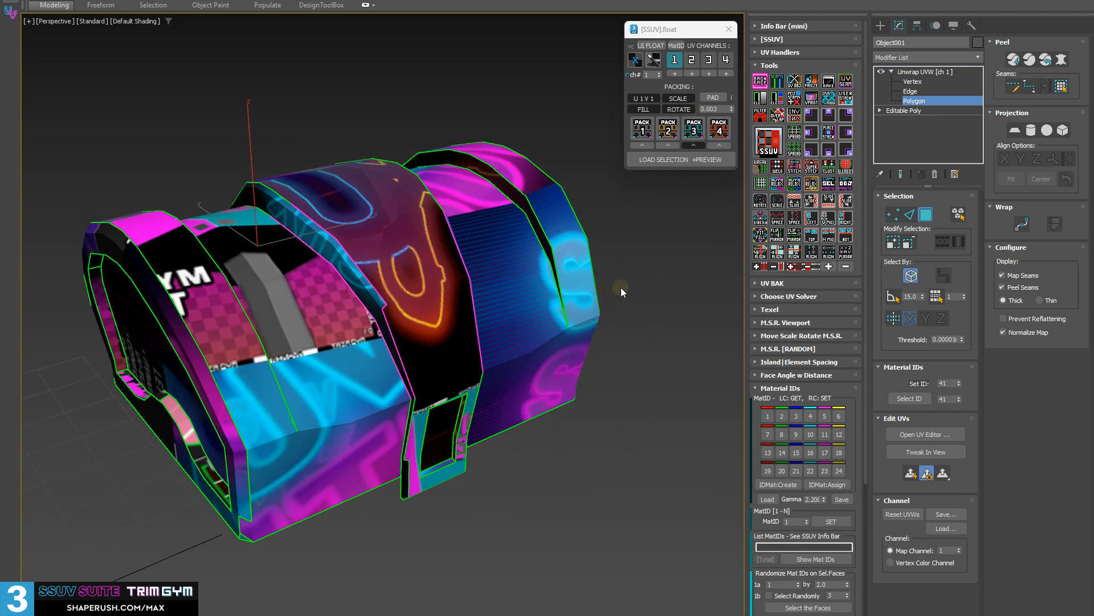
pyautogui.moveTo(544, 232); pyautogui.dragTo(540, 245, button='middle')
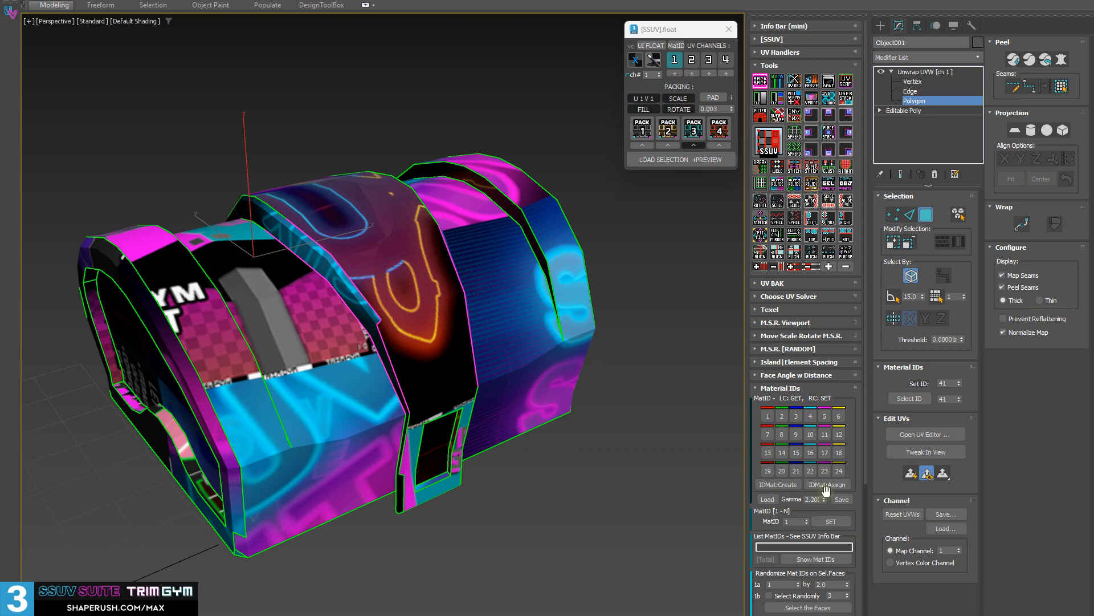
pyautogui.keyDown('ctrl'); pyautogui.click(767, 452); pyautogui.keyUp('ctrl')
pyautogui.moveTo(512, 255); pyautogui.dragTo(658, 217)
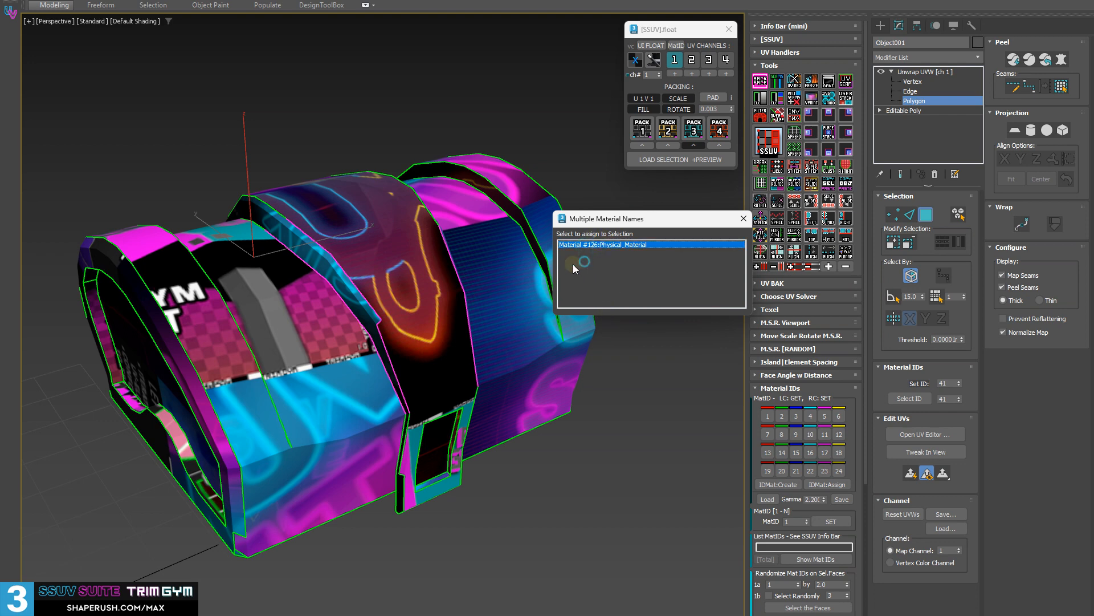
pyautogui.click(450, 259)
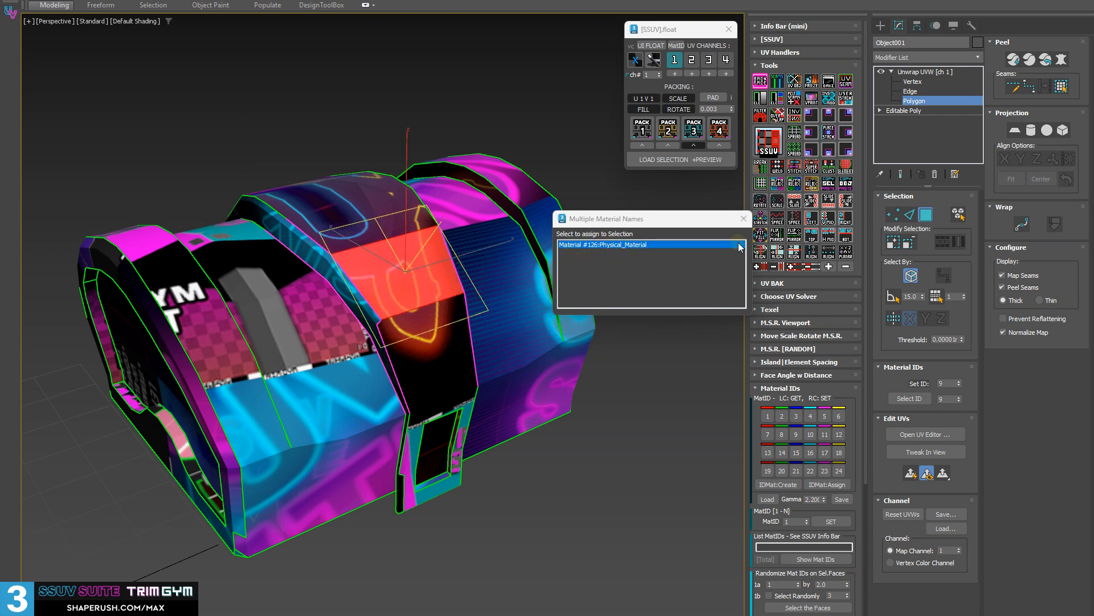
pyautogui.click(744, 219)
pyautogui.keyDown('alt'); pyautogui.moveTo(608, 392); pyautogui.dragTo(604, 380, button='middle'); pyautogui.keyUp('alt')
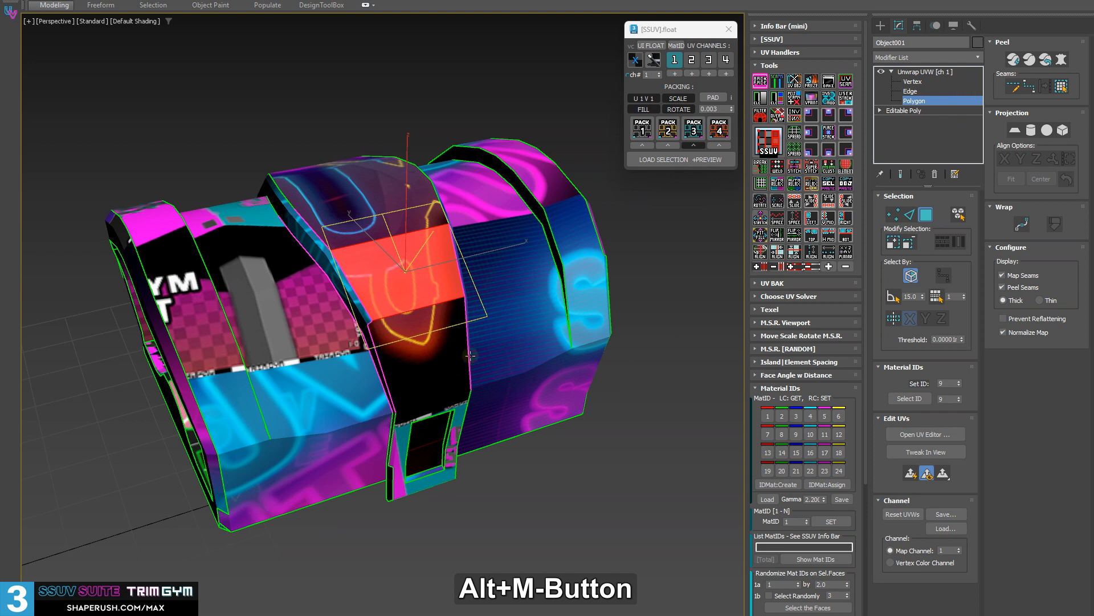
pyautogui.moveTo(471, 356)
pyautogui.mouseDown(button='middle')
pyautogui.moveTo(428, 353)
pyautogui.moveTo(465, 367)
pyautogui.moveTo(487, 351)
pyautogui.mouseUp(button='middle')
pyautogui.click(622, 340)
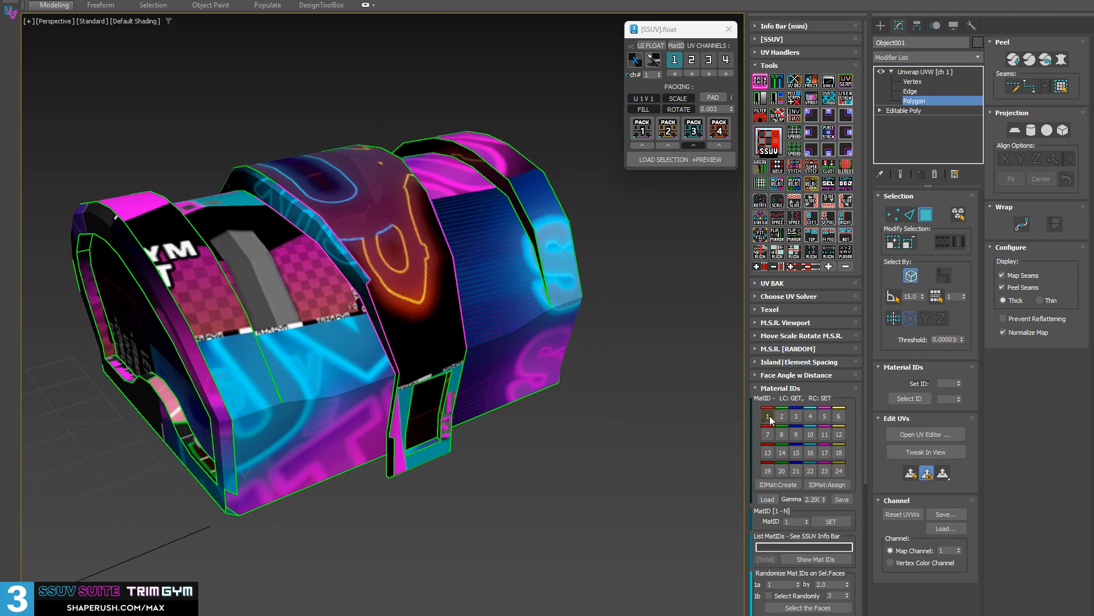
# Switch the chest lid from its textured material to the material ID colours.
pyautogui.keyDown('alt'); pyautogui.moveTo(265, 366); pyautogui.dragTo(250, 376, button='middle'); pyautogui.keyUp('alt')
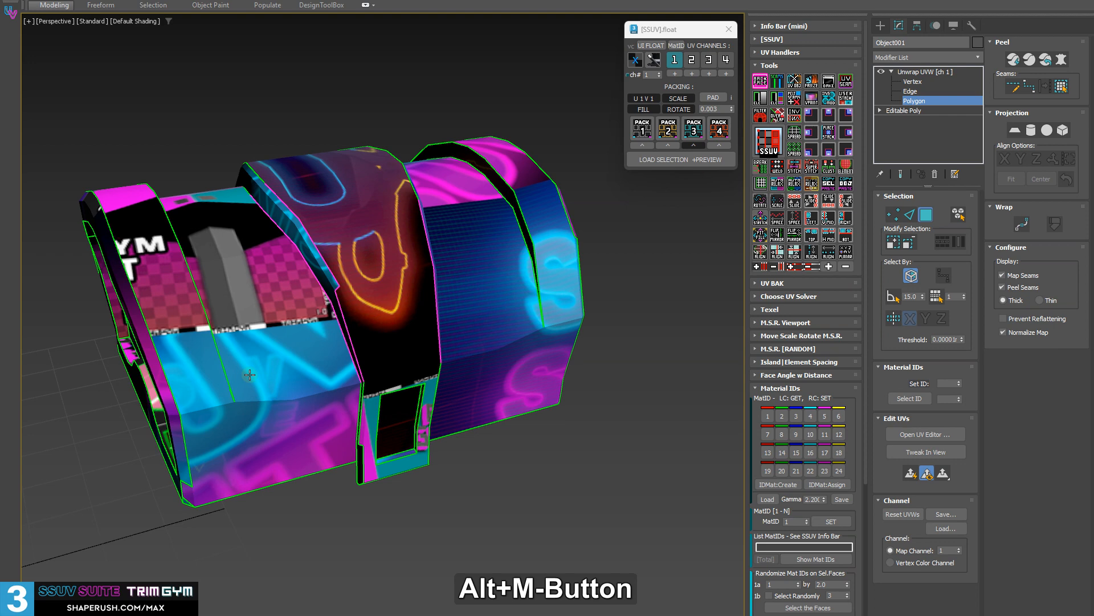
pyautogui.click(825, 485)
pyautogui.moveTo(360, 305)
pyautogui.keyDown('alt'); pyautogui.mouseDown(button='middle')
pyautogui.moveTo(394, 244)
pyautogui.moveTo(405, 327)
pyautogui.moveTo(348, 320)
pyautogui.mouseUp(button='middle'); pyautogui.keyUp('alt')
# Select the lid faces carrying material ID 1, ID 2 and ID 3 in turn, viewing each group.
pyautogui.click(772, 418)
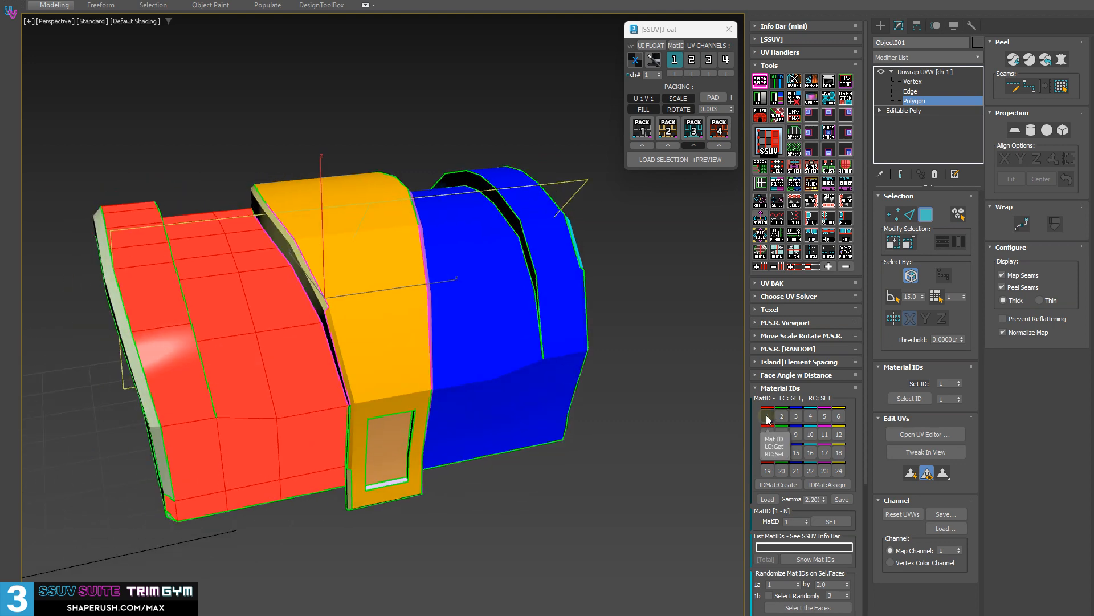
pyautogui.click(782, 417)
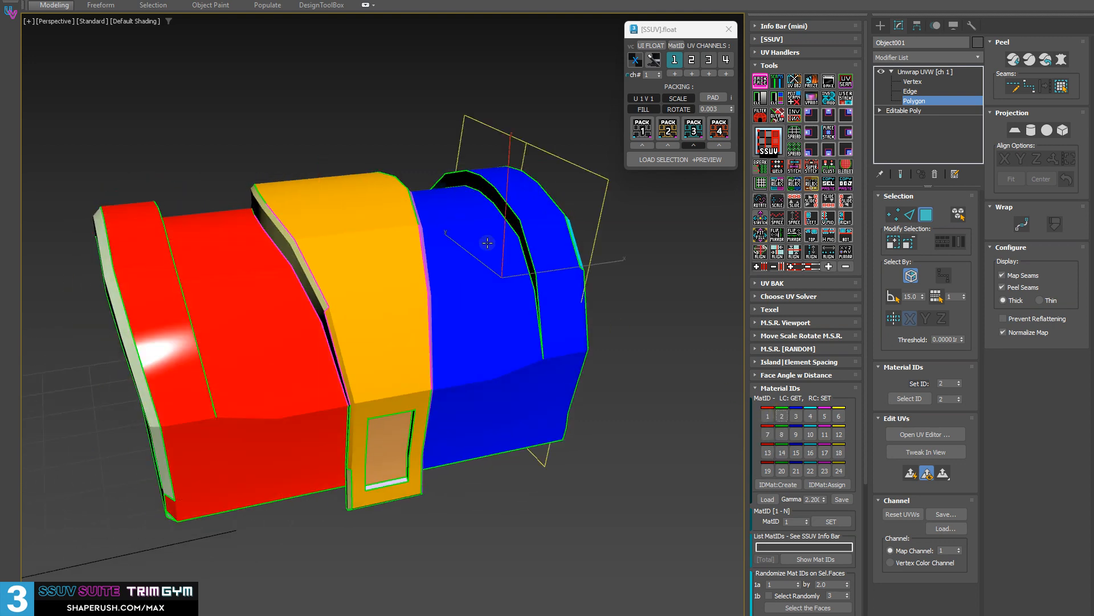
pyautogui.keyDown('alt'); pyautogui.moveTo(520, 236); pyautogui.dragTo(623, 244, button='middle'); pyautogui.keyUp('alt')
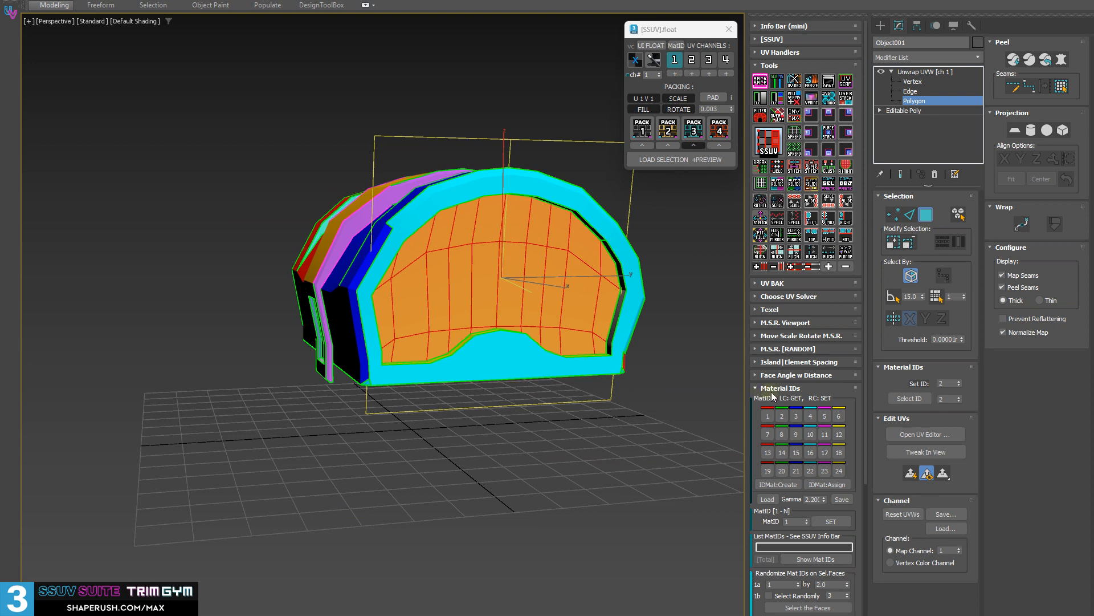
pyautogui.click(796, 416)
pyautogui.keyDown('alt'); pyautogui.moveTo(342, 194); pyautogui.dragTo(543, 262, button='middle'); pyautogui.keyUp('alt')
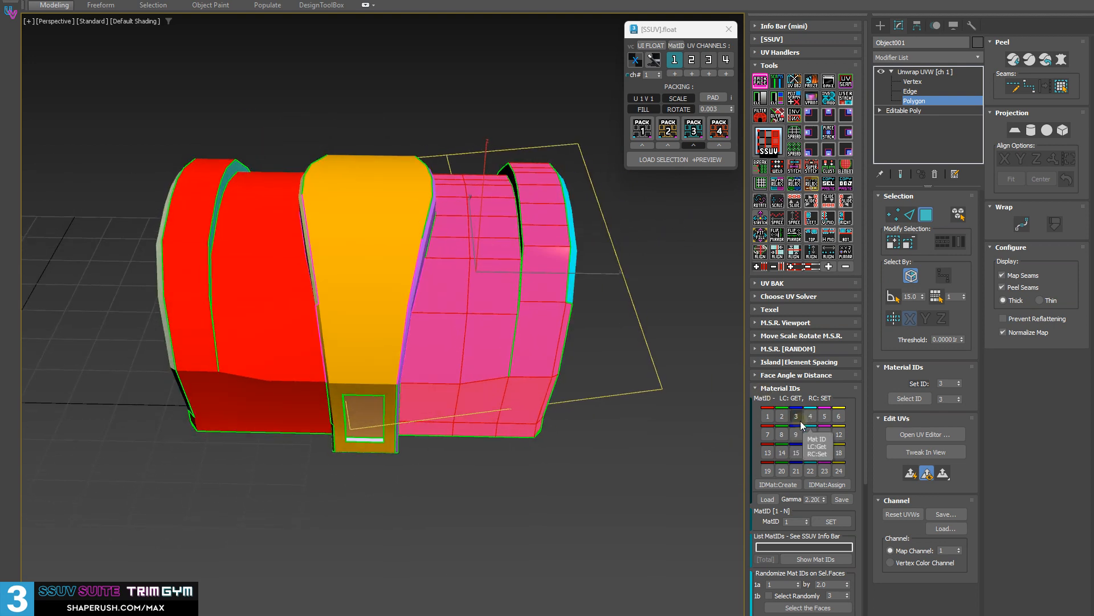
# Assign material ID 3 to the lid's central strap faces and clear the face selection.
pyautogui.click(303, 167)
pyautogui.click(349, 199)
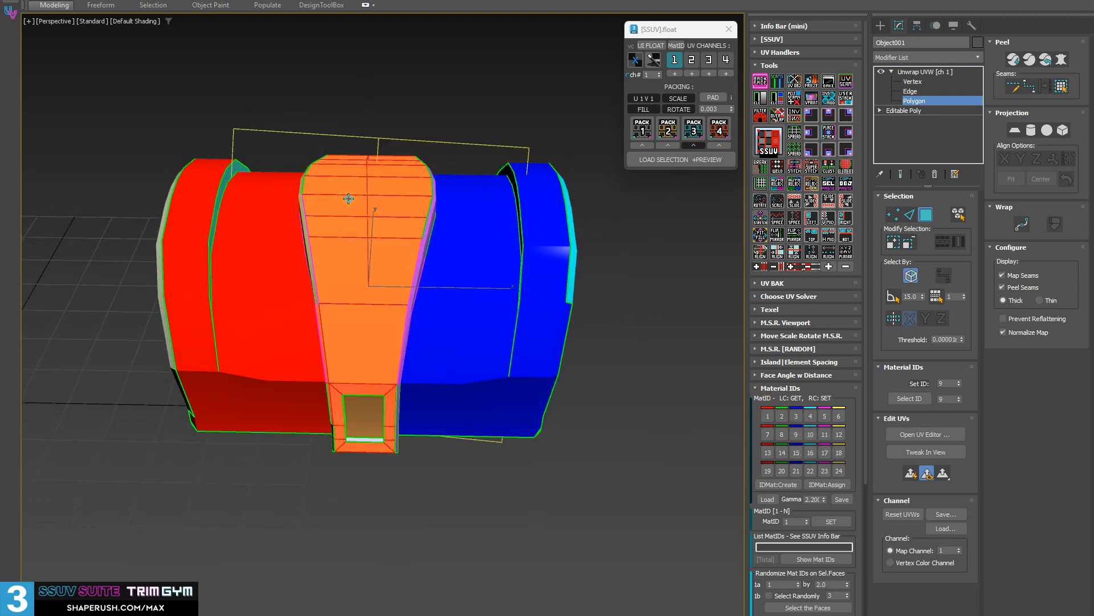
pyautogui.keyDown('alt'); pyautogui.moveTo(490, 220); pyautogui.dragTo(616, 288, button='middle'); pyautogui.keyUp('alt')
pyautogui.click(616, 289)
pyautogui.moveTo(354, 195); pyautogui.dragTo(344, 225, button='middle')
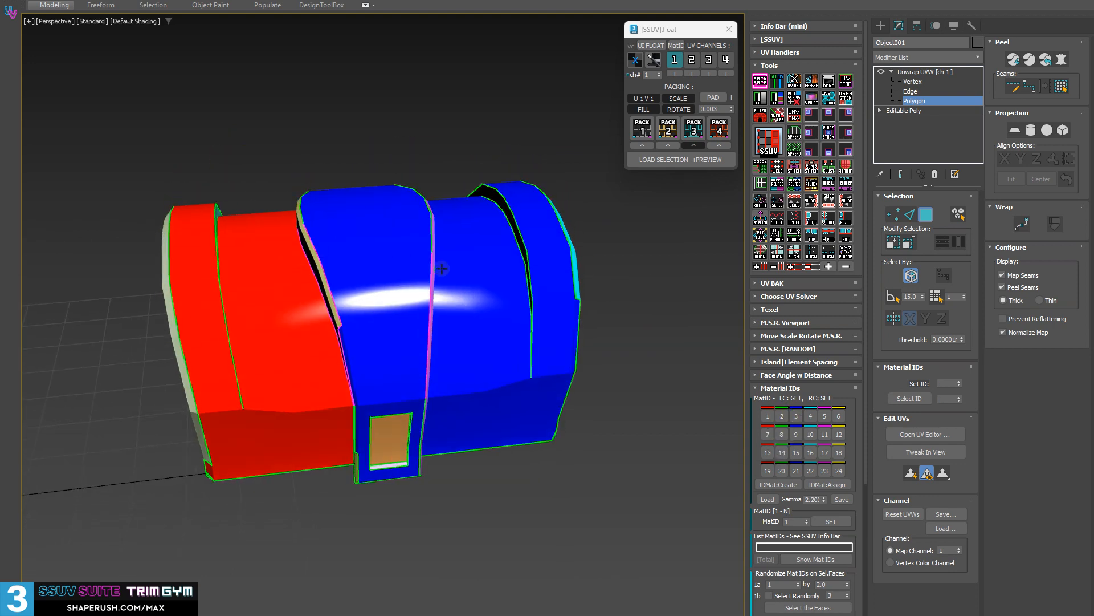
# Select all faces of the lid, assign them material ID 1, and inspect the lid from several sides.
pyautogui.moveTo(439, 288)
pyautogui.keyDown('alt'); pyautogui.mouseDown(button='middle')
pyautogui.moveTo(351, 267)
pyautogui.moveTo(456, 285)
pyautogui.mouseUp(button='middle'); pyautogui.keyUp('alt')
pyautogui.scroll(3, 376, 280)
pyautogui.scroll(-2, 394, 278)
pyautogui.hotkey('ctrl', 'a')
pyautogui.click(669, 417)
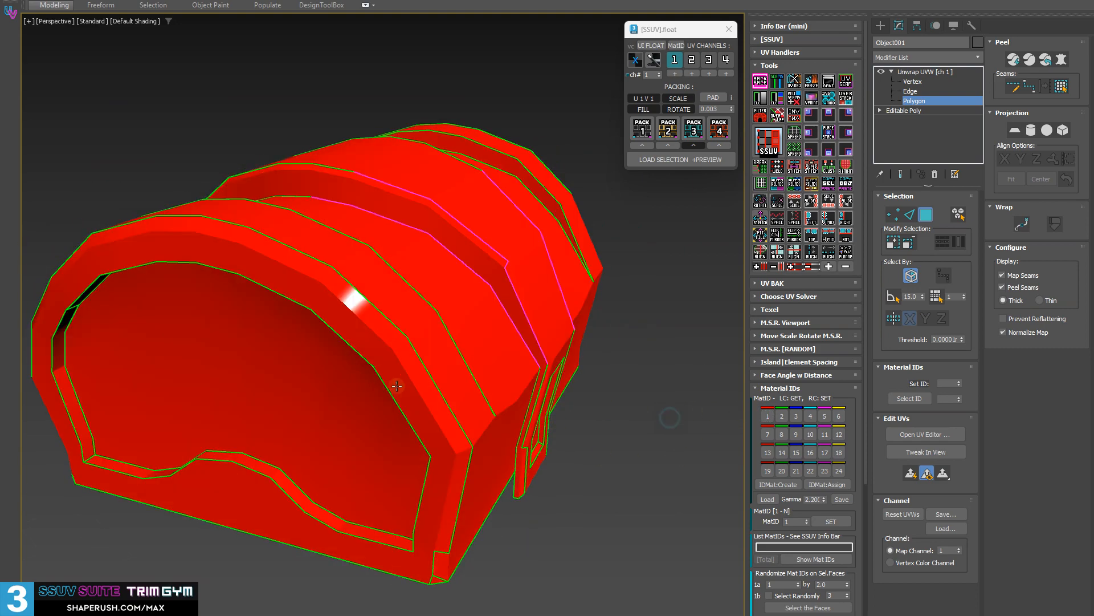
pyautogui.keyDown('alt'); pyautogui.moveTo(396, 384); pyautogui.dragTo(457, 362, button='middle'); pyautogui.keyUp('alt')
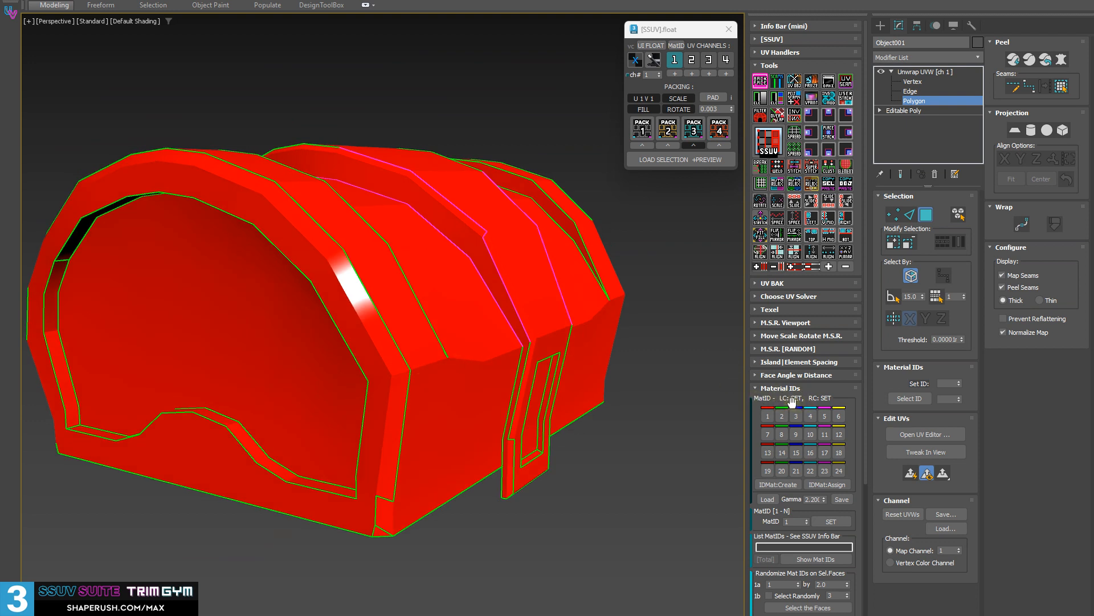
pyautogui.keyDown('alt'); pyautogui.moveTo(434, 296); pyautogui.dragTo(385, 325, button='middle'); pyautogui.keyUp('alt')
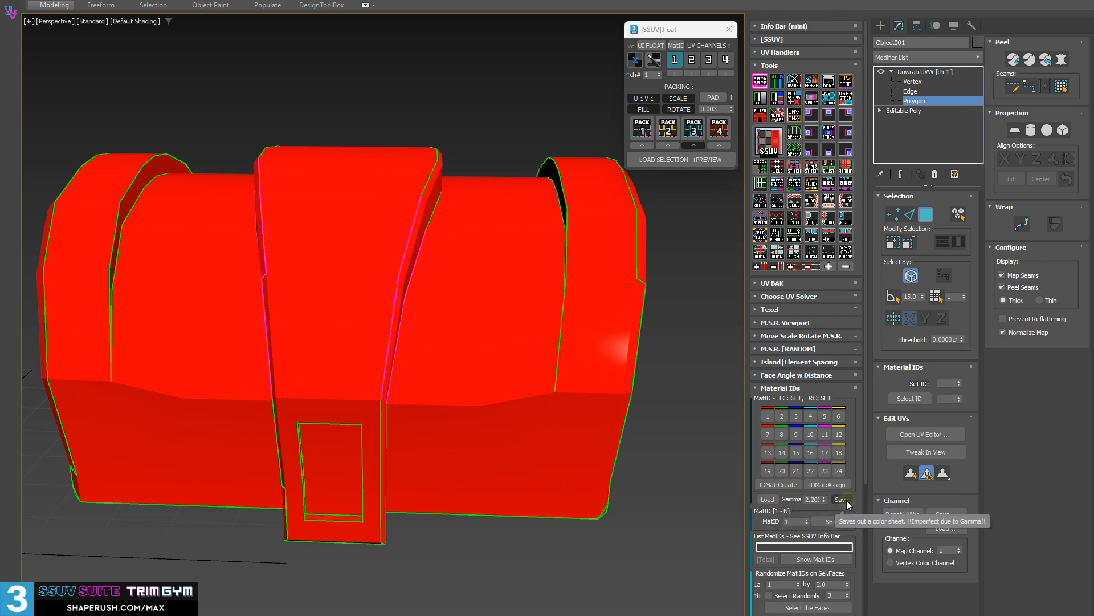
# Select the faces with material ID 1 and change that ID's swatch colour to cyan.
pyautogui.click(766, 414)
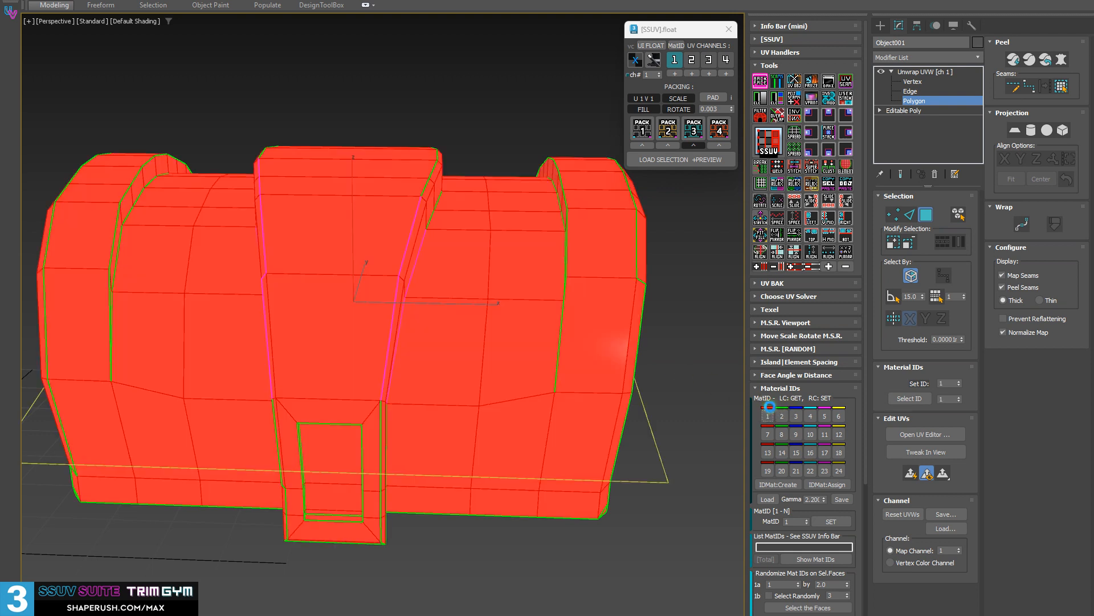
pyautogui.click(770, 407)
pyautogui.moveTo(562, 293); pyautogui.dragTo(507, 291)
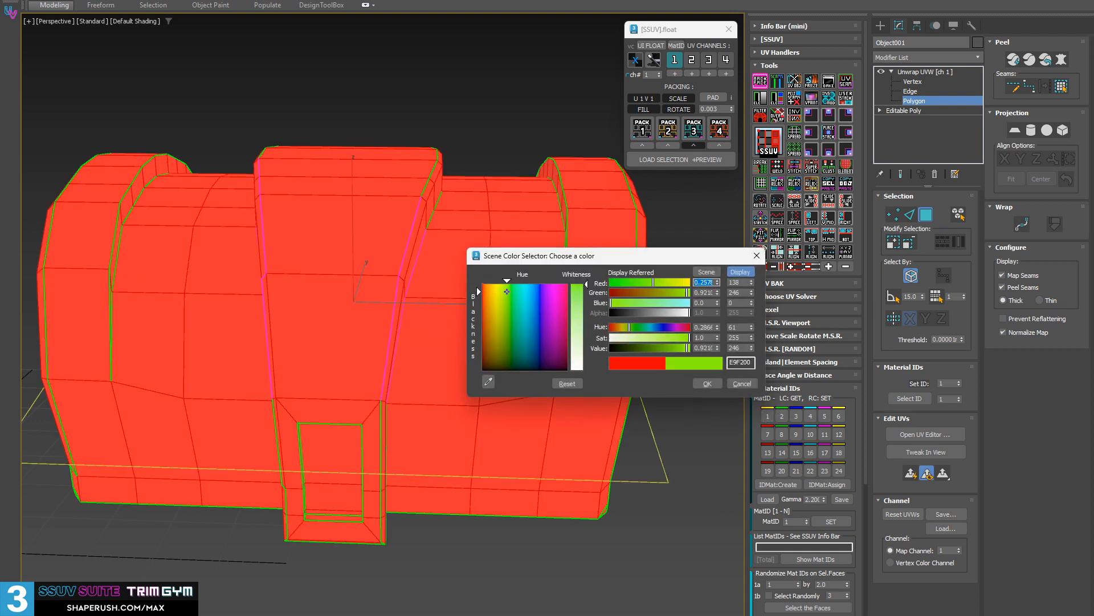
pyautogui.click(708, 383)
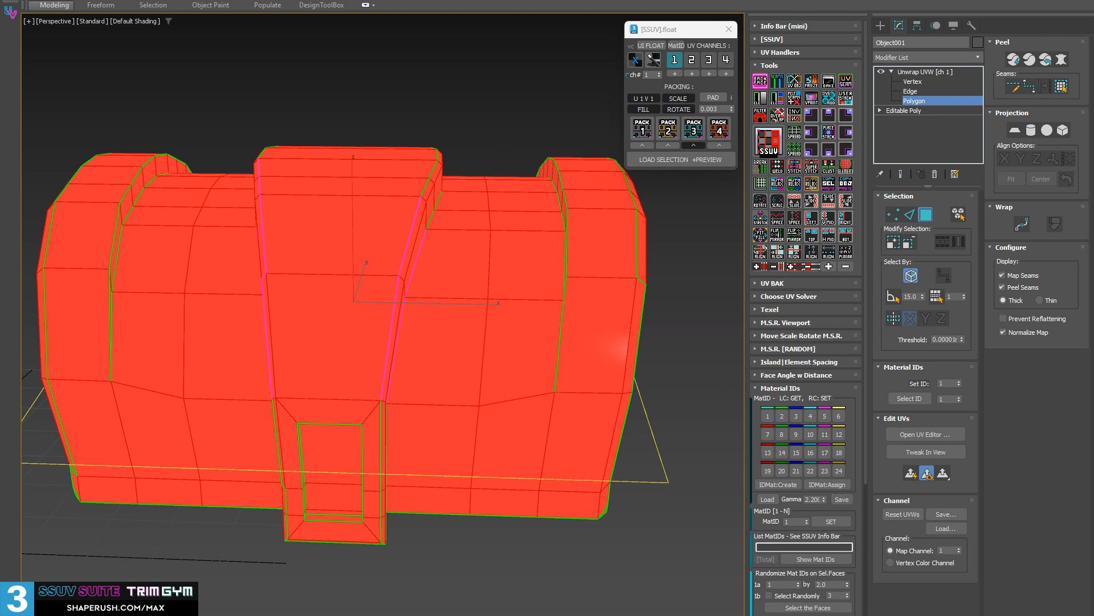
# Open MatIdSheet_77533975.png from the SuperSweetUV maps folder and enlarge the image to 556%.
pyautogui.moveTo(0, 85); pyautogui.dragTo(0, 12)
pyautogui.moveTo(0, 23); pyautogui.dragTo(179, 39)
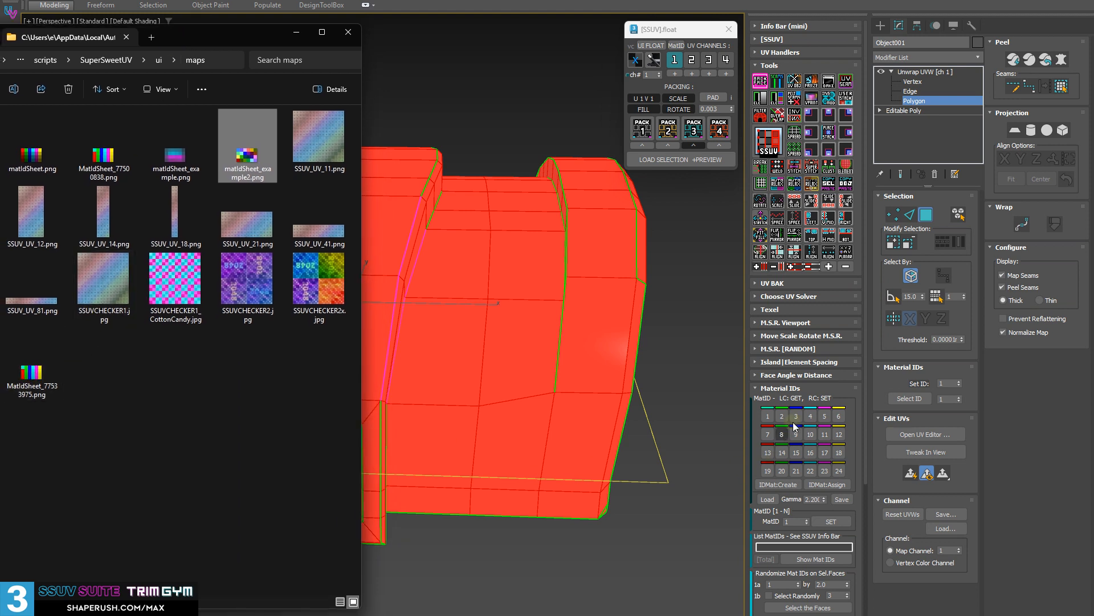
pyautogui.click(33, 374)
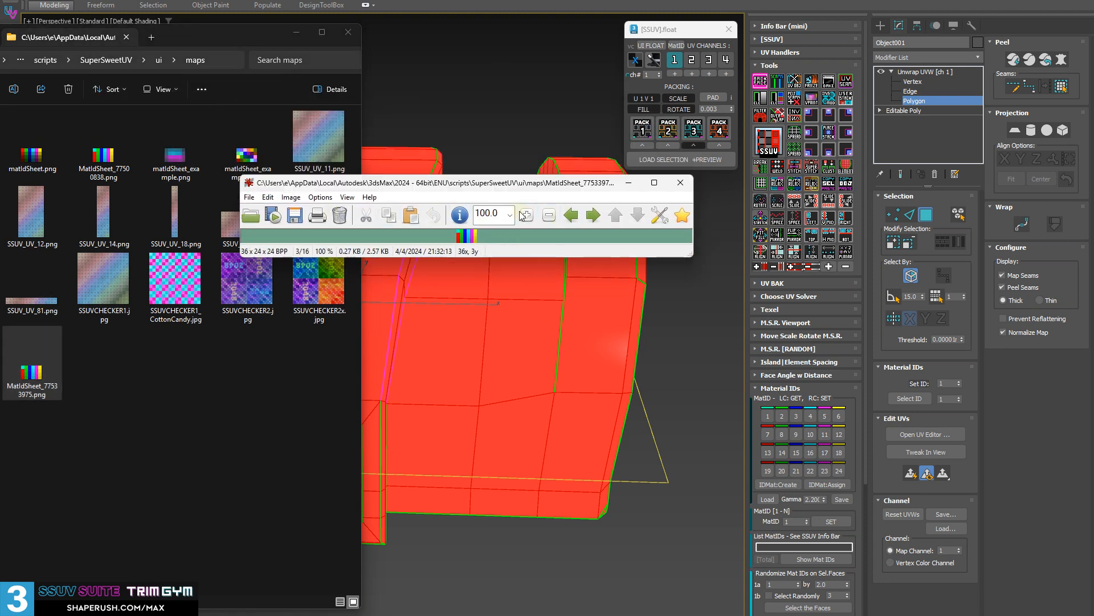
pyautogui.click(524, 215)
pyautogui.click(525, 215)
pyautogui.click(525, 215)
pyautogui.click(525, 215)
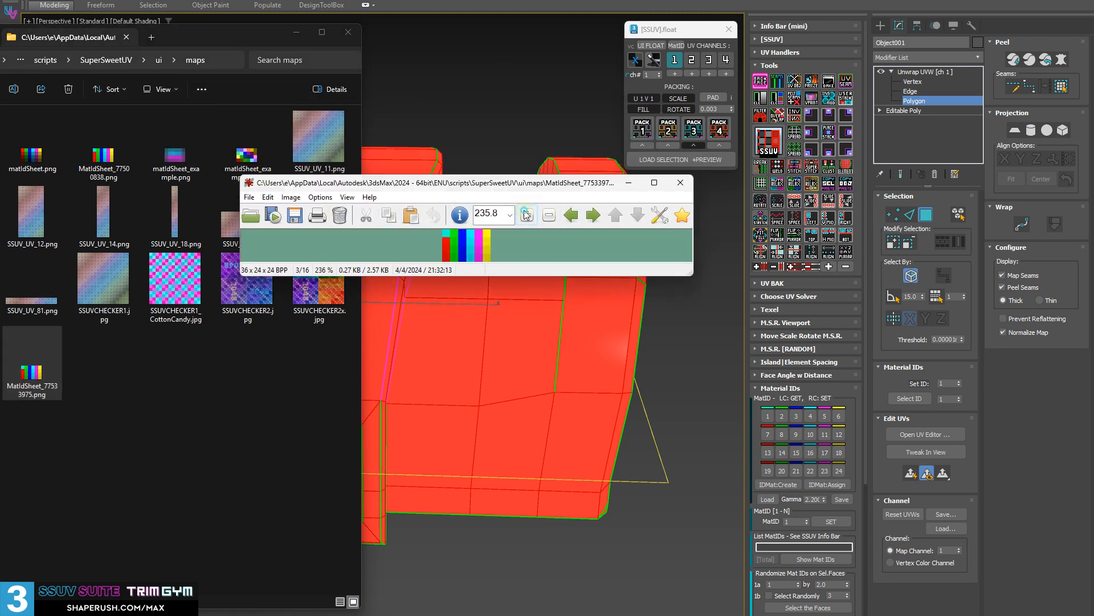
pyautogui.click(526, 215)
pyautogui.click(525, 215)
pyautogui.click(525, 215)
pyautogui.click(526, 215)
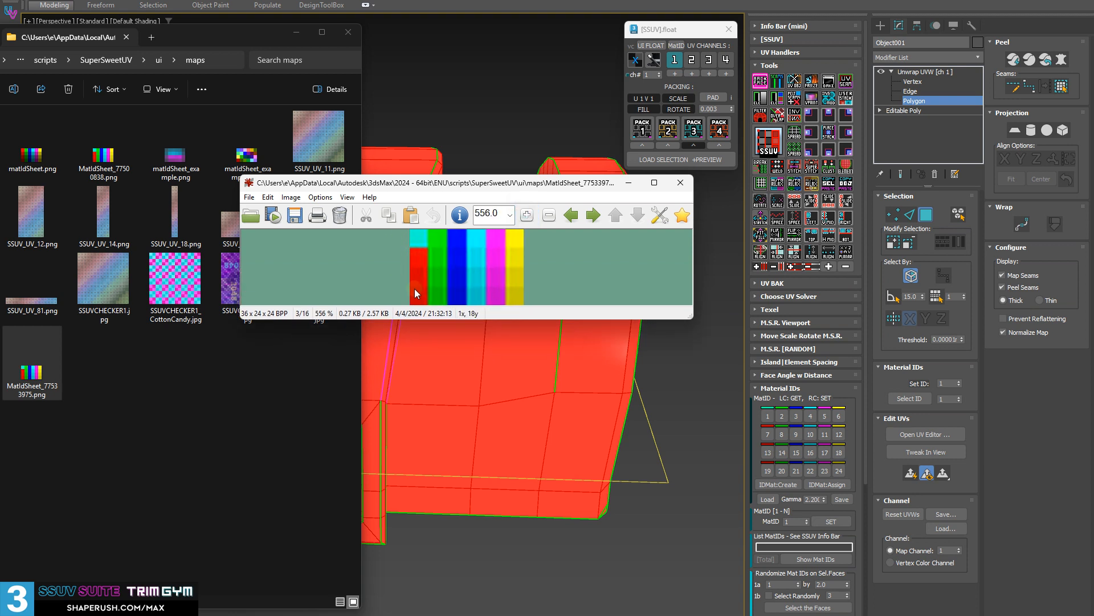
# Mark one 6 by 6 pixel red cell of the colour sheet, and put away the image viewer and maps folder.
pyautogui.moveTo(411, 286); pyautogui.dragTo(429, 308)
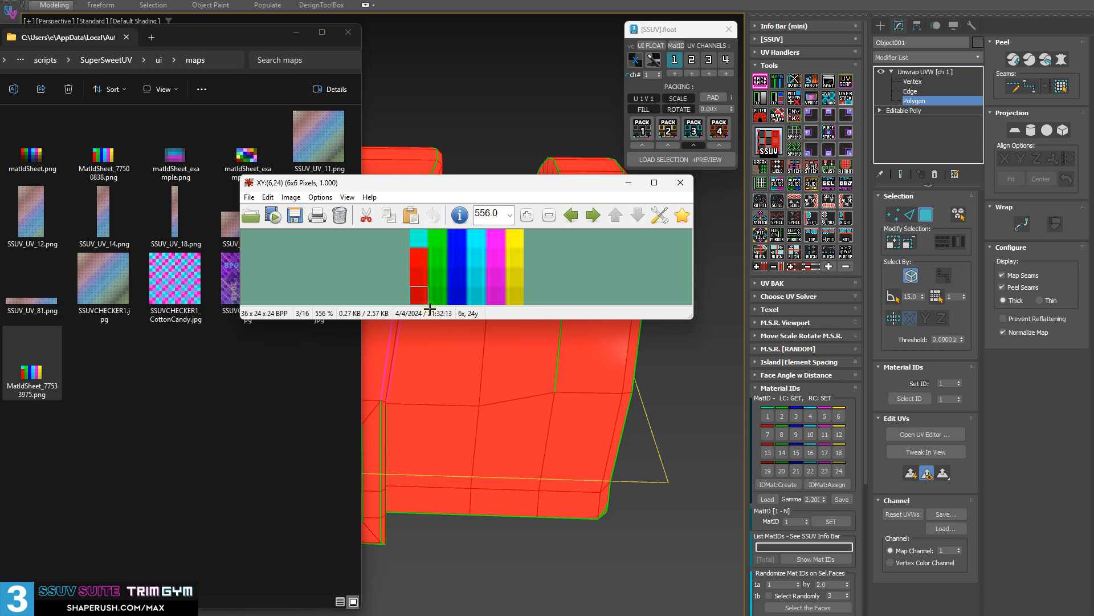
pyautogui.moveTo(431, 313); pyautogui.dragTo(431, 313)
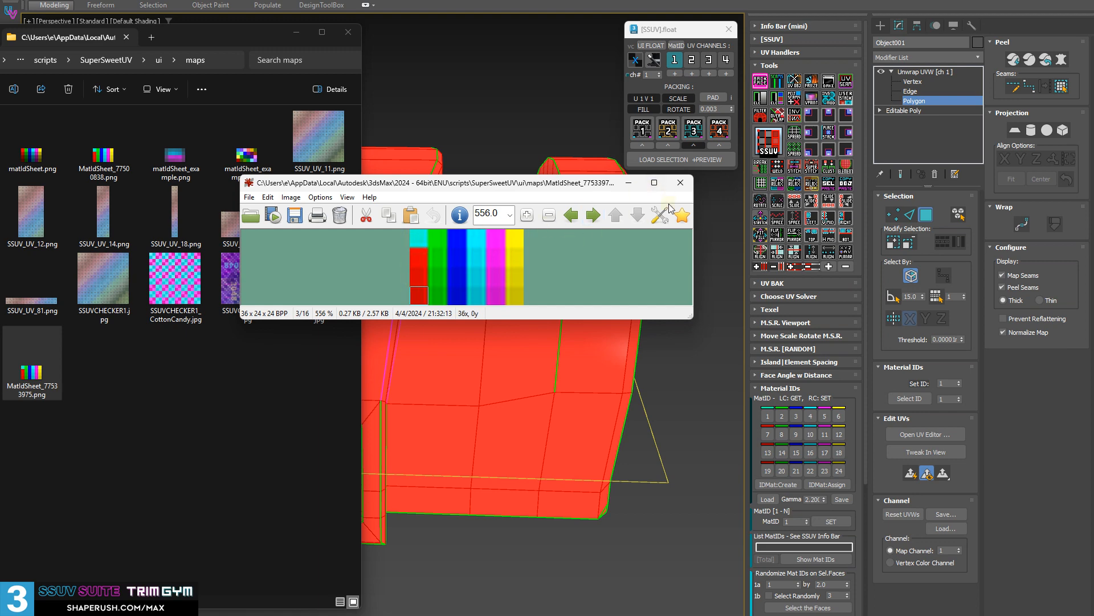
pyautogui.click(680, 182)
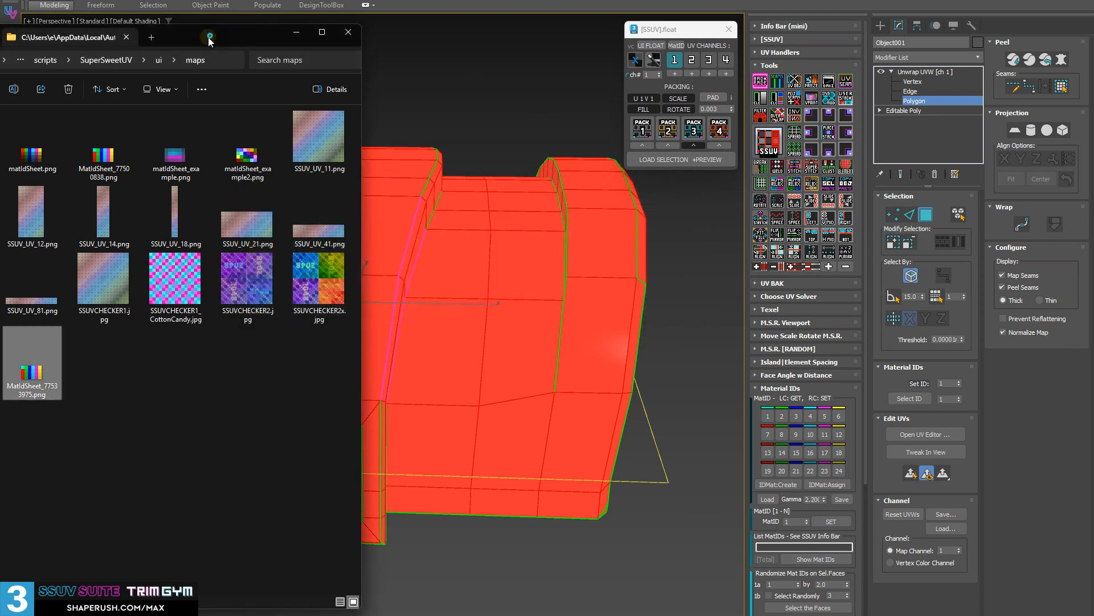
pyautogui.moveTo(209, 40); pyautogui.dragTo(0, 40)
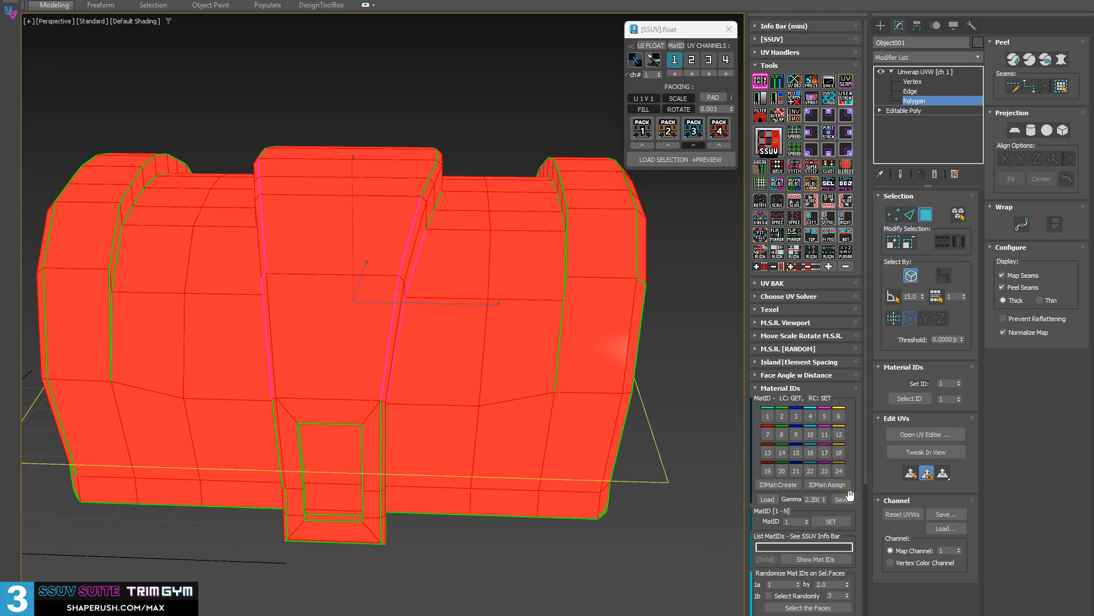
# Load the ID swatch colours from matIdSheet_example.png, and replace them with those from matIdSheet.png.
pyautogui.click(768, 499)
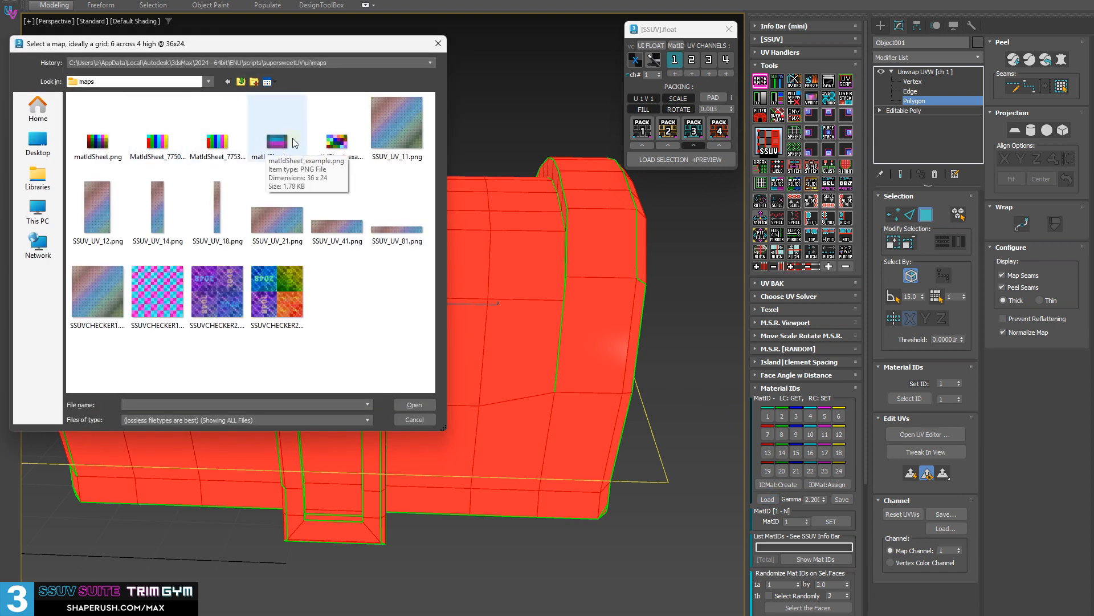
pyautogui.doubleClick(274, 142)
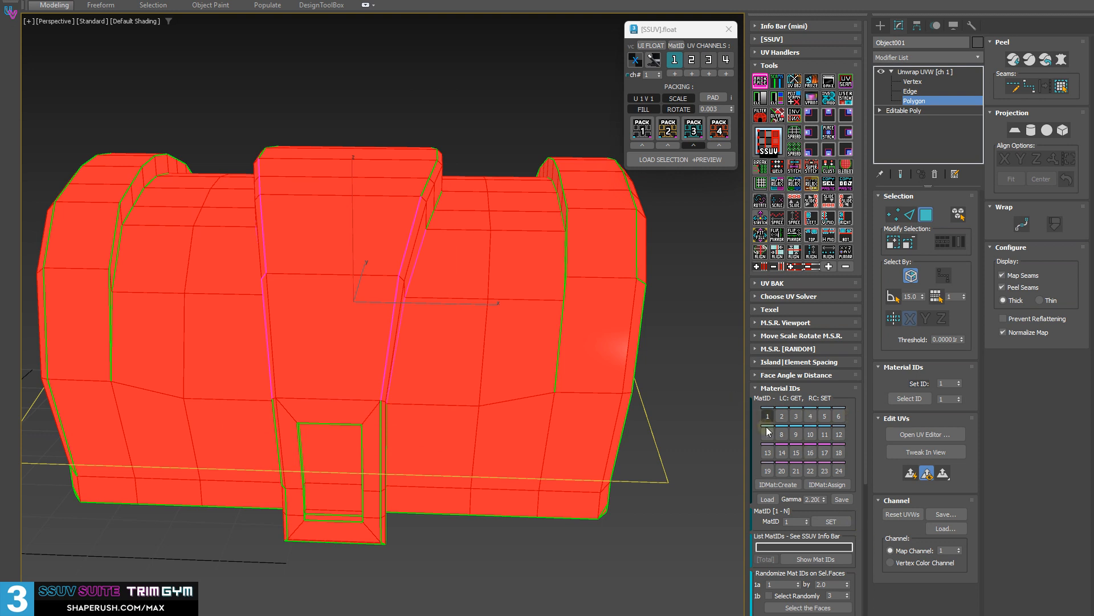
pyautogui.click(772, 484)
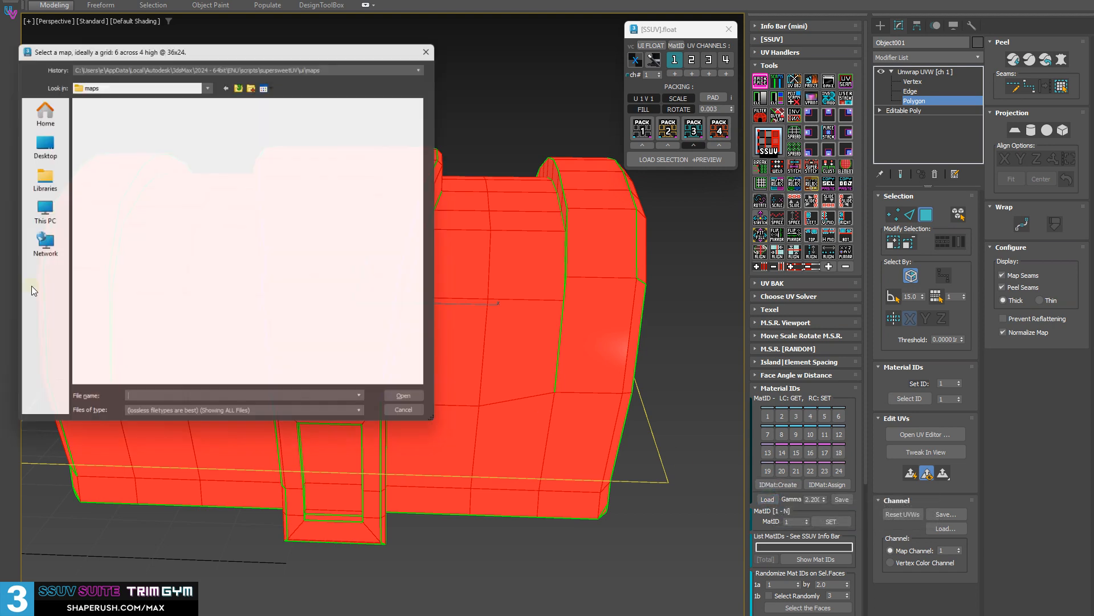
pyautogui.doubleClick(113, 144)
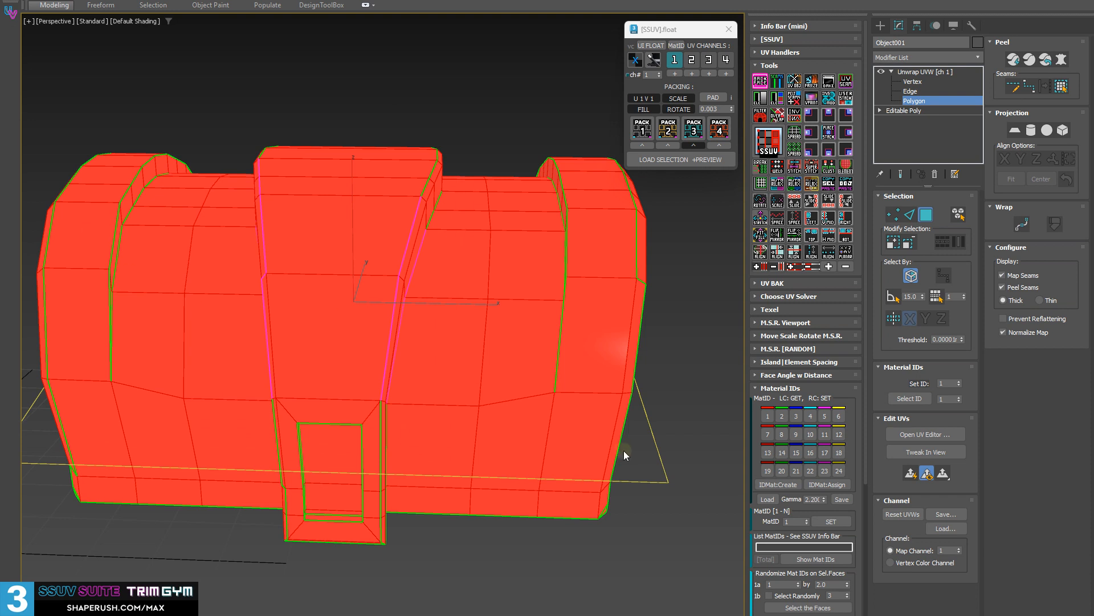
# Set the ID swatches to the palette of 24 varied colours, and restore the lid's earlier material ID assignments.
pyautogui.click(784, 484)
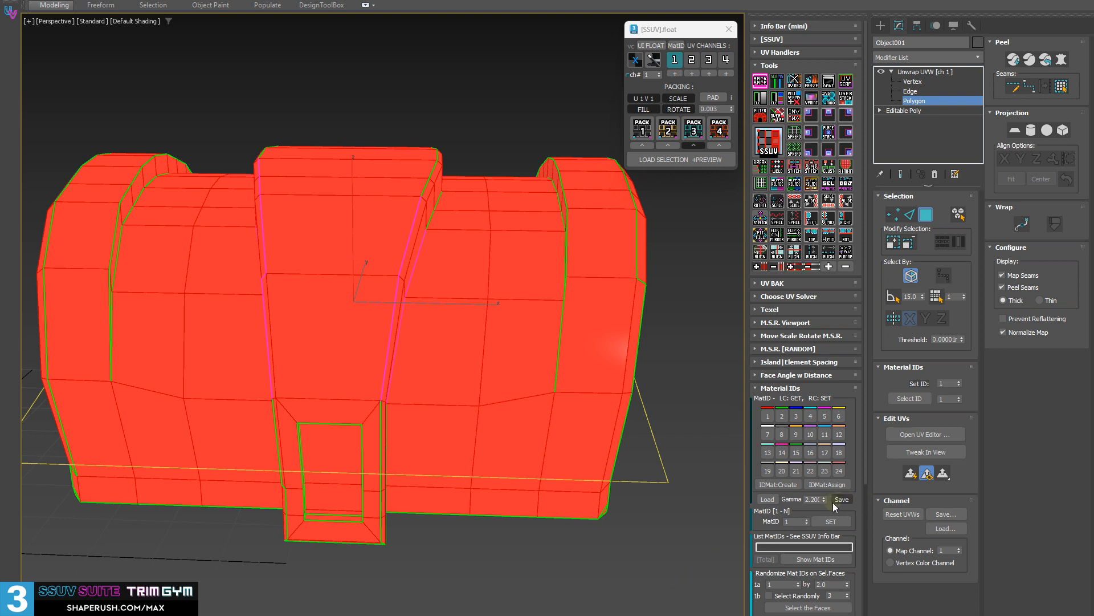
pyautogui.scroll(-1, 804, 506)
pyautogui.keyDown('alt'); pyautogui.moveTo(504, 507); pyautogui.dragTo(556, 476, button='middle'); pyautogui.keyUp('alt')
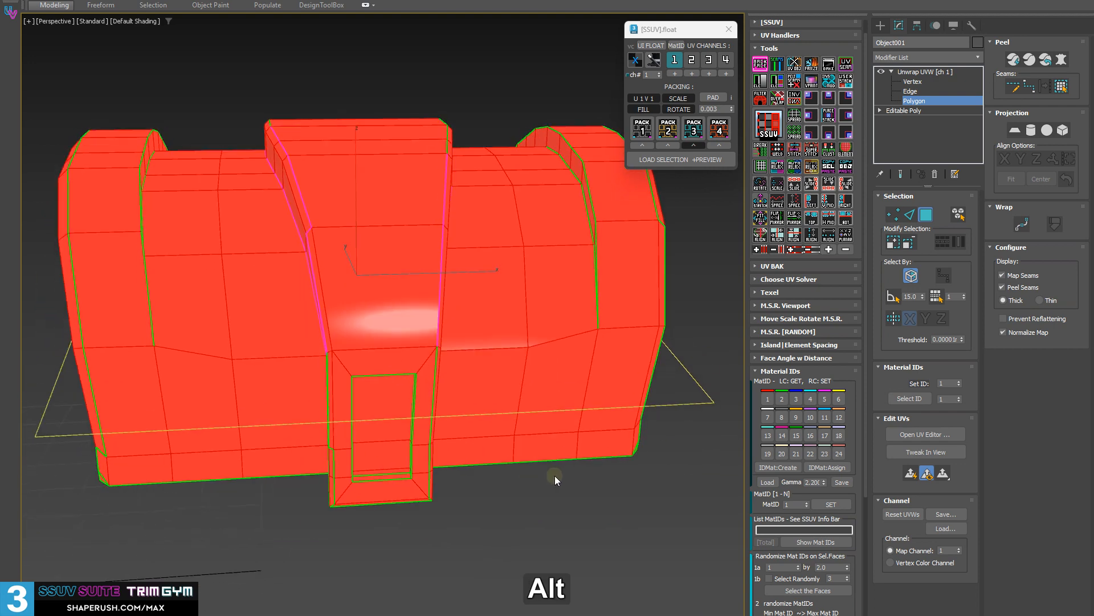
pyautogui.keyDown('shift'); pyautogui.click(777, 77); pyautogui.keyUp('shift')
pyautogui.keyDown('alt'); pyautogui.moveTo(348, 225); pyautogui.dragTo(240, 182, button='middle'); pyautogui.keyUp('alt')
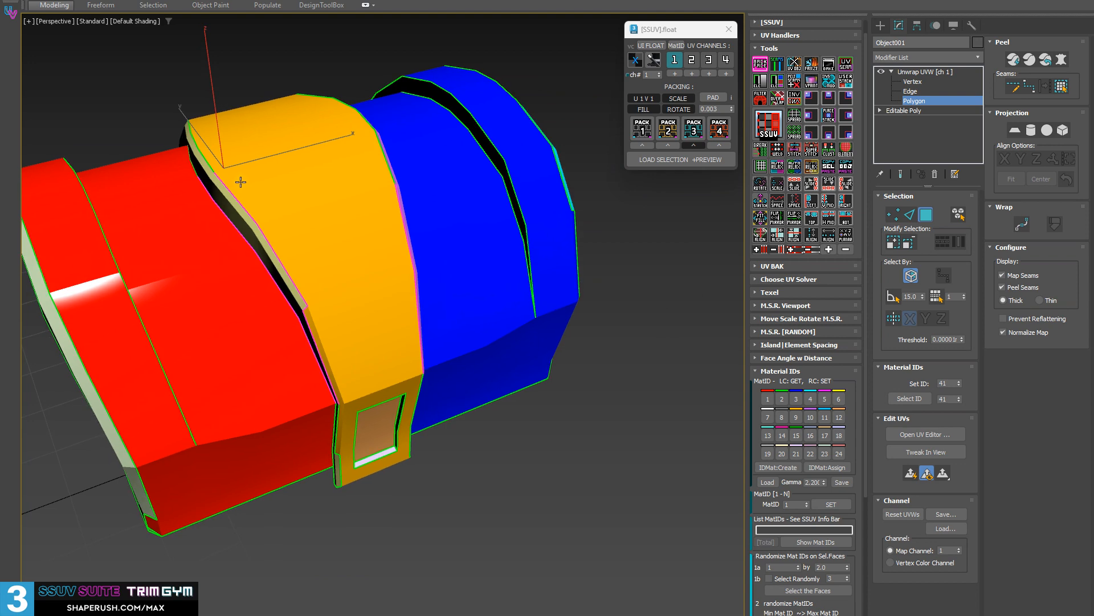
# Raise the MatID value step by step up to 31, selecting the lid's faces of each material ID in turn.
pyautogui.moveTo(504, 344)
pyautogui.keyDown('alt'); pyautogui.mouseDown(button='middle')
pyautogui.moveTo(508, 359)
pyautogui.moveTo(510, 348)
pyautogui.mouseUp(button='middle'); pyautogui.keyUp('alt')
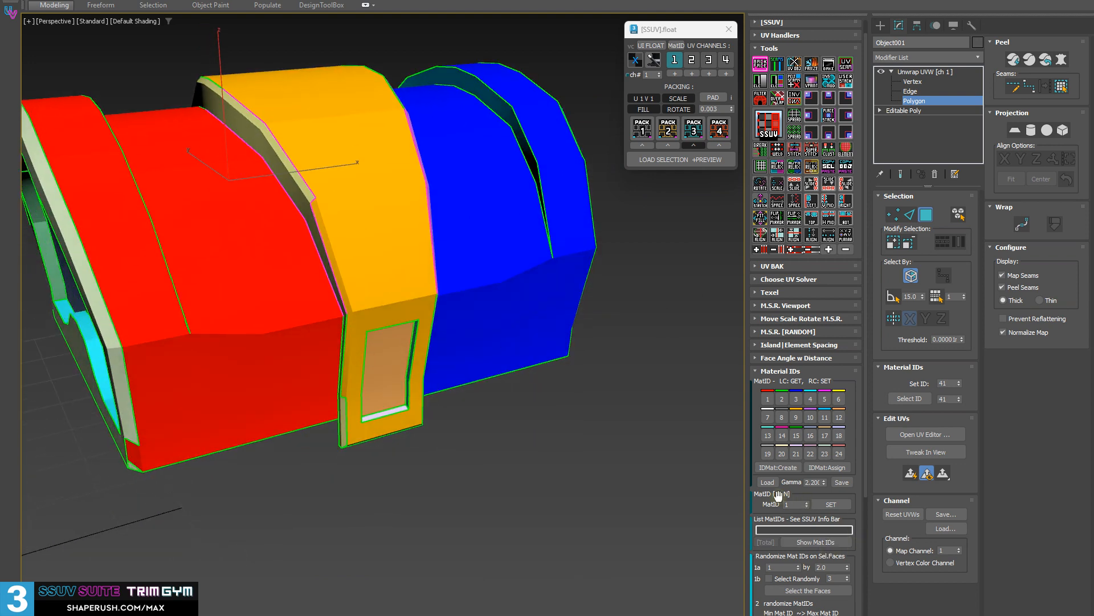
pyautogui.click(807, 503)
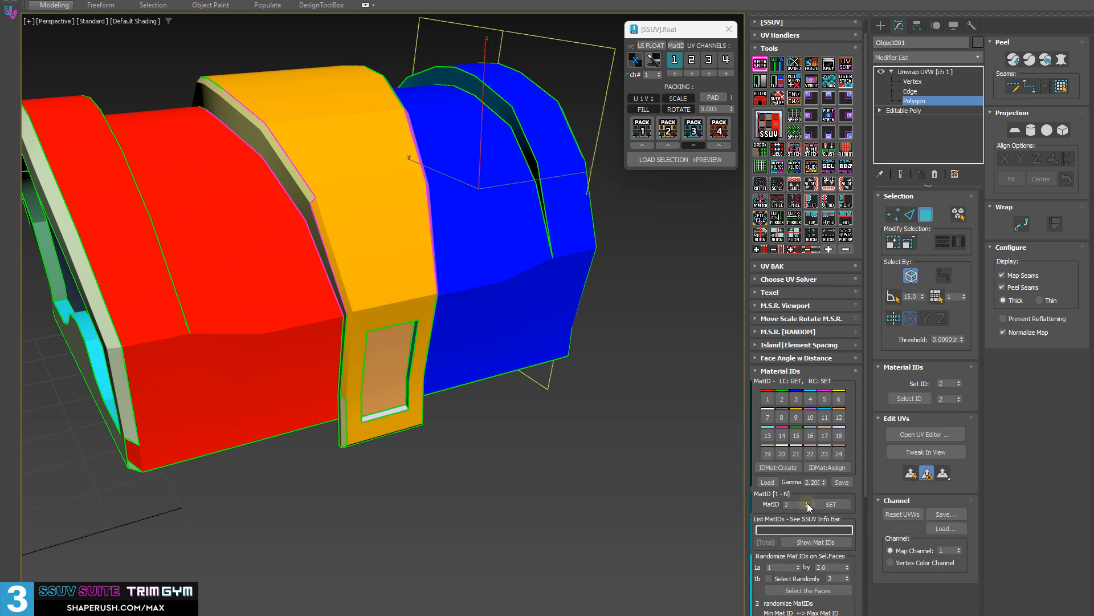
pyautogui.click(807, 503)
pyautogui.click(807, 502)
pyautogui.click(807, 502)
pyautogui.click(807, 503)
pyautogui.click(807, 502)
pyautogui.click(807, 503)
pyautogui.click(807, 502)
pyautogui.click(807, 503)
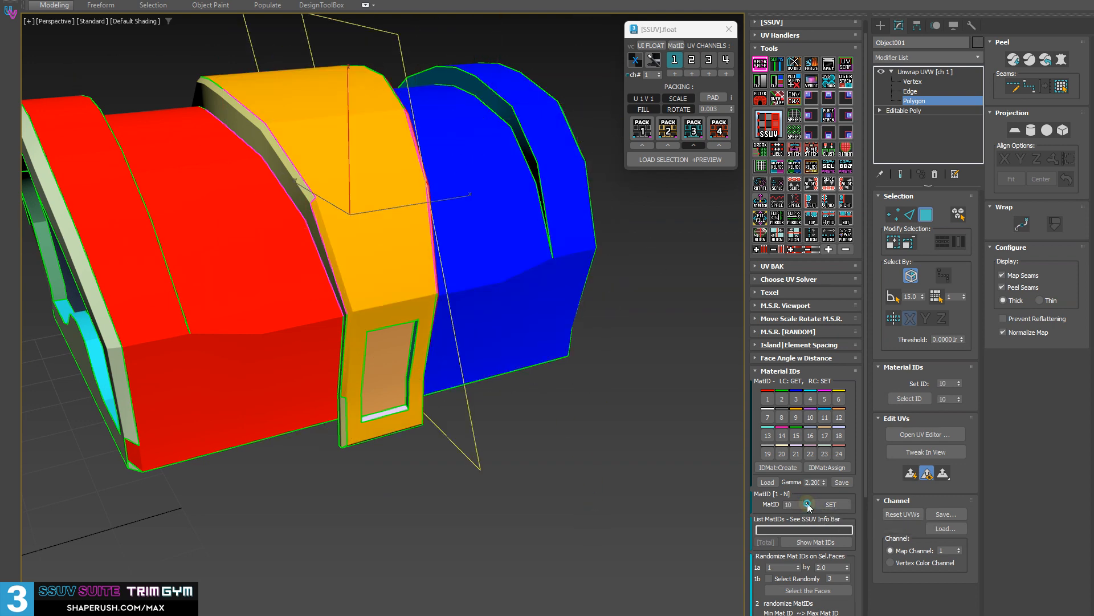
pyautogui.click(807, 503)
pyautogui.click(807, 502)
pyautogui.click(807, 502)
pyautogui.click(807, 503)
pyautogui.click(807, 503)
pyautogui.click(807, 503)
pyautogui.click(808, 504)
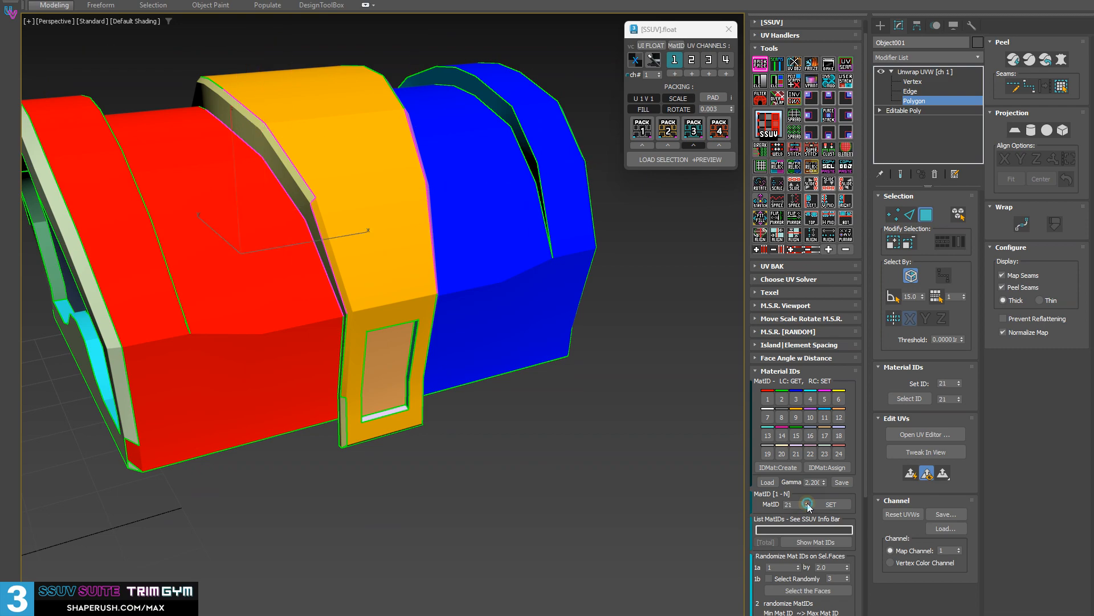
pyautogui.click(807, 503)
pyautogui.click(807, 503)
pyautogui.click(808, 504)
pyautogui.click(807, 503)
pyautogui.click(807, 504)
pyautogui.click(807, 503)
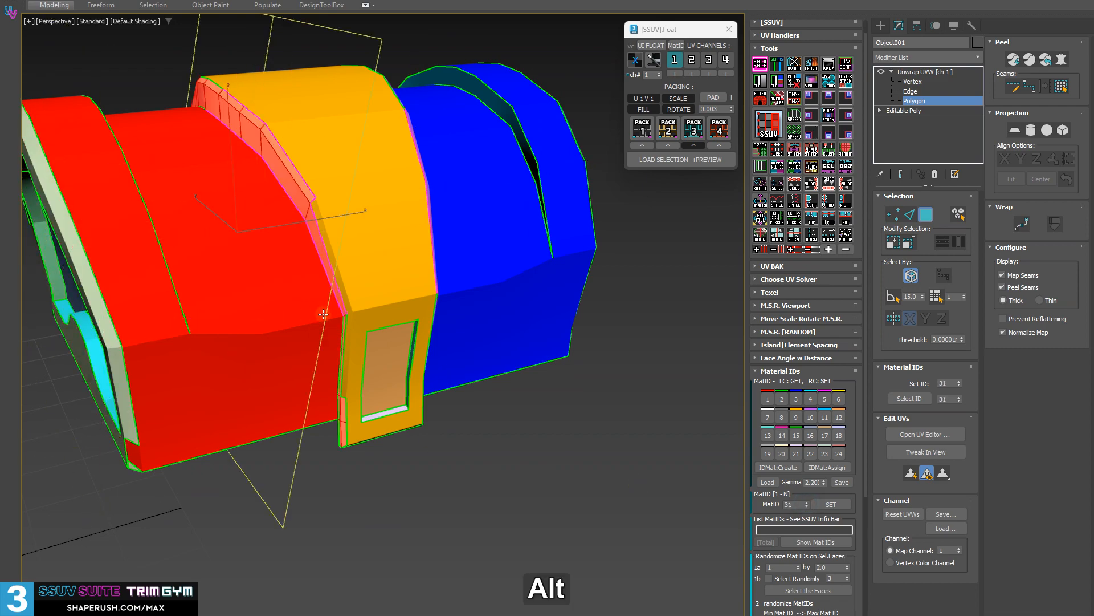
# Lower the MatID value from 31 to 25 to check the inner faces, and select the end rim's faces with ID 26.
pyautogui.keyDown('alt'); pyautogui.moveTo(342, 322); pyautogui.dragTo(394, 162, button='middle'); pyautogui.keyUp('alt')
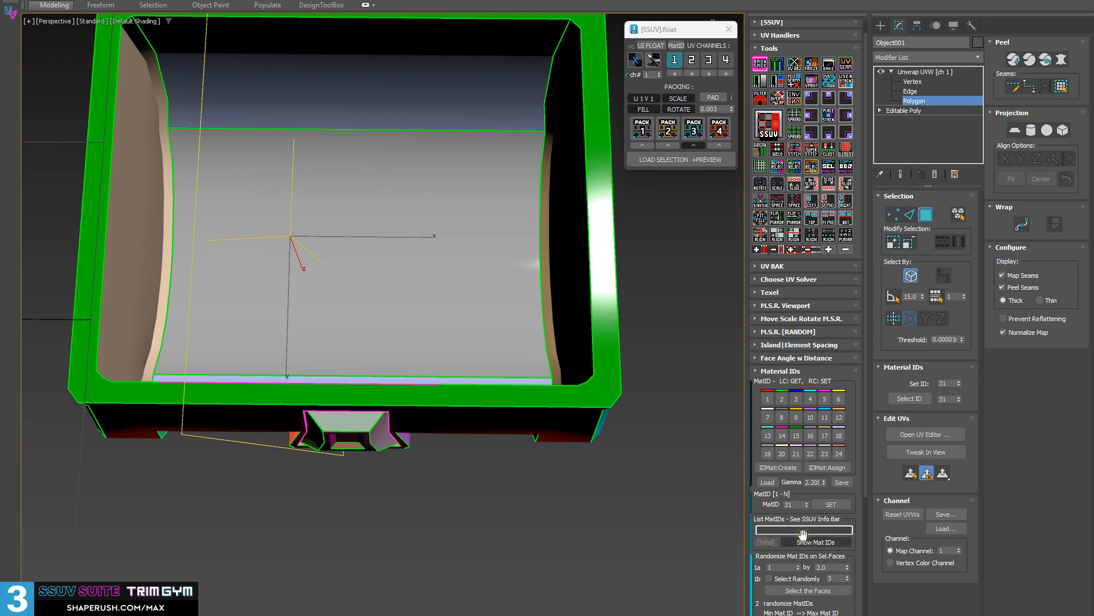
pyautogui.click(807, 508)
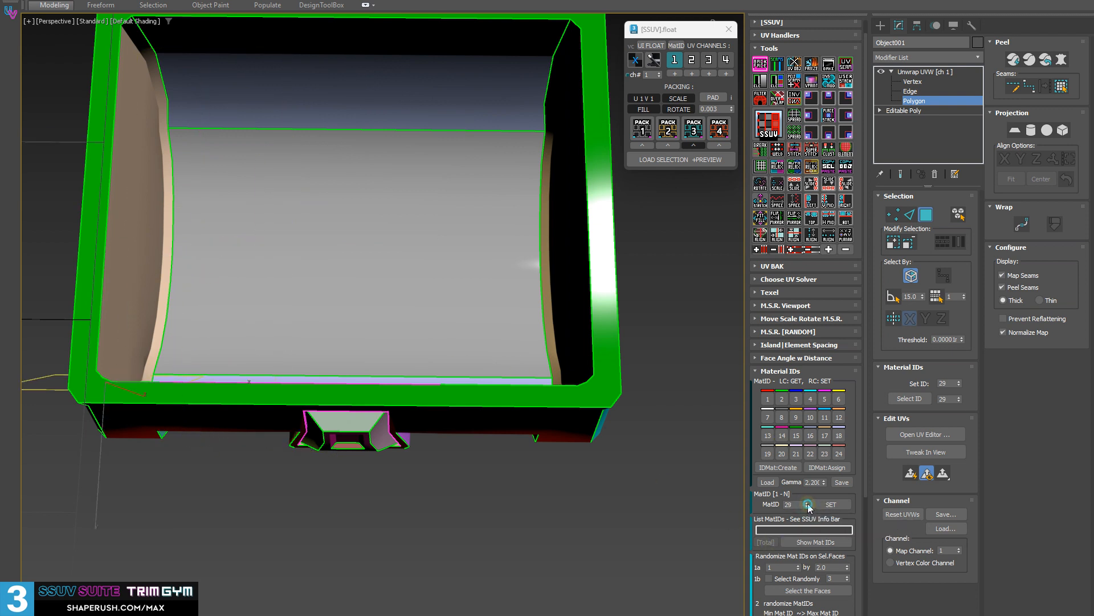
pyautogui.keyDown('alt'); pyautogui.moveTo(364, 307); pyautogui.dragTo(627, 399, button='middle'); pyautogui.keyUp('alt')
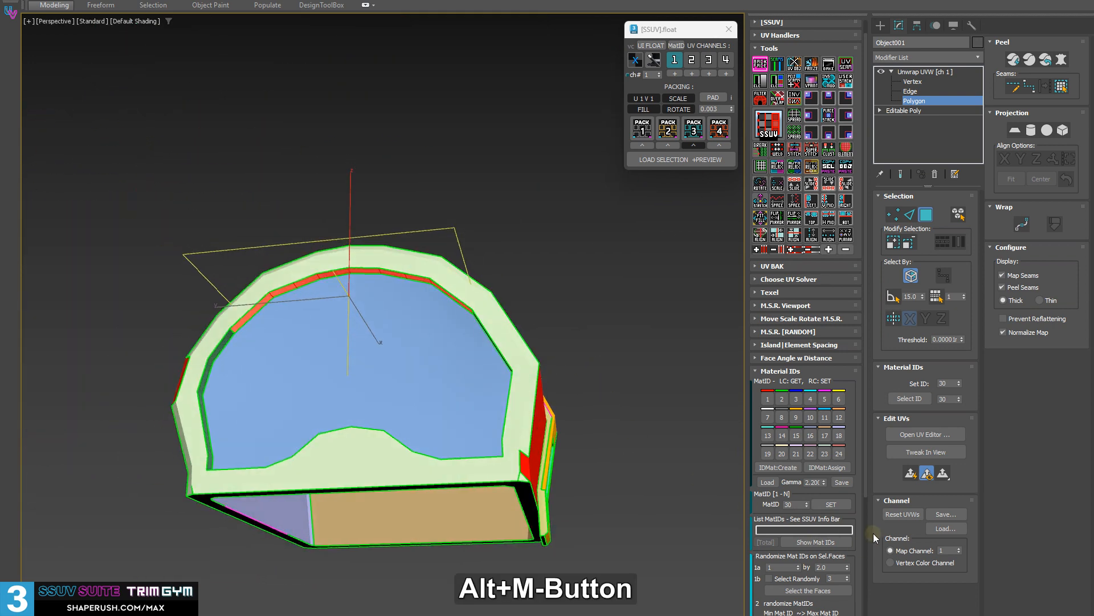
pyautogui.click(808, 502)
pyautogui.moveTo(807, 506); pyautogui.dragTo(809, 507)
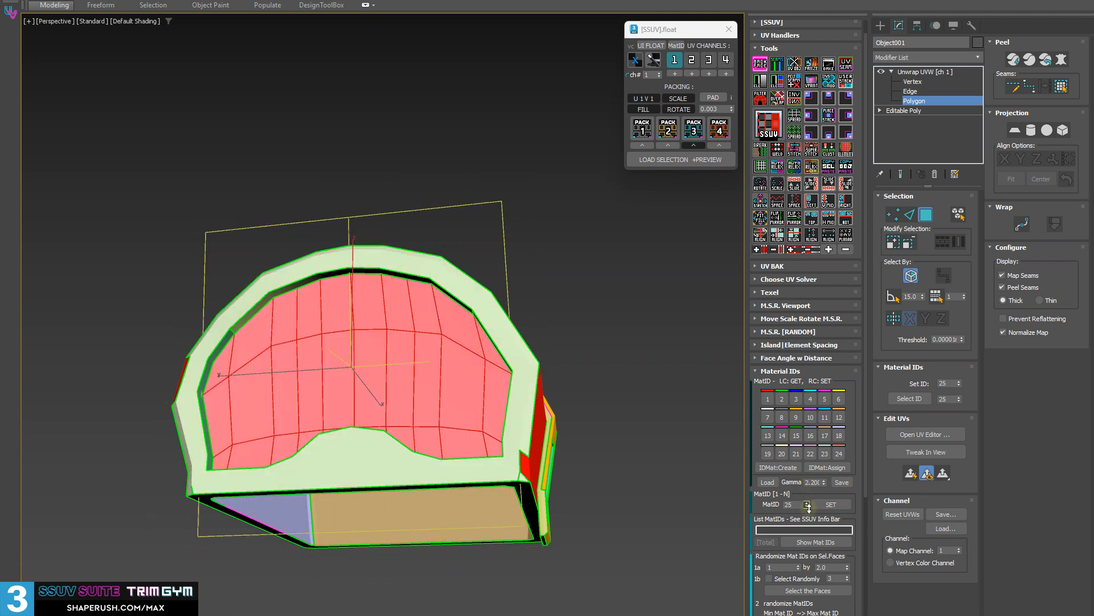
pyautogui.click(807, 504)
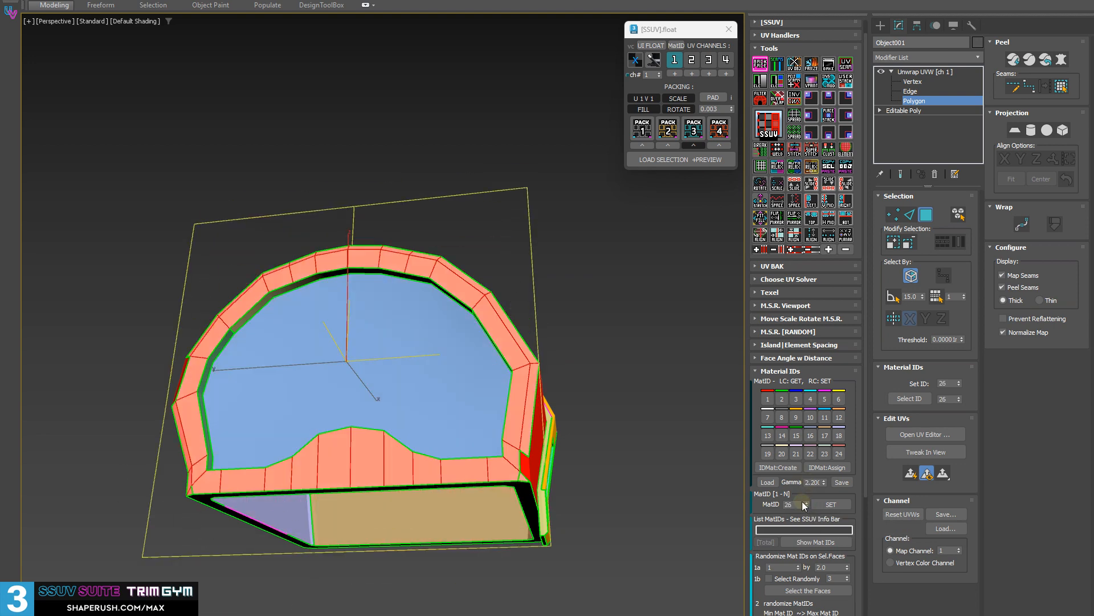
pyautogui.keyDown('alt'); pyautogui.moveTo(245, 376); pyautogui.dragTo(378, 374, button='middle'); pyautogui.keyUp('alt')
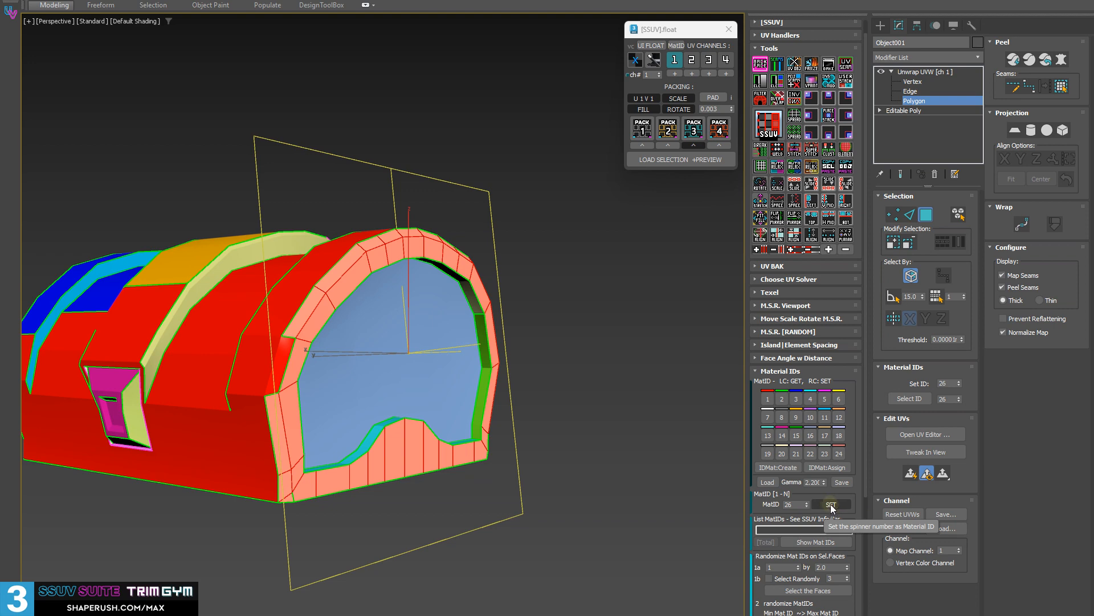
# Reset the MatID value, raise it step by step to 32, and set ID 32 on the selected faces.
pyautogui.keyDown('alt'); pyautogui.moveTo(570, 399); pyautogui.dragTo(735, 457, button='middle'); pyautogui.keyUp('alt')
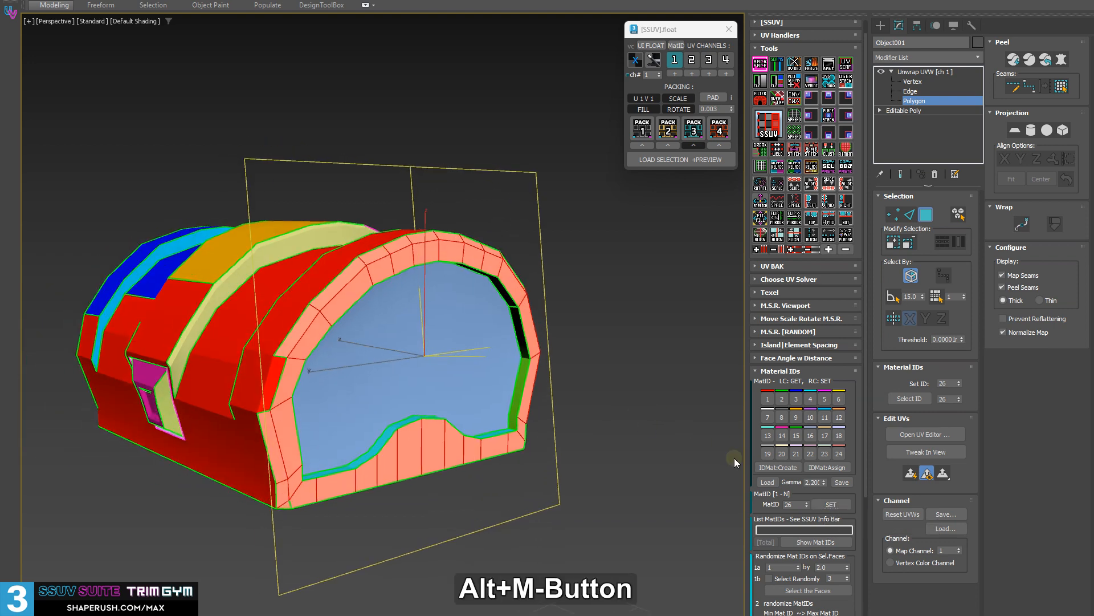
pyautogui.rightClick(809, 503)
pyautogui.click(809, 501)
pyautogui.click(808, 501)
pyautogui.click(809, 501)
pyautogui.click(809, 501)
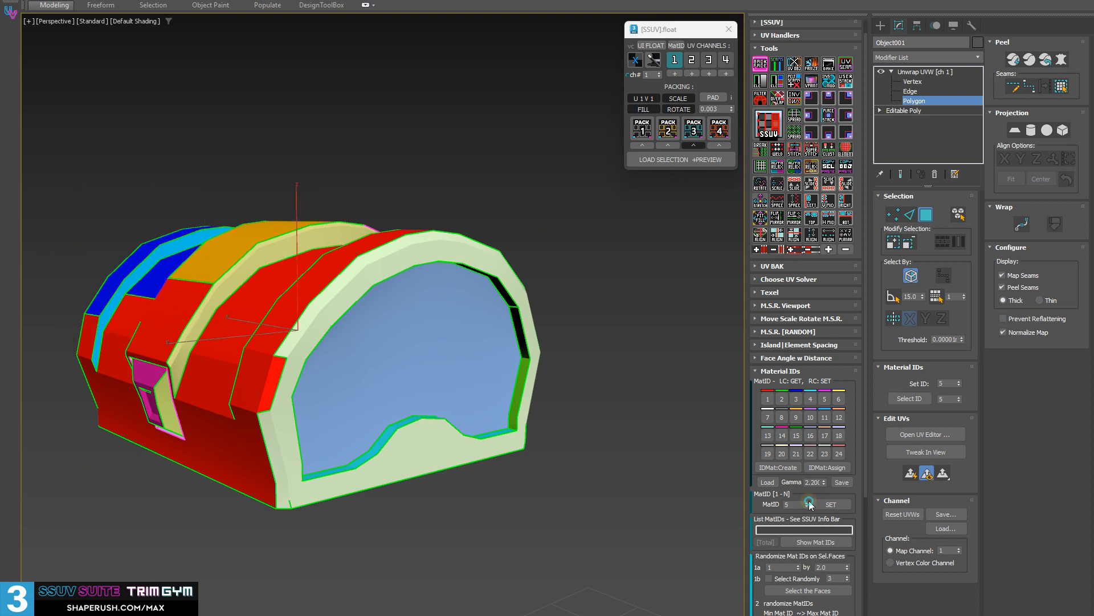
pyautogui.click(809, 502)
pyautogui.click(809, 502)
pyautogui.click(808, 501)
pyautogui.click(809, 502)
pyautogui.click(809, 502)
pyautogui.click(809, 501)
pyautogui.click(809, 501)
pyautogui.click(808, 501)
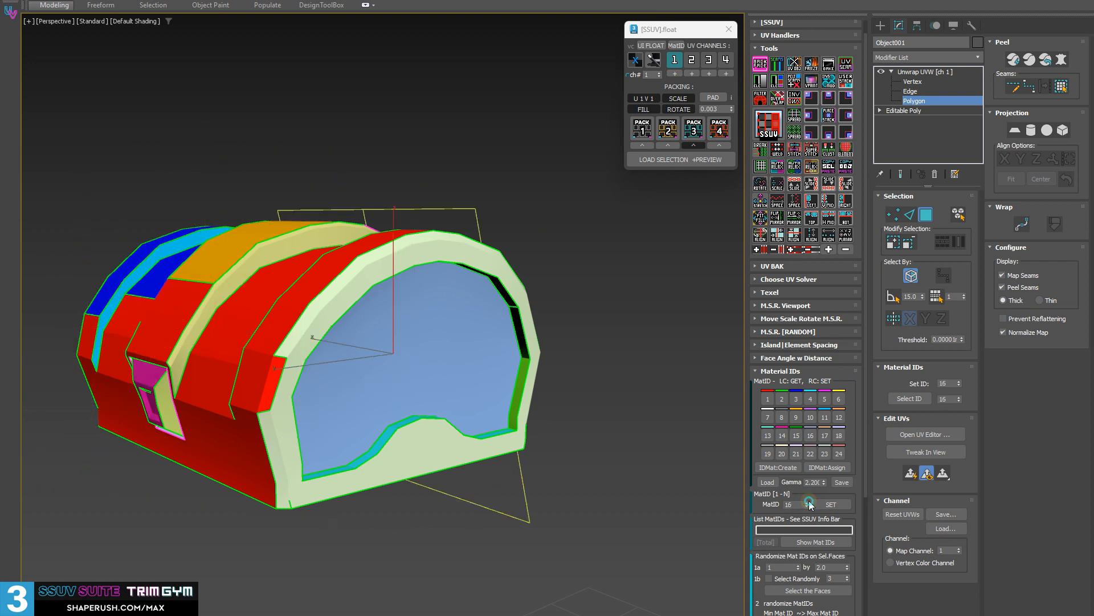
pyautogui.click(809, 502)
pyautogui.click(809, 502)
pyautogui.click(809, 501)
pyautogui.click(809, 501)
pyautogui.click(809, 501)
pyautogui.moveTo(809, 502)
pyautogui.mouseDown()
pyautogui.moveTo(815, 465)
pyautogui.moveTo(816, 496)
pyautogui.mouseUp()
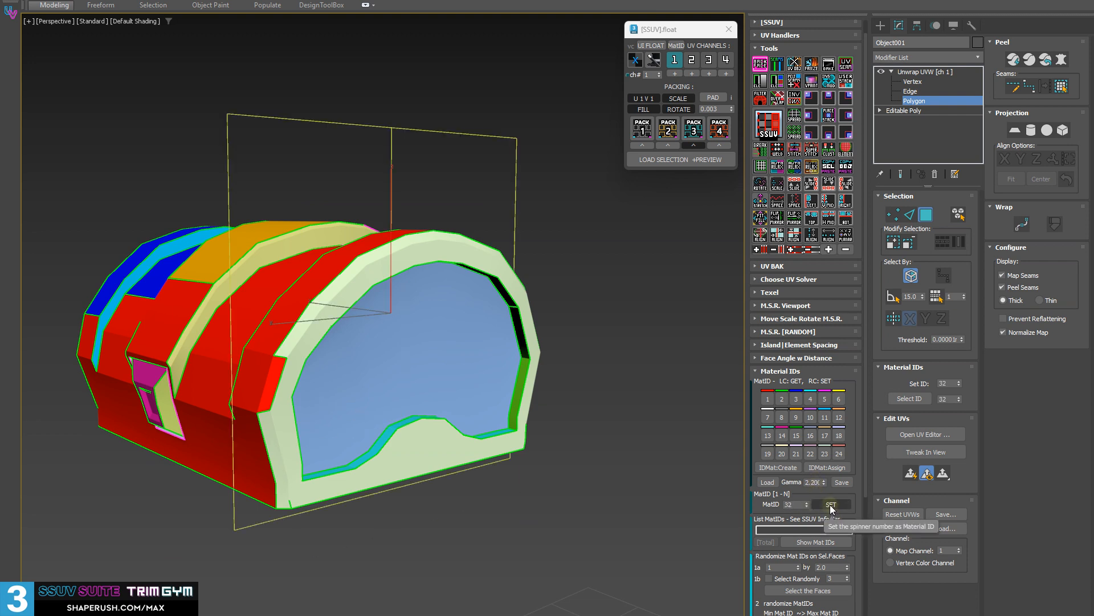
pyautogui.click(830, 505)
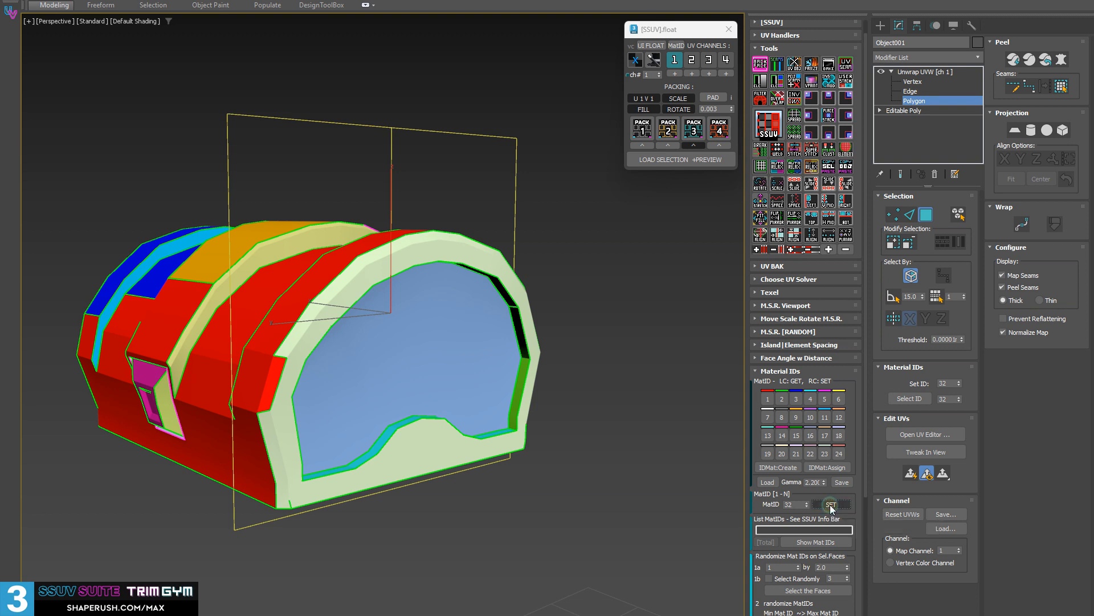
# Select the faces of the lid's end rim and try to set their material ID to 2.
pyautogui.click(331, 301)
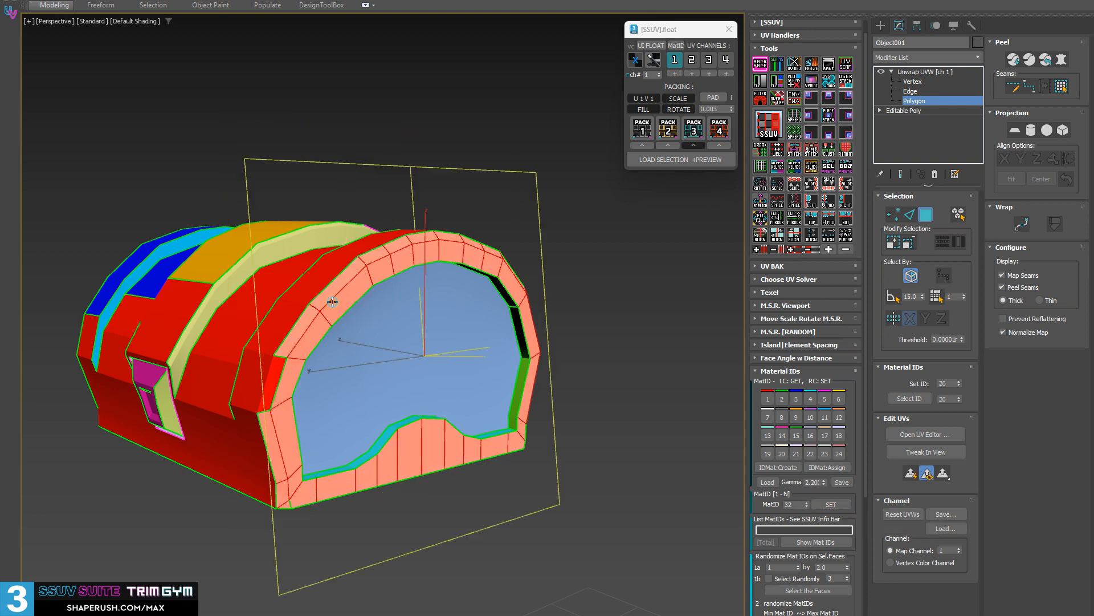
pyautogui.doubleClick(795, 505)
pyautogui.write('2')
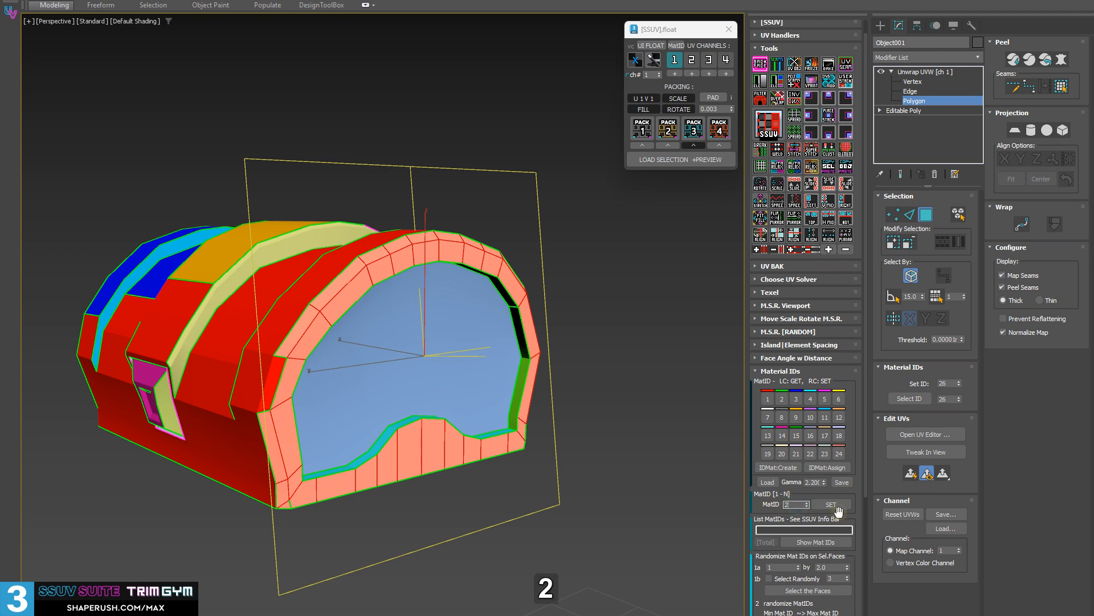
pyautogui.click(831, 504)
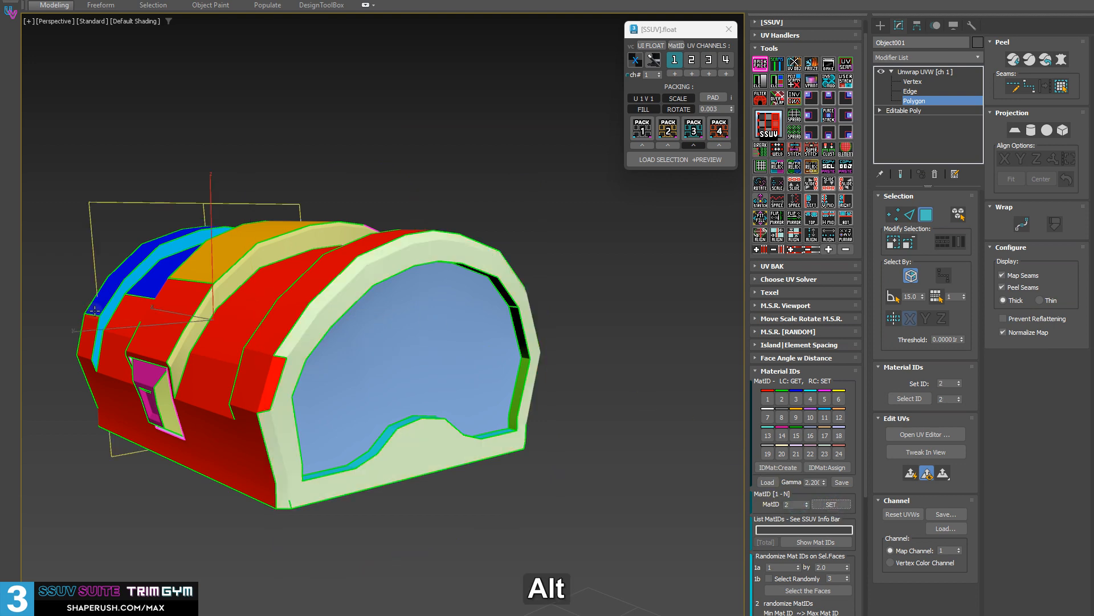
# Clear the face selection, list all material IDs used on the lid, and read the list through to its end.
pyautogui.keyDown('alt'); pyautogui.moveTo(95, 310); pyautogui.dragTo(151, 309, button='middle'); pyautogui.keyUp('alt')
pyautogui.click(448, 359)
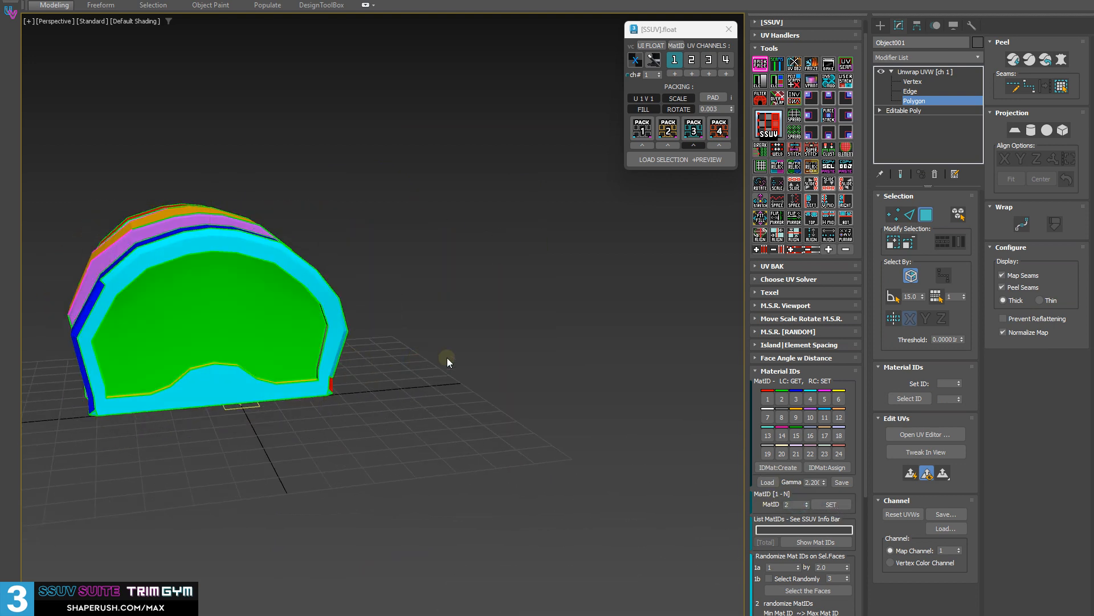
pyautogui.keyDown('alt'); pyautogui.moveTo(365, 399); pyautogui.dragTo(655, 456, button='middle'); pyautogui.keyUp('alt')
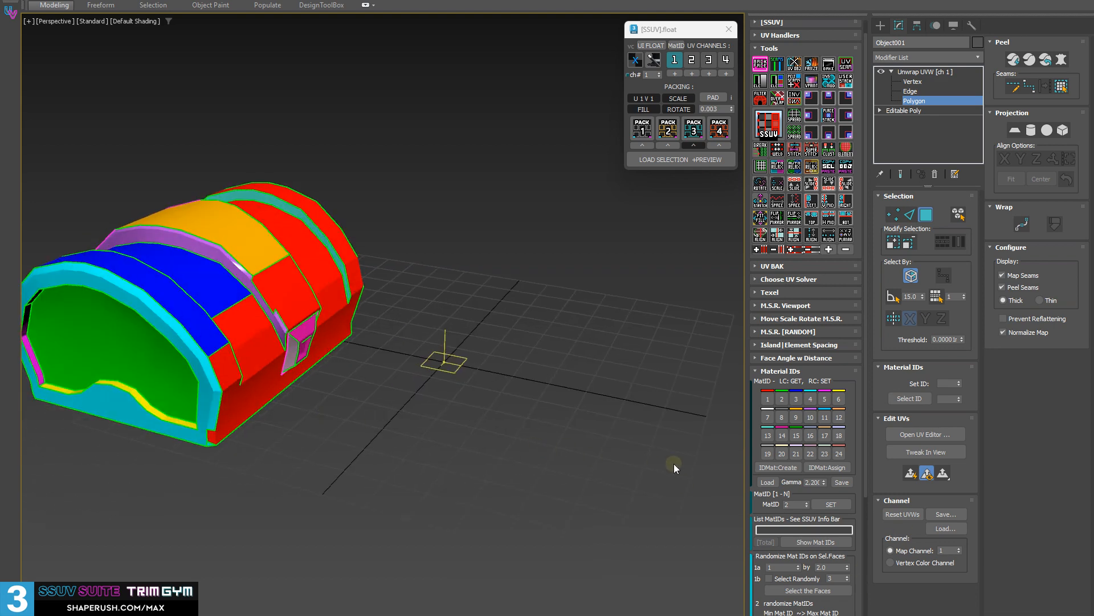
pyautogui.click(806, 546)
pyautogui.moveTo(426, 357)
pyautogui.mouseDown(button='middle')
pyautogui.moveTo(439, 360)
pyautogui.moveTo(430, 351)
pyautogui.mouseUp(button='middle')
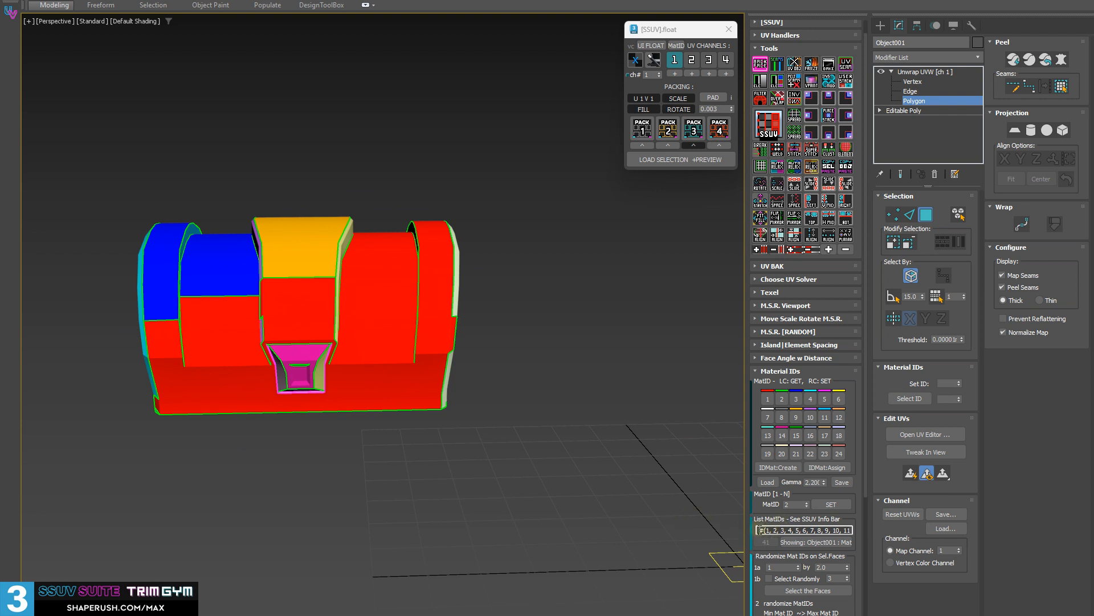
pyautogui.moveTo(761, 530); pyautogui.dragTo(863, 531)
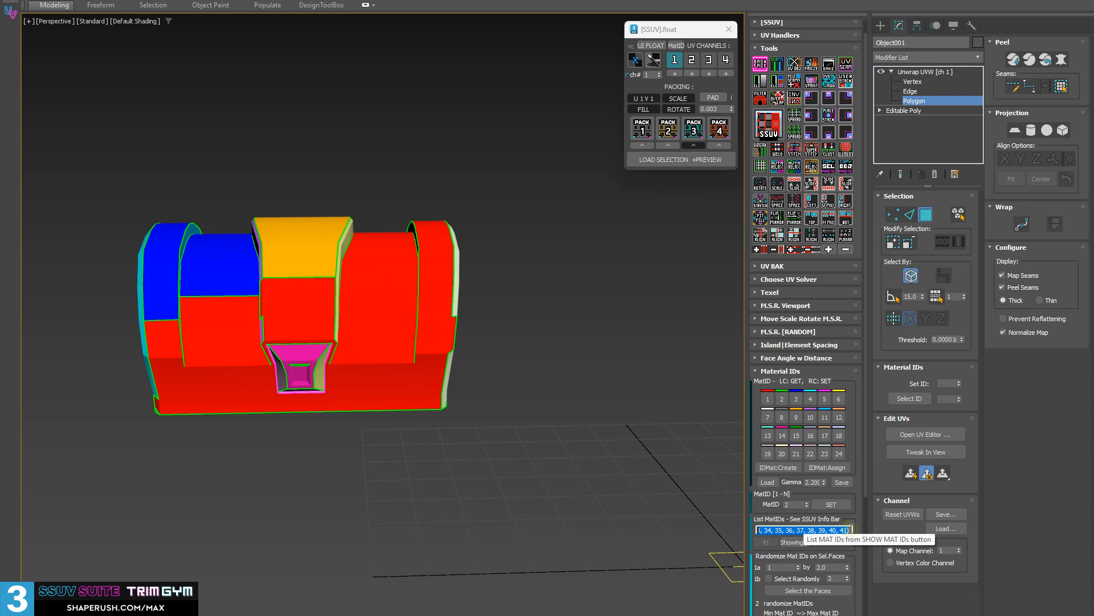
pyautogui.click(850, 530)
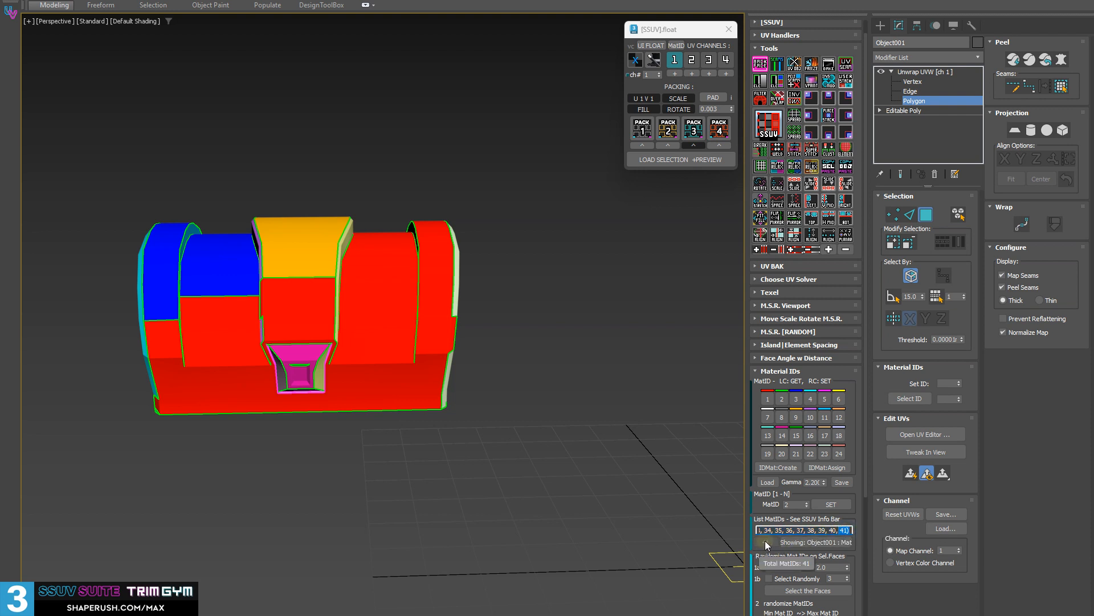
pyautogui.click(803, 541)
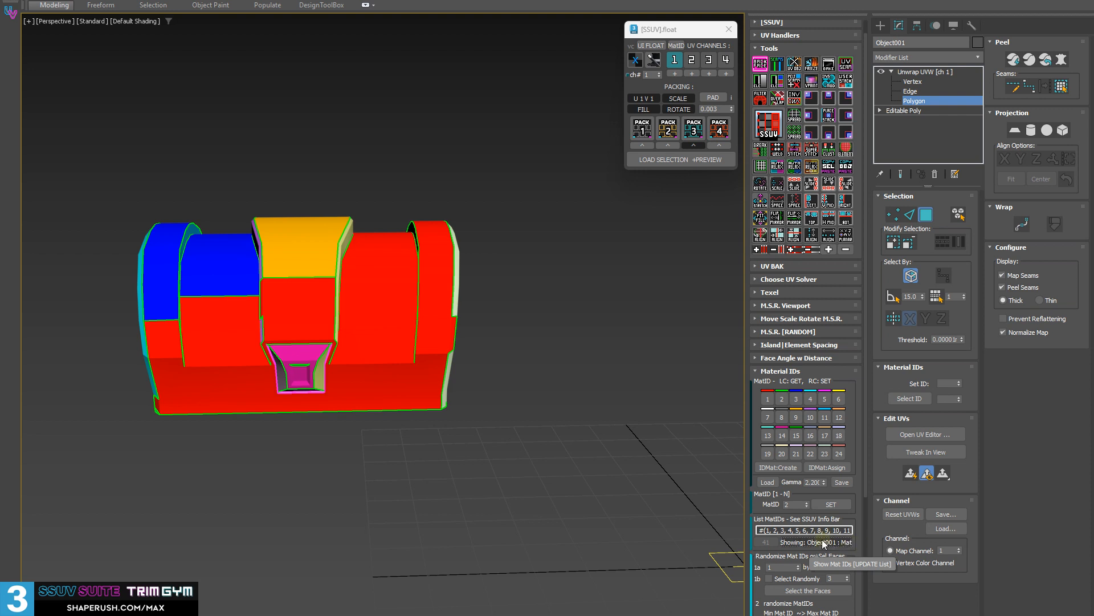
# Open the Scripting Listener, output the lid's material ID list there, and widen the window to show the full line.
pyautogui.hotkey('ctrl', 'd')
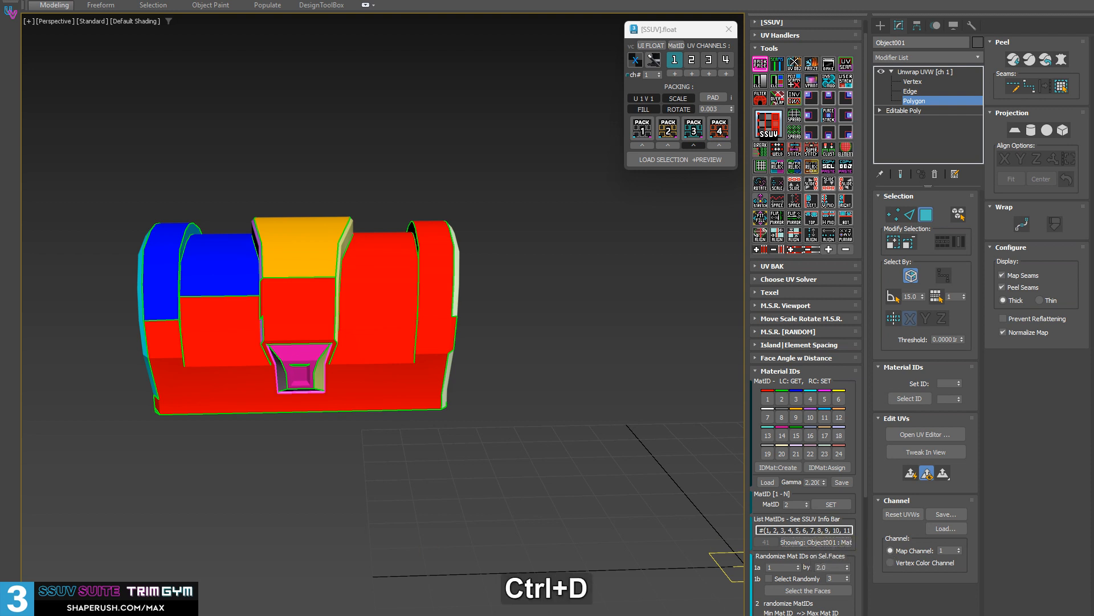
pyautogui.press('F11')
pyautogui.moveTo(479, 237); pyautogui.dragTo(583, 282)
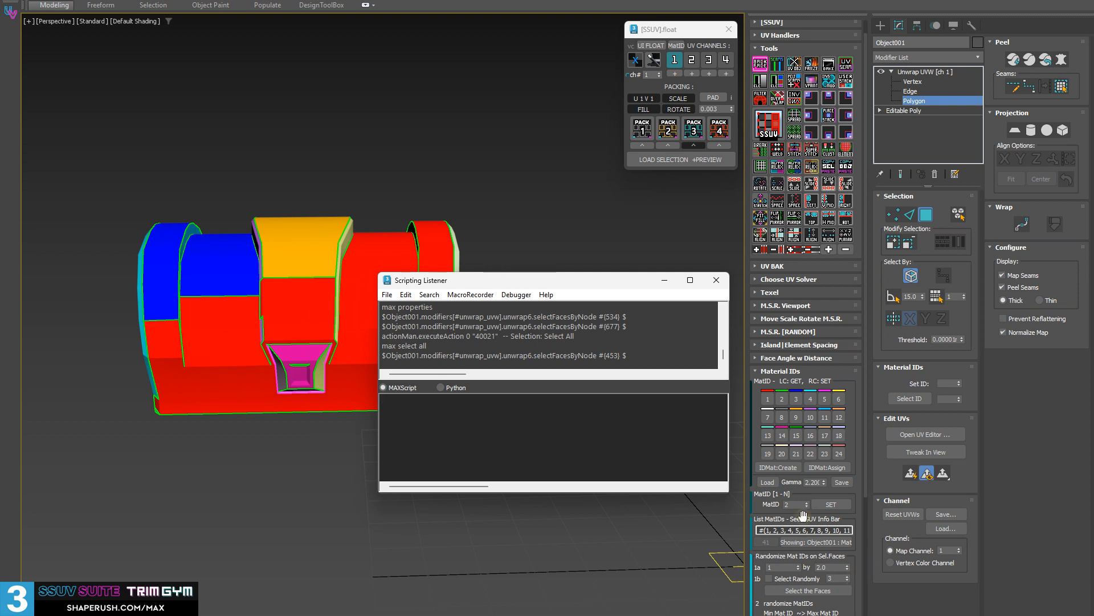
pyautogui.click(806, 540)
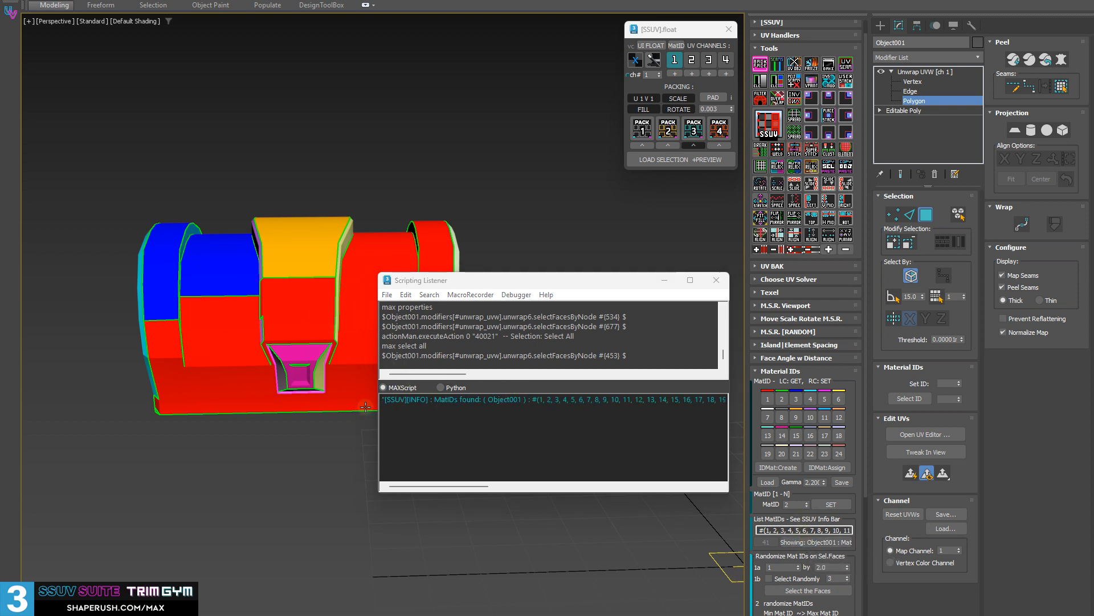
pyautogui.moveTo(376, 425); pyautogui.dragTo(0, 424)
pyautogui.moveTo(317, 283); pyautogui.dragTo(490, 277)
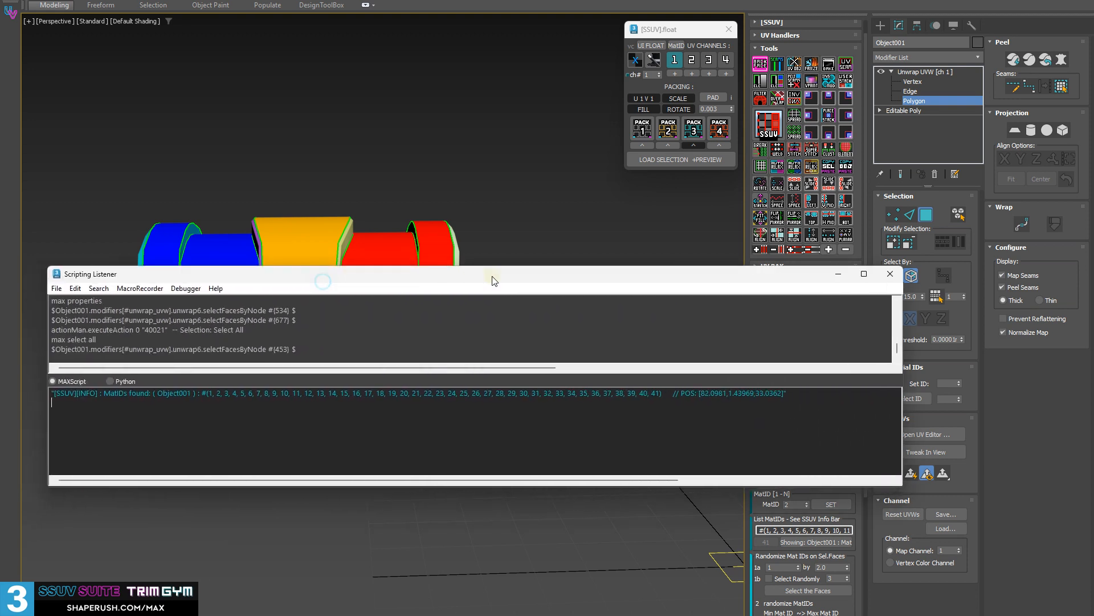
# Examine the material IDs and the position value in the Scripting Listener output, and close the window.
pyautogui.moveTo(187, 396); pyautogui.dragTo(656, 393)
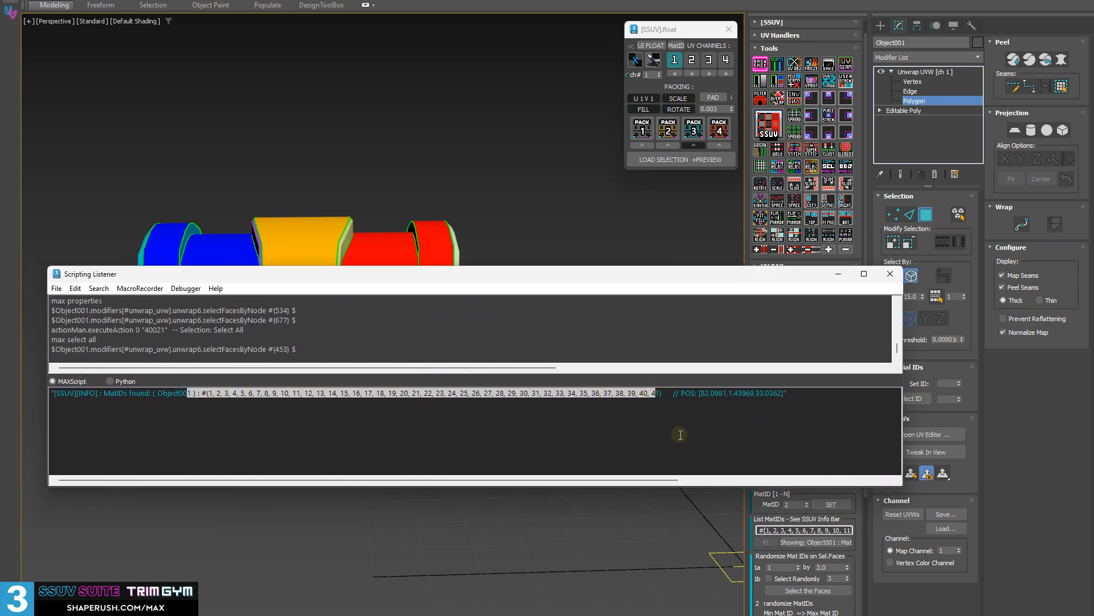
pyautogui.click(679, 434)
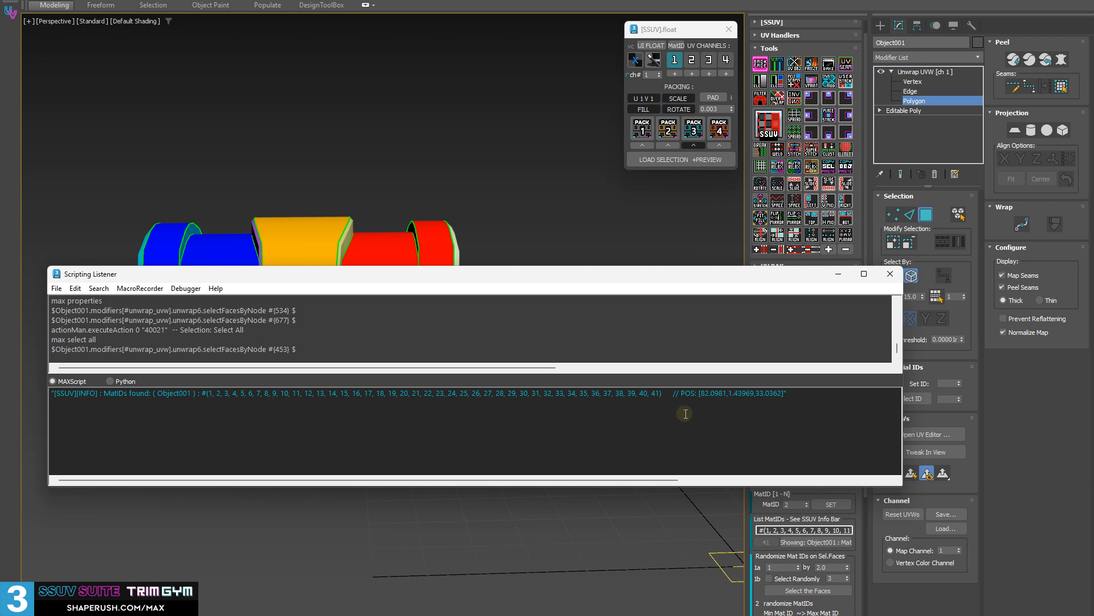
pyautogui.moveTo(695, 393); pyautogui.dragTo(807, 391)
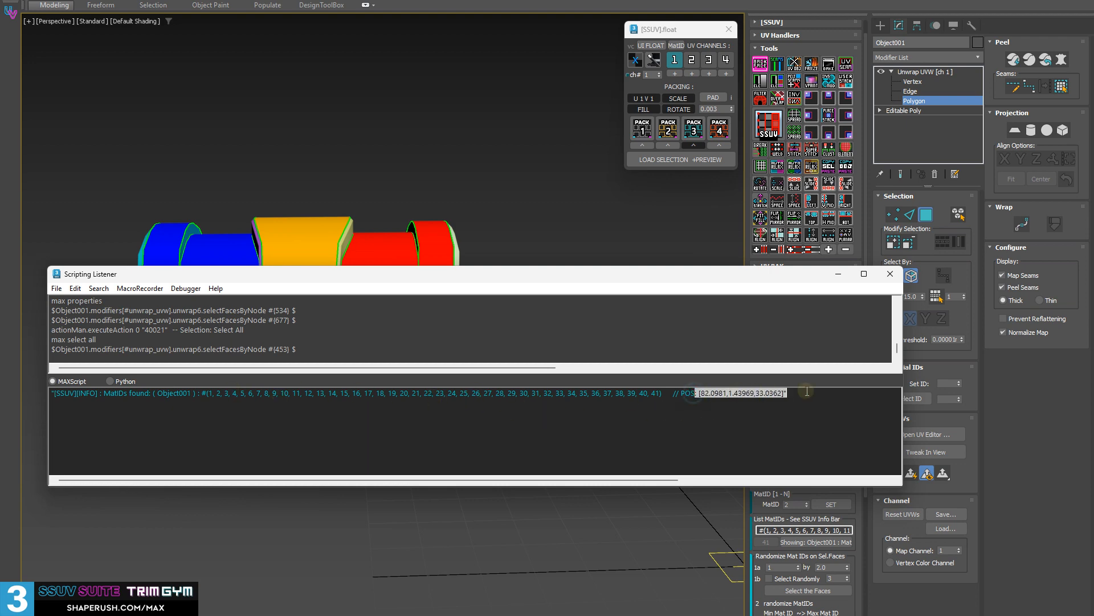
pyautogui.click(889, 275)
# Create a rectangular plane about 0.089 m long and 0.106 m wide on the grid beside the lid, and display edged faces.
pyautogui.scroll(-3, 827, 513)
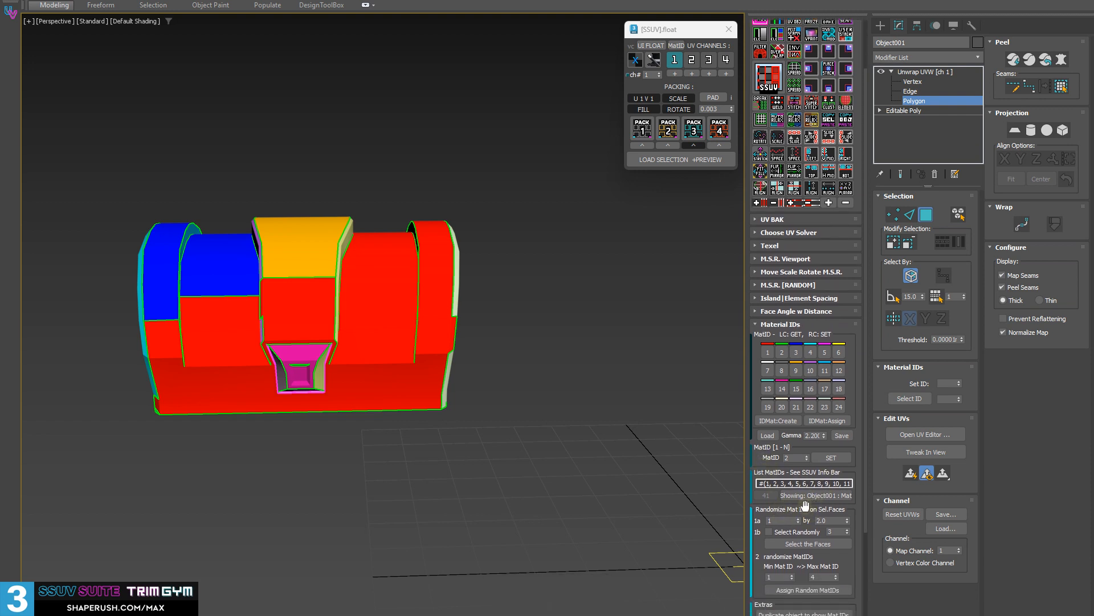
pyautogui.keyDown('alt'); pyautogui.moveTo(604, 467); pyautogui.dragTo(388, 342, button='middle'); pyautogui.keyUp('alt')
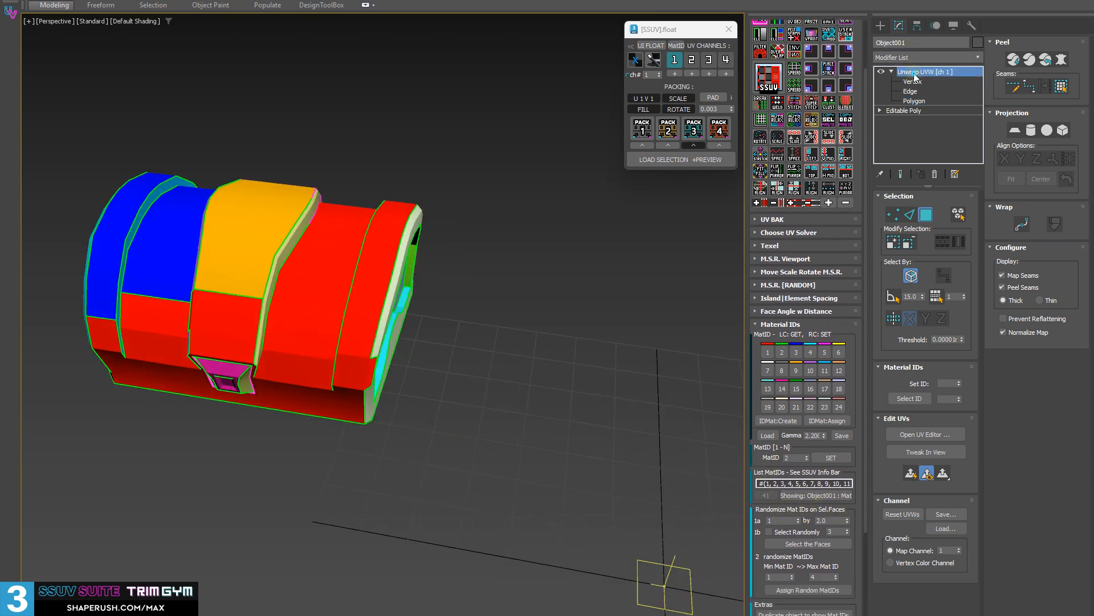
pyautogui.click(881, 25)
pyautogui.click(951, 162)
pyautogui.moveTo(481, 291); pyautogui.dragTo(371, 196, button='middle')
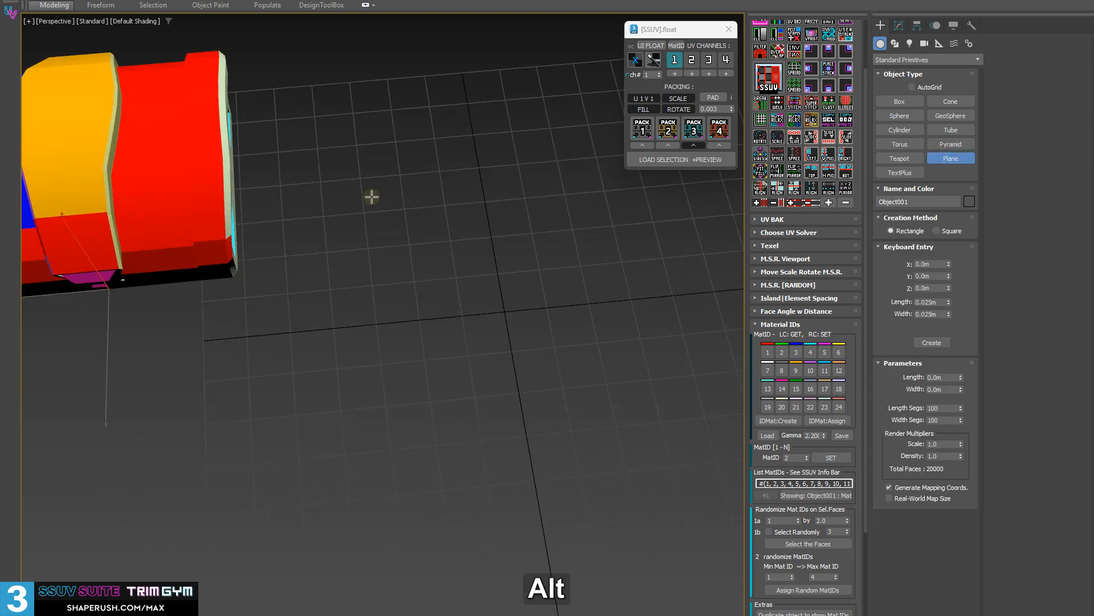
pyautogui.moveTo(358, 171); pyautogui.dragTo(875, 473)
pyautogui.keyDown('alt'); pyautogui.moveTo(445, 296); pyautogui.dragTo(384, 289, button='middle'); pyautogui.keyUp('alt')
pyautogui.moveTo(384, 289); pyautogui.dragTo(285, 256, button='middle')
pyautogui.press('F4')
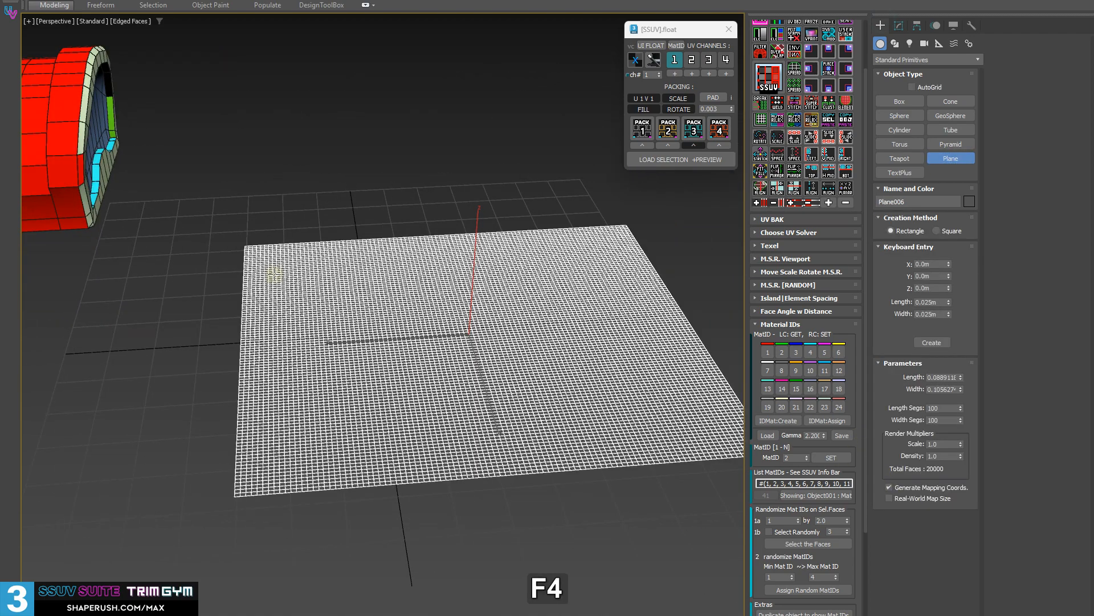
# Set the new plane's length and width segments to 20 each.
pyautogui.moveTo(426, 308)
pyautogui.keyDown('alt'); pyautogui.mouseDown(button='middle')
pyautogui.moveTo(427, 326)
pyautogui.moveTo(433, 319)
pyautogui.mouseUp(button='middle'); pyautogui.keyUp('alt')
pyautogui.doubleClick(938, 419)
pyautogui.write('20')
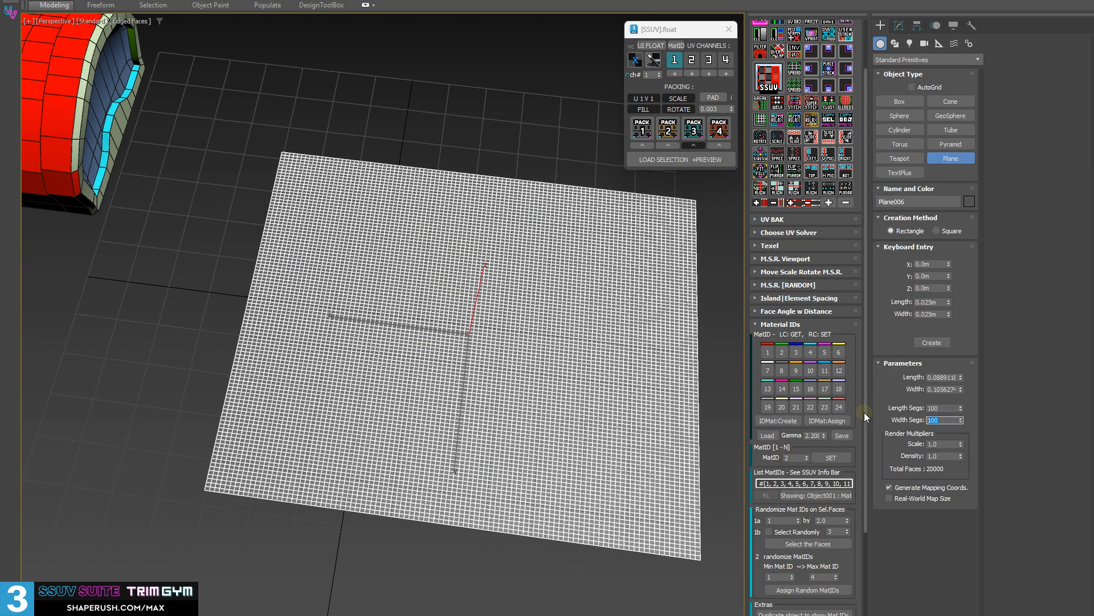
pyautogui.press('Tab')
pyautogui.write('20')
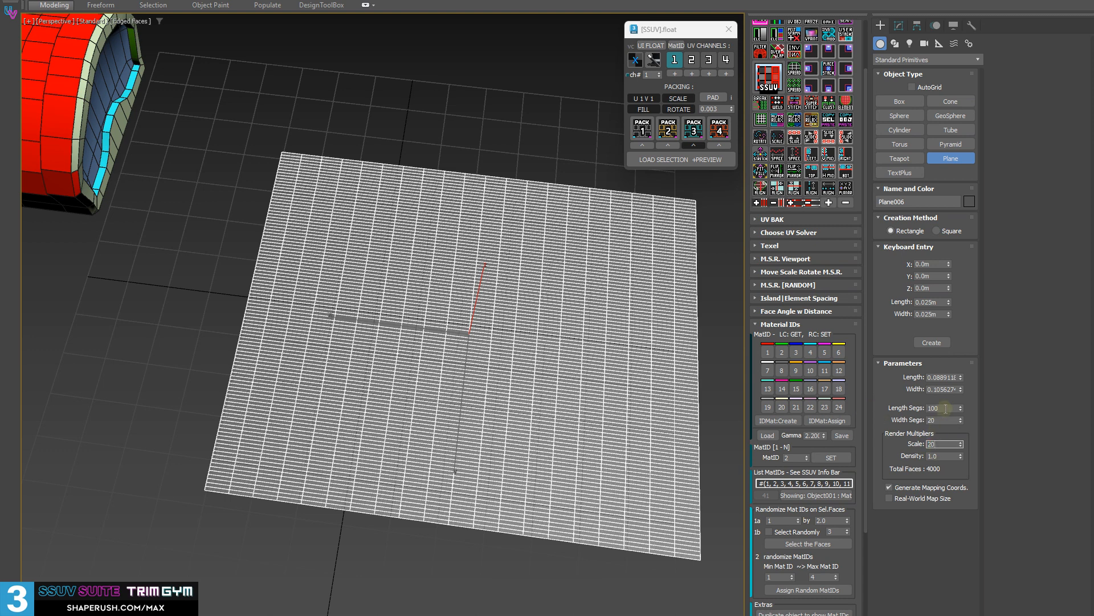
pyautogui.doubleClick(943, 407)
pyautogui.write('20')
pyautogui.press('Tab')
pyautogui.keyDown('alt'); pyautogui.moveTo(708, 280); pyautogui.dragTo(611, 323, button='middle'); pyautogui.keyUp('alt')
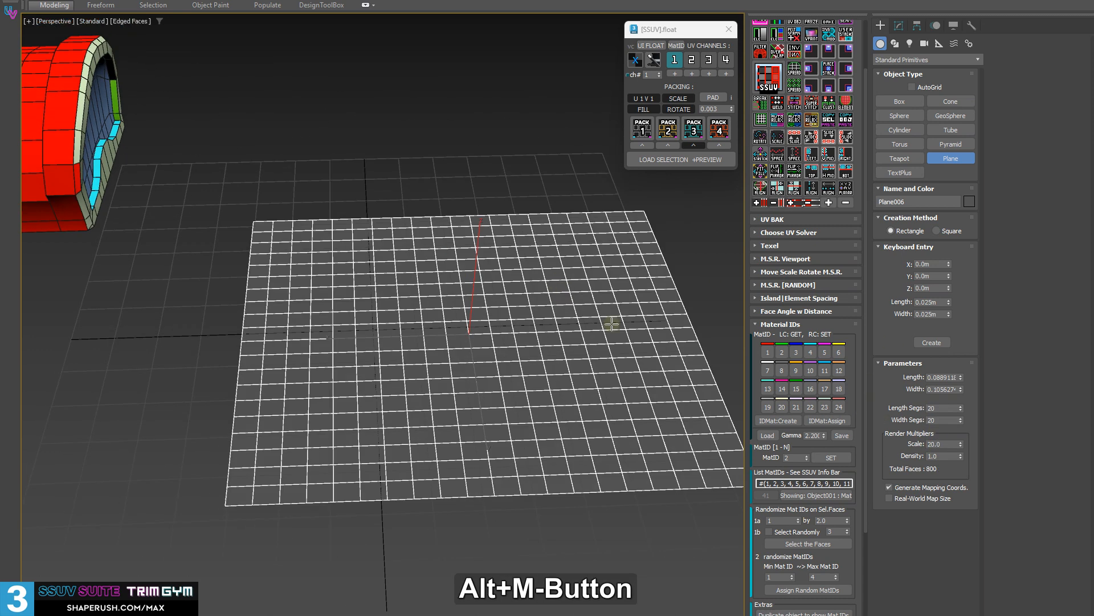
pyautogui.moveTo(428, 329); pyautogui.dragTo(428, 330, button='middle')
# Convert the segmented plane to an Editable Poly object.
pyautogui.hotkey('shift', 'd')
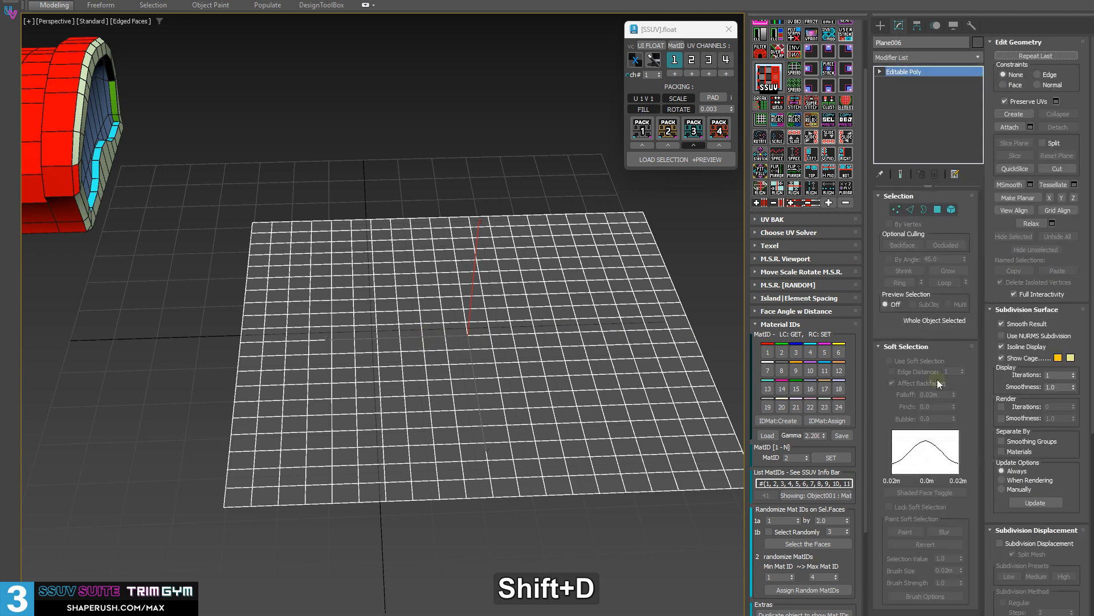
pyautogui.keyDown('alt'); pyautogui.moveTo(530, 290); pyautogui.dragTo(500, 266, button='middle'); pyautogui.keyUp('alt')
pyautogui.keyDown('alt'); pyautogui.moveTo(544, 227); pyautogui.dragTo(513, 236, button='middle'); pyautogui.keyUp('alt')
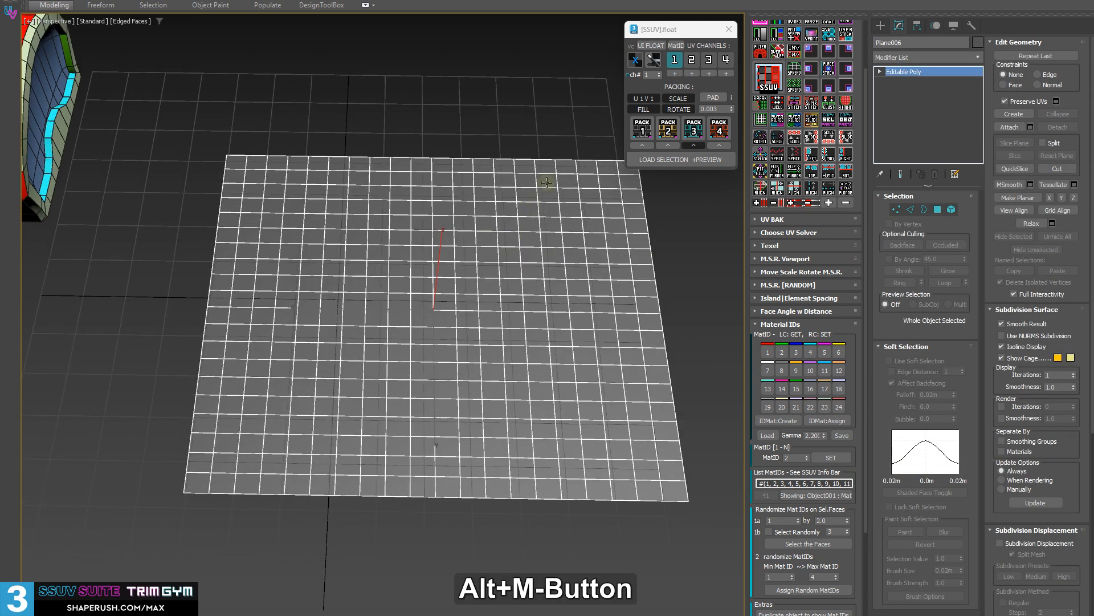
pyautogui.click(636, 60)
pyautogui.click(636, 60)
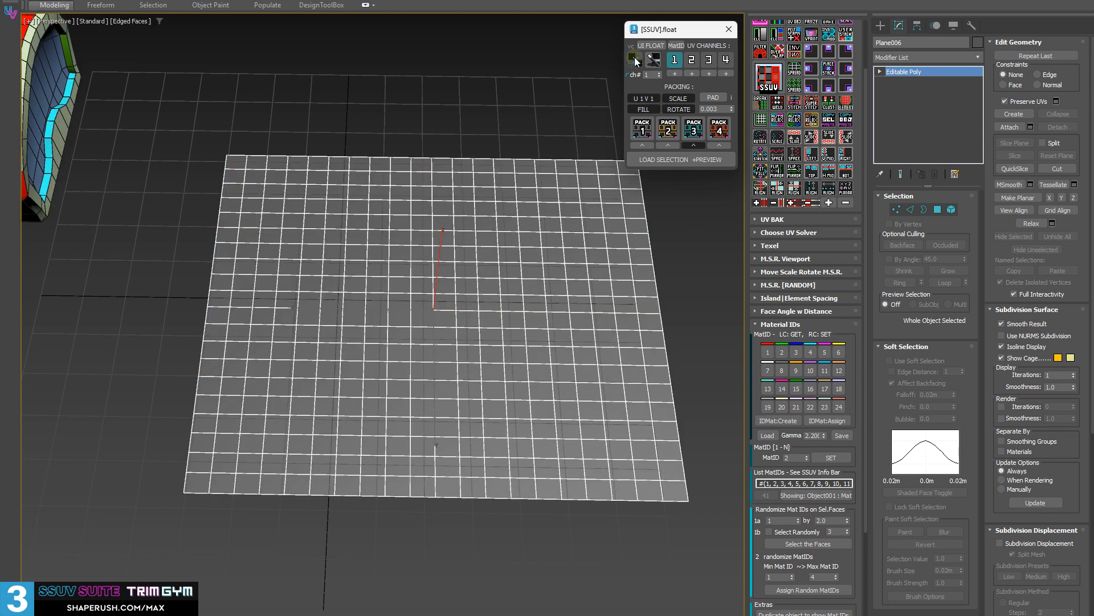
pyautogui.keyDown('alt'); pyautogui.moveTo(336, 242); pyautogui.dragTo(370, 281, button='middle'); pyautogui.keyUp('alt')
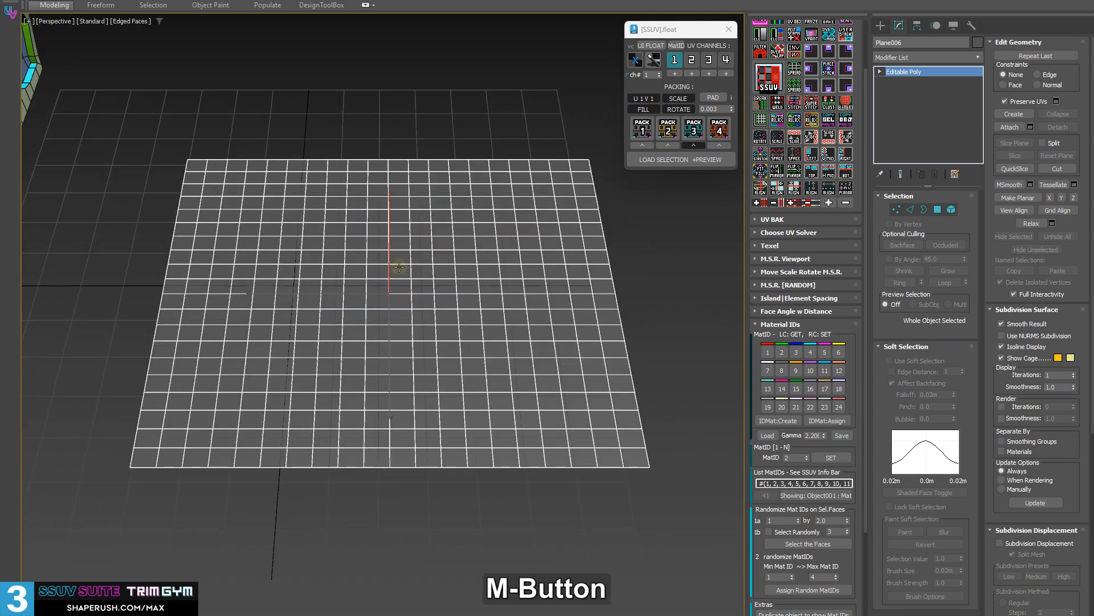
pyautogui.press('3')
pyautogui.moveTo(116, 119); pyautogui.dragTo(625, 576)
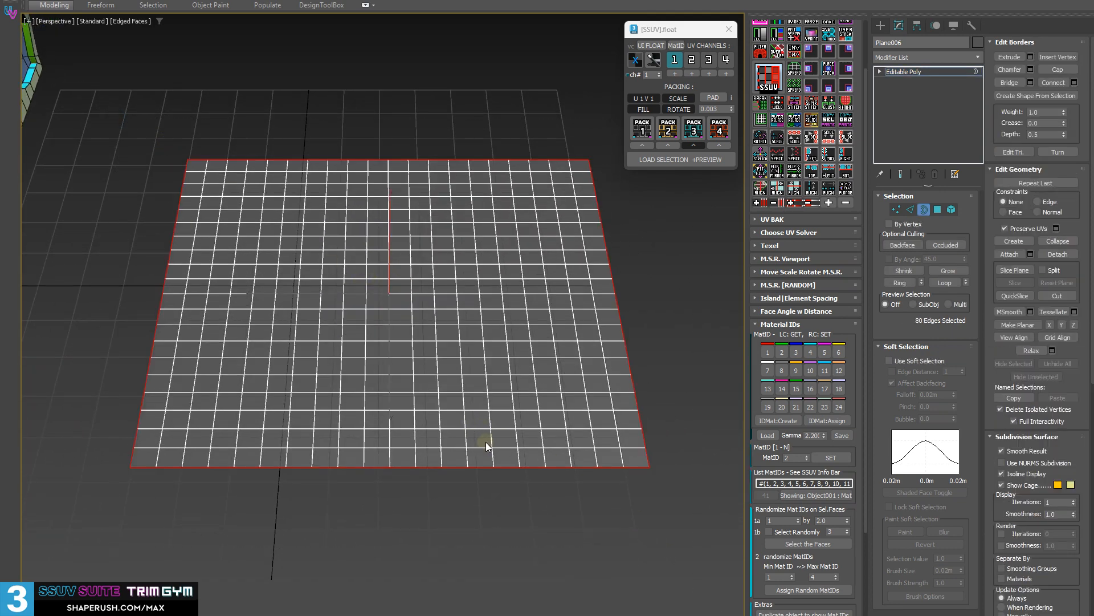
pyautogui.press('3')
# Load the plane into the floating UV preview with an Unwrap UVW modifier, and shrink the preview beneath the SSUV float window.
pyautogui.scroll(3, 787, 86)
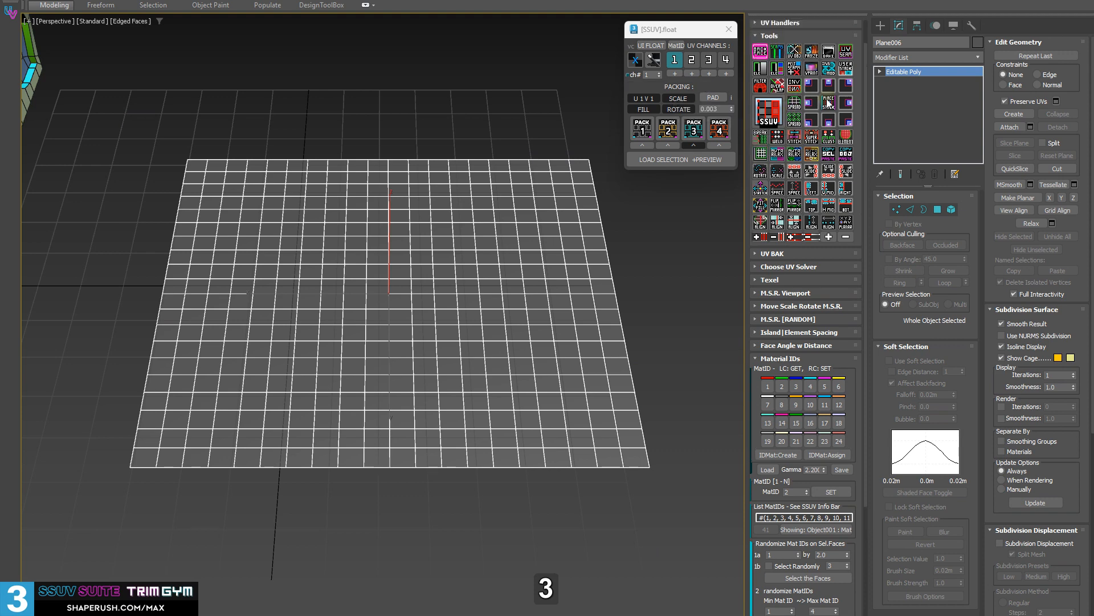
pyautogui.click(760, 27)
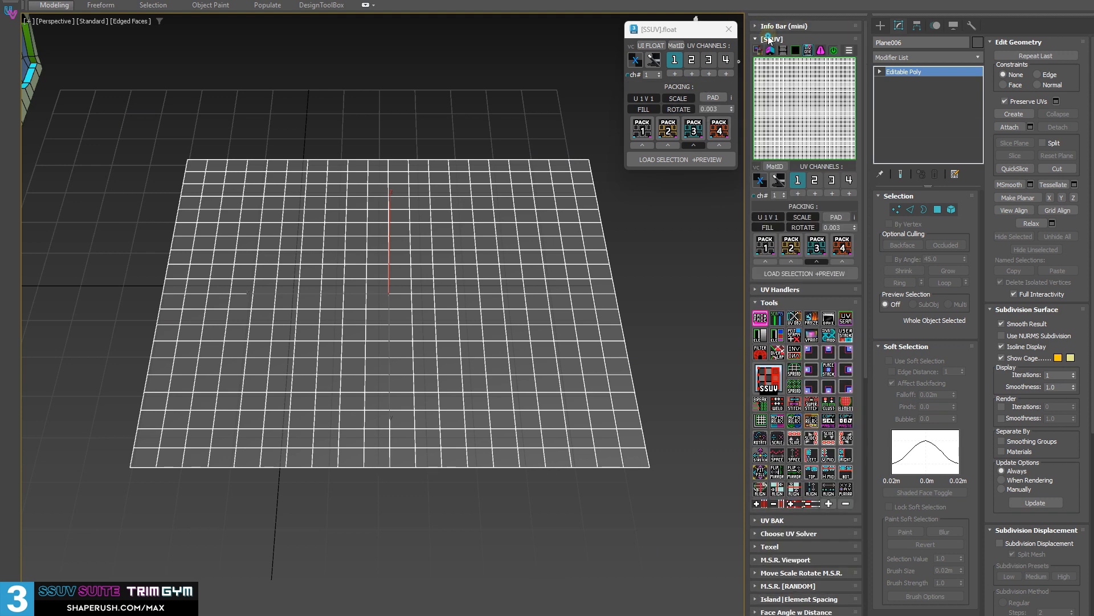
pyautogui.click(760, 27)
pyautogui.click(653, 46)
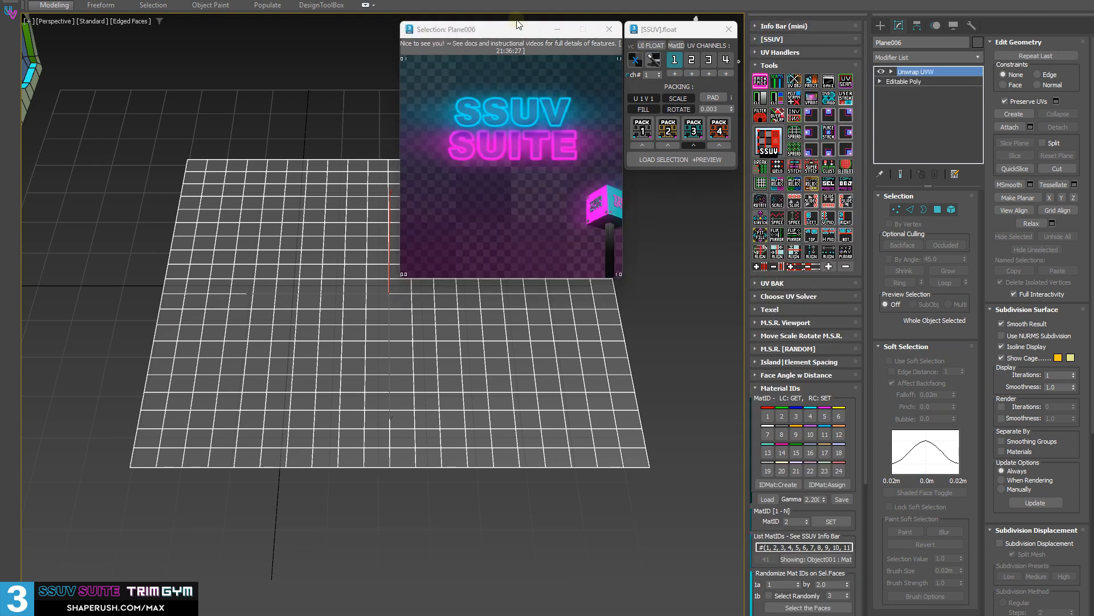
pyautogui.moveTo(505, 24); pyautogui.dragTo(601, 166)
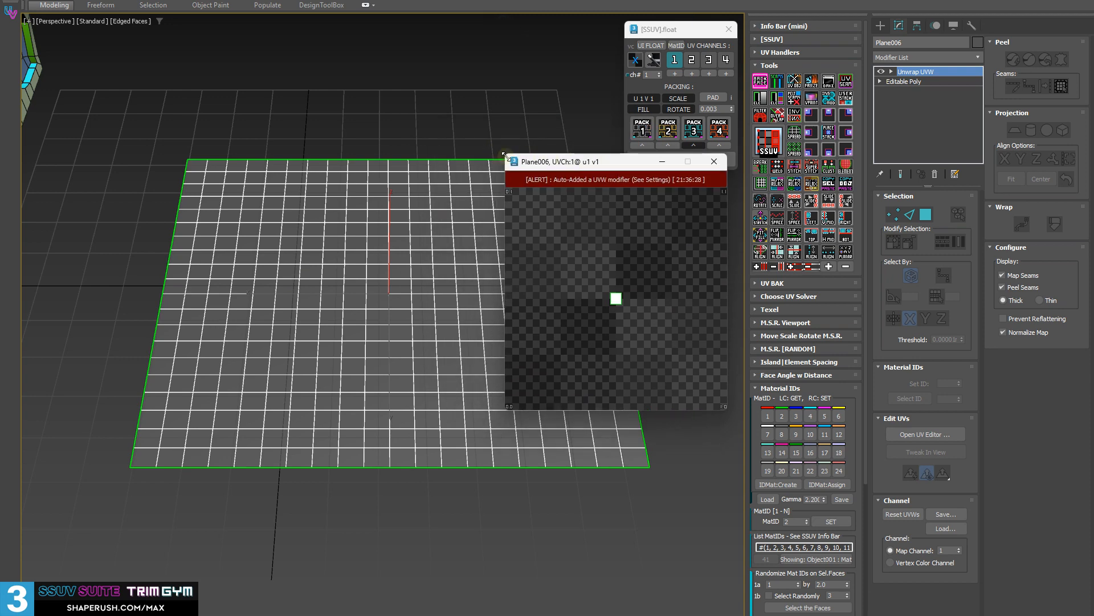
pyautogui.moveTo(498, 161); pyautogui.dragTo(656, 195)
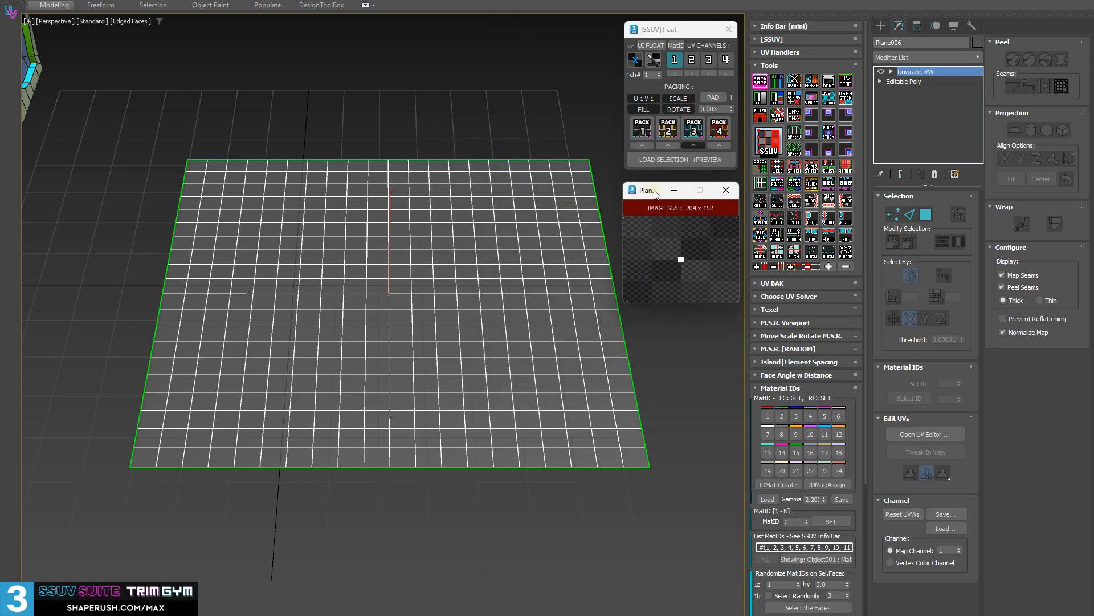
# Select all of the plane's polygons in Unwrap UVW, and remove three separate rectangular patches from the selection.
pyautogui.keyDown('alt'); pyautogui.moveTo(431, 270); pyautogui.dragTo(419, 270, button='middle'); pyautogui.keyUp('alt')
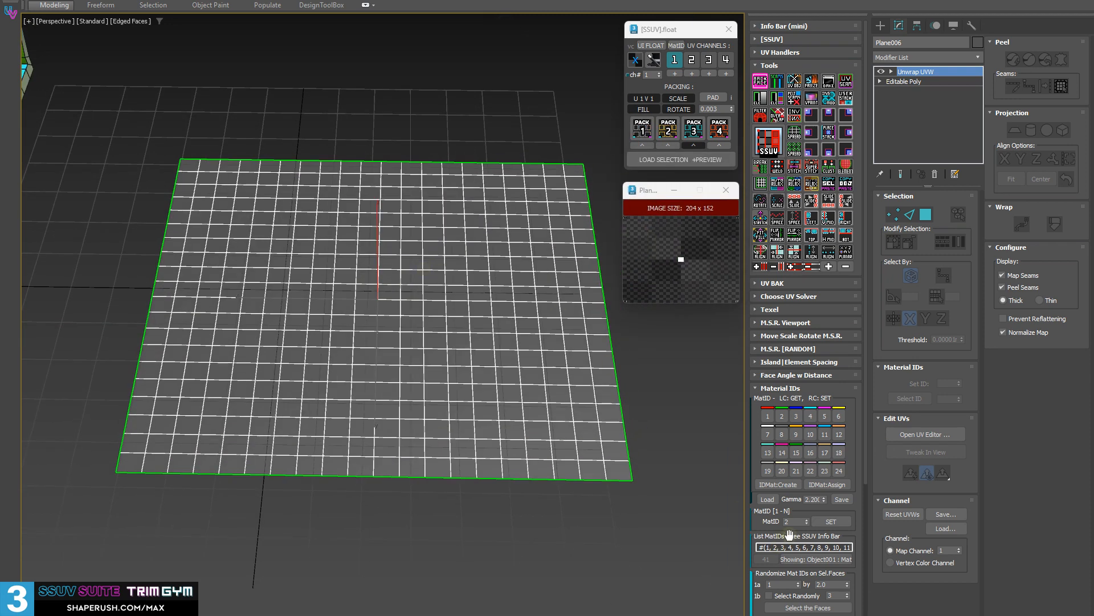
pyautogui.moveTo(796, 565); pyautogui.dragTo(827, 420)
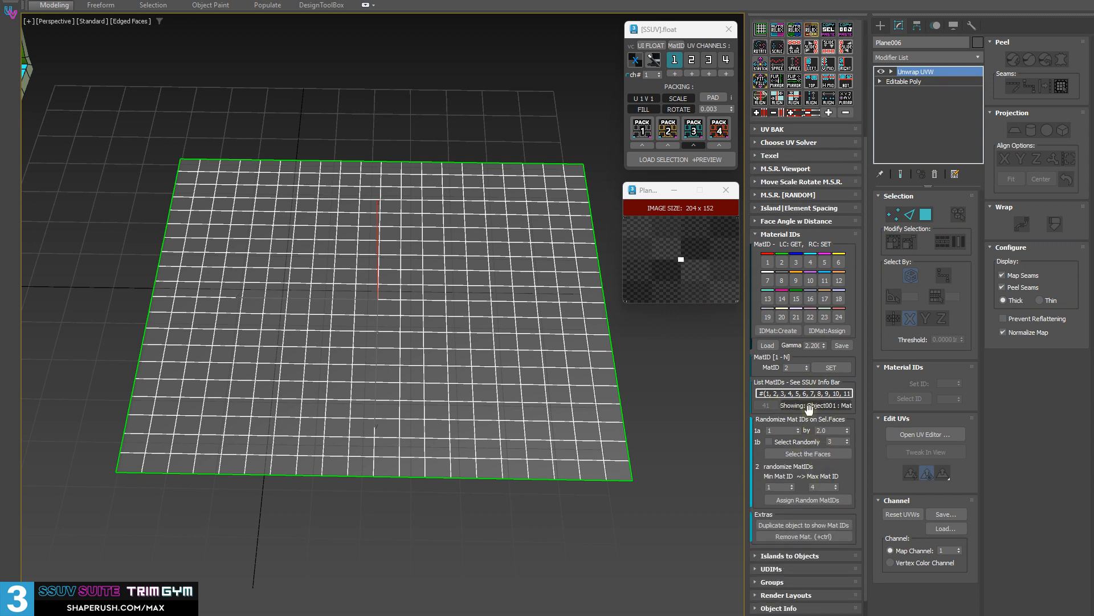
pyautogui.moveTo(847, 470); pyautogui.dragTo(847, 448)
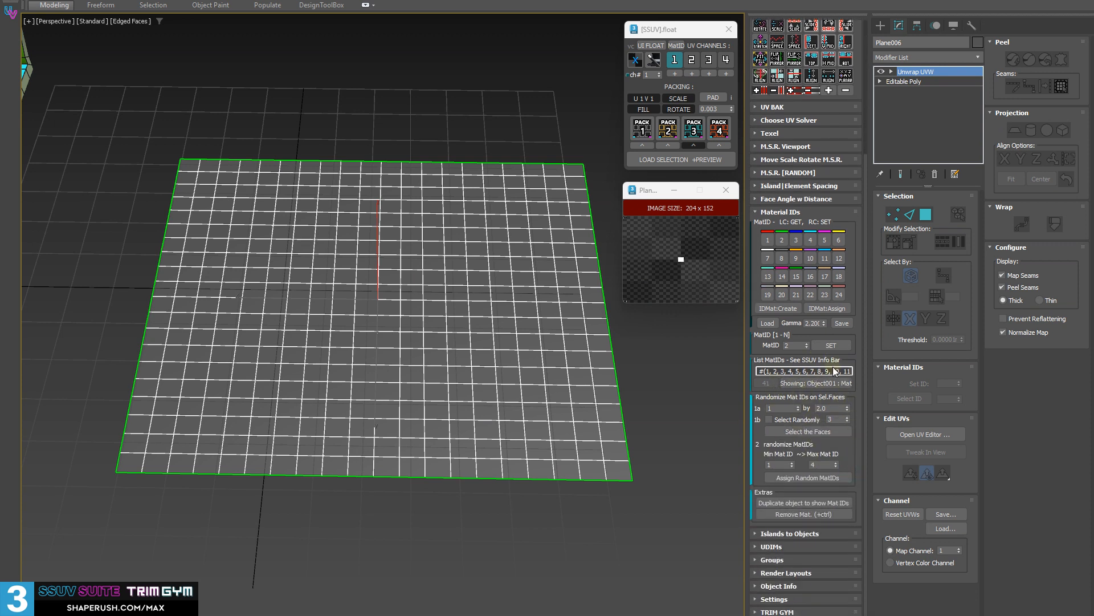
pyautogui.press('3')
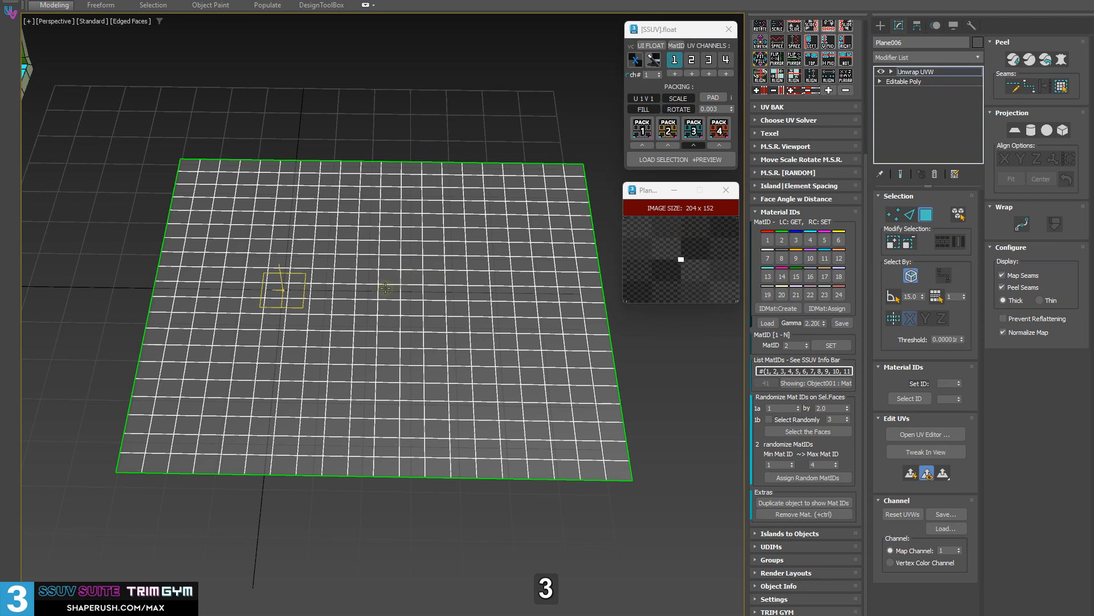
pyautogui.moveTo(154, 188); pyautogui.dragTo(654, 539)
pyautogui.keyDown('alt'); pyautogui.moveTo(153, 365); pyautogui.dragTo(330, 502); pyautogui.keyUp('alt')
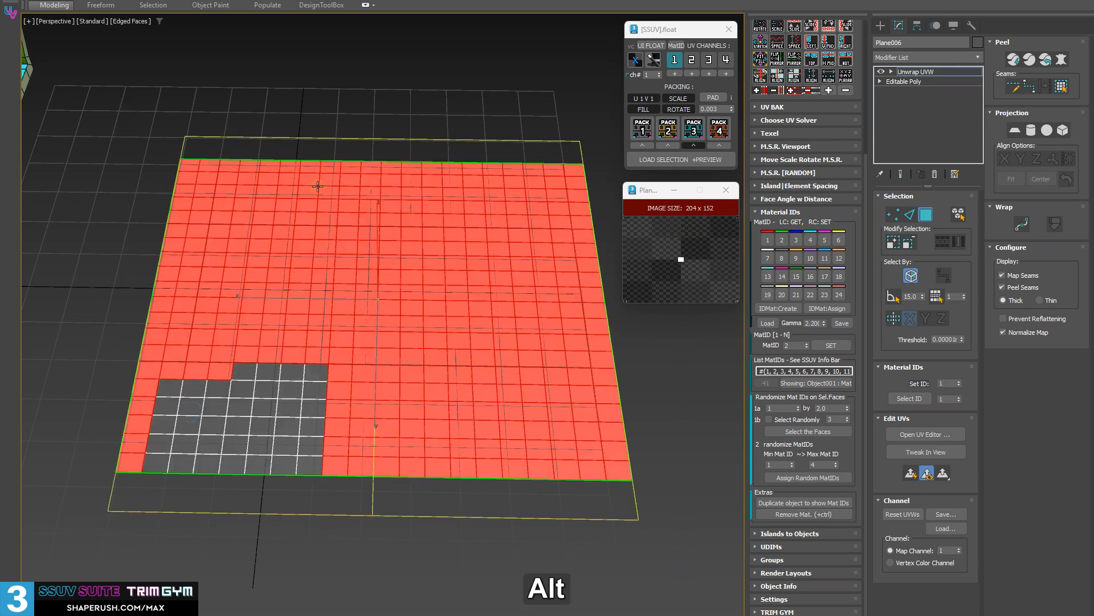
pyautogui.keyDown('alt'); pyautogui.moveTo(297, 154); pyautogui.dragTo(464, 269); pyautogui.keyUp('alt')
pyautogui.keyDown('alt'); pyautogui.moveTo(472, 349); pyautogui.dragTo(656, 505); pyautogui.keyUp('alt')
pyautogui.keyDown('alt'); pyautogui.moveTo(287, 268); pyautogui.dragTo(322, 275, button='middle'); pyautogui.keyUp('alt')
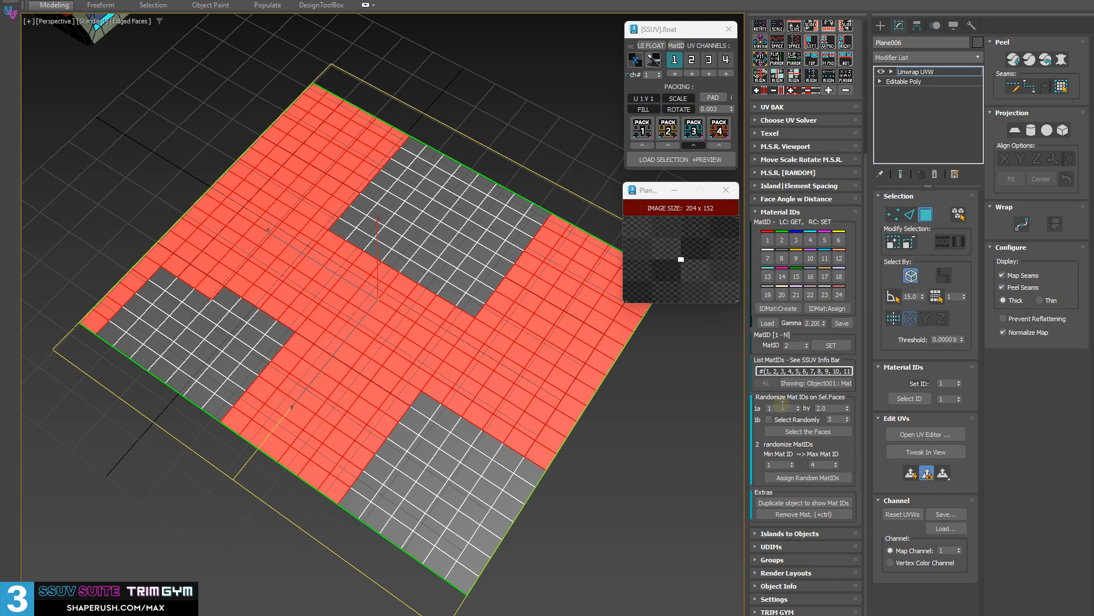
# Select the plane's faces by interval starting at 1, trying step values of 2.0, 1.08 and 1.38.
pyautogui.click(789, 431)
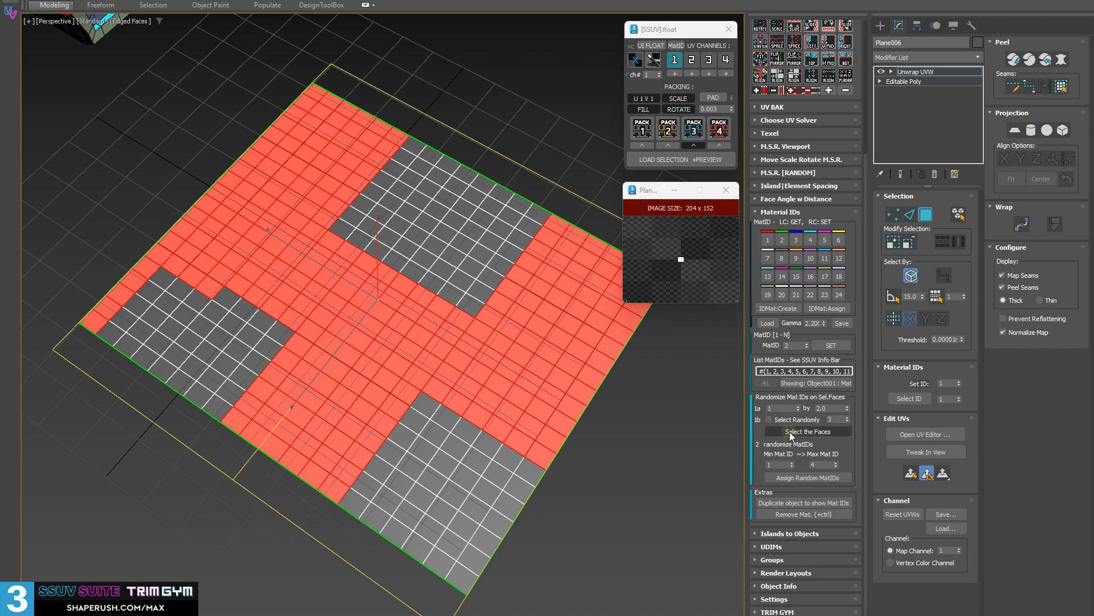
pyautogui.moveTo(319, 342)
pyautogui.keyDown('alt'); pyautogui.mouseDown(button='middle')
pyautogui.moveTo(327, 325)
pyautogui.moveTo(333, 343)
pyautogui.moveTo(288, 342)
pyautogui.moveTo(302, 348)
pyautogui.mouseUp(button='middle'); pyautogui.keyUp('alt')
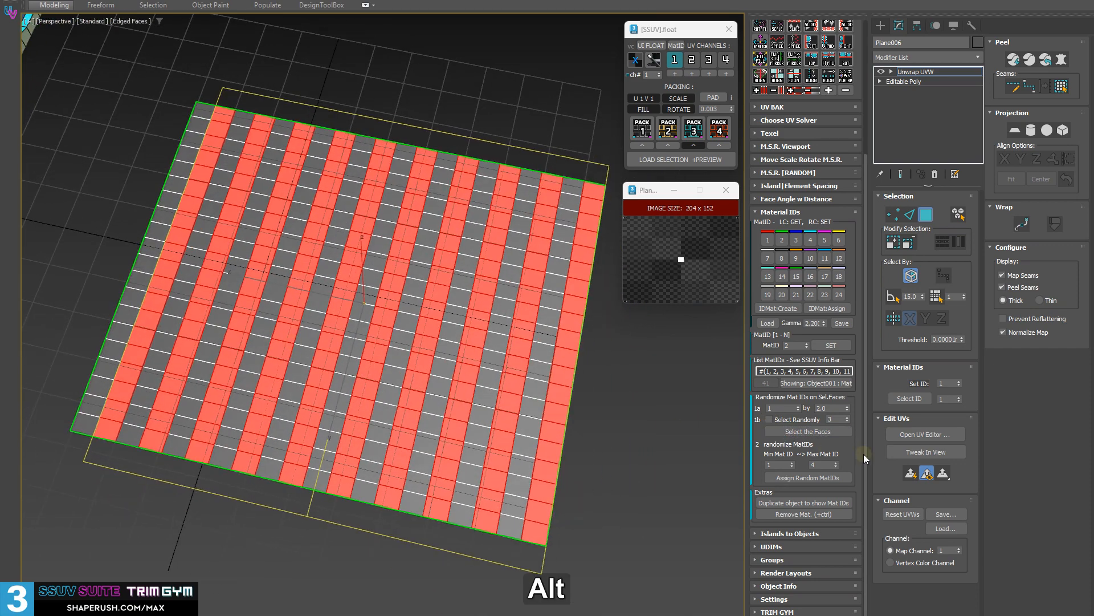
pyautogui.click(820, 433)
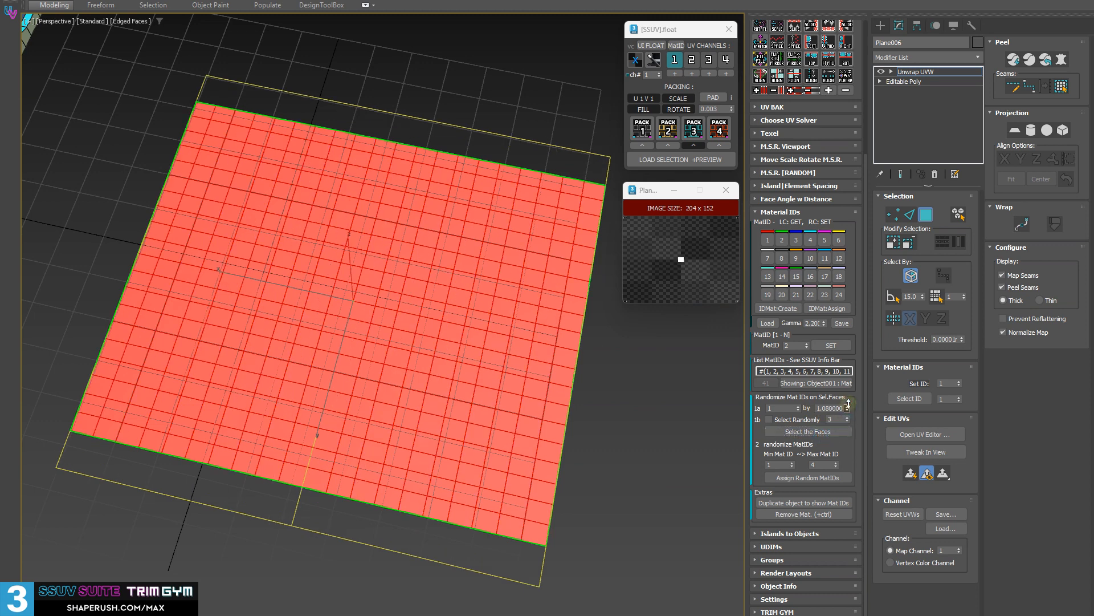
pyautogui.click(833, 434)
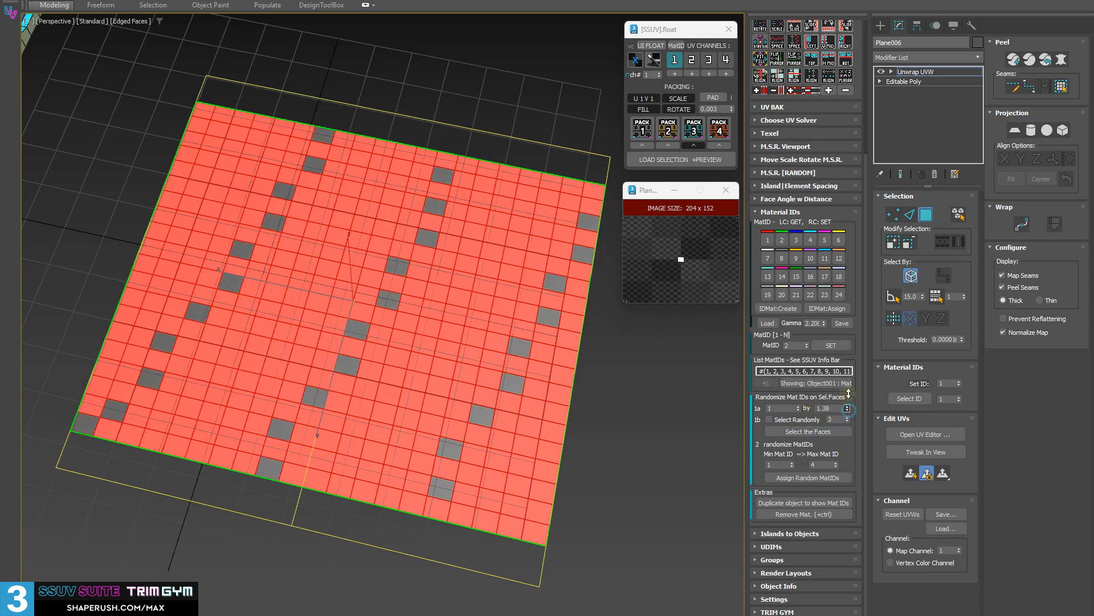
pyautogui.click(829, 434)
pyautogui.keyDown('alt'); pyautogui.moveTo(661, 396); pyautogui.dragTo(458, 343, button='middle'); pyautogui.keyUp('alt')
# Enable random face selection and select faces randomly with a value of 3, and again with a value of 2.
pyautogui.click(769, 419)
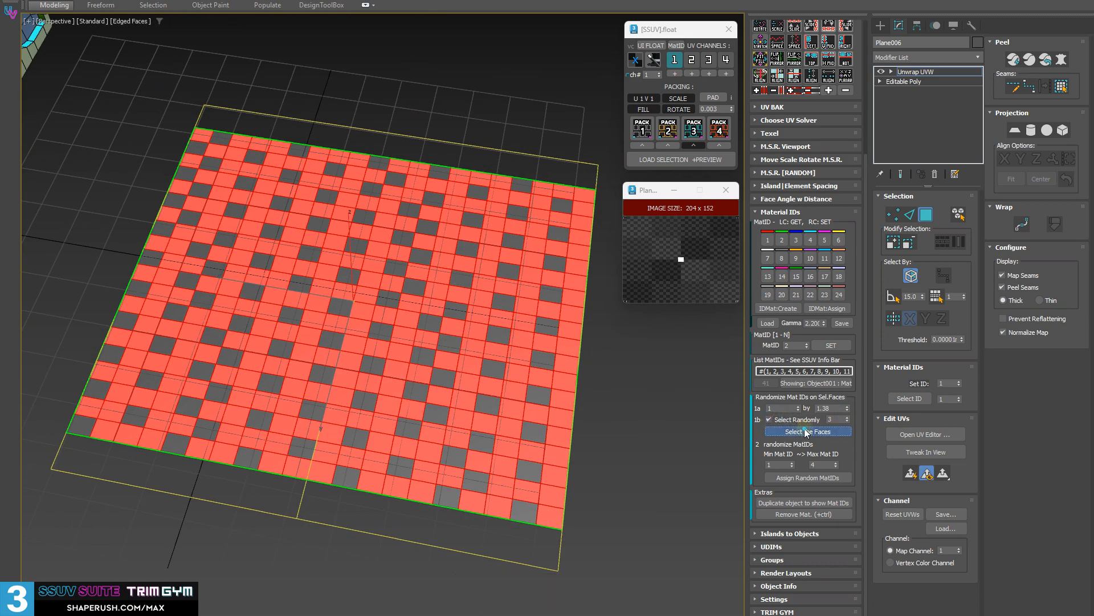
pyautogui.click(784, 433)
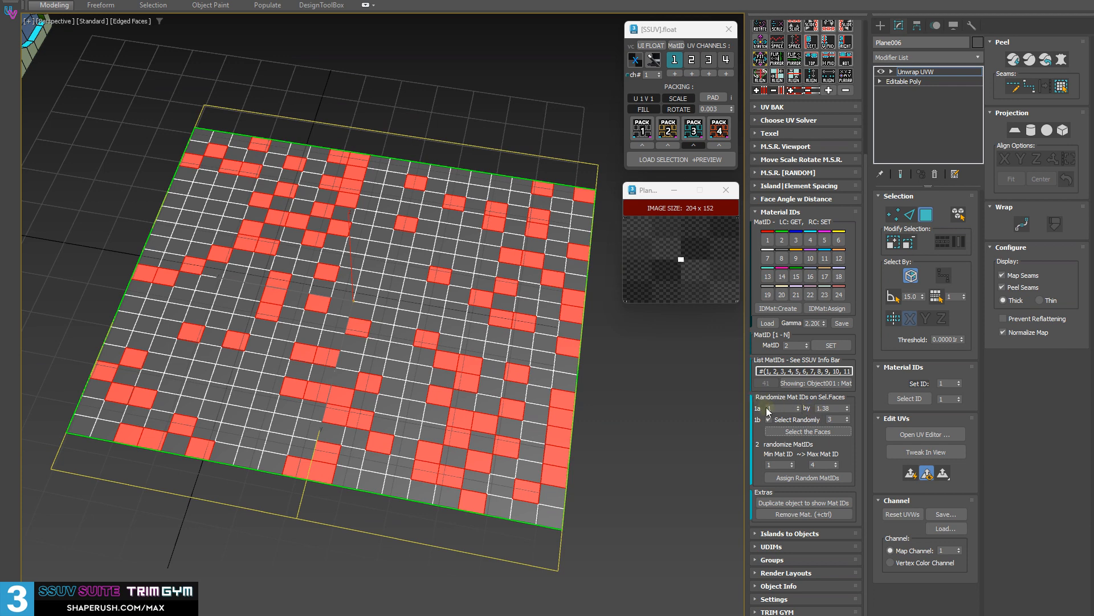
pyautogui.click(848, 422)
pyautogui.click(836, 431)
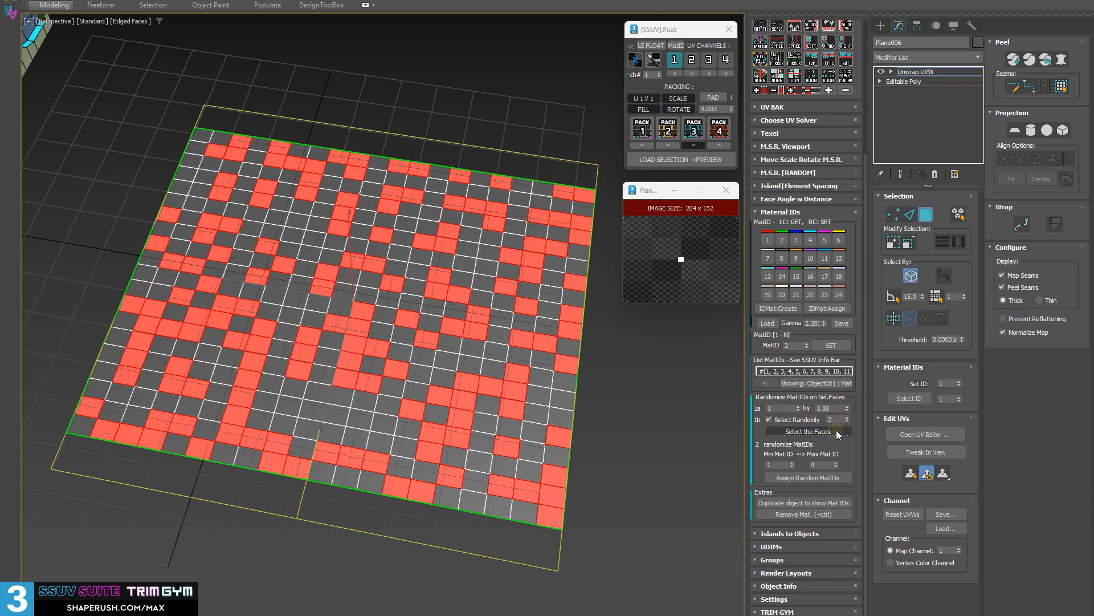
# Turn off random selection and reselect the plane's faces by the 1.38 interval.
pyautogui.click(770, 420)
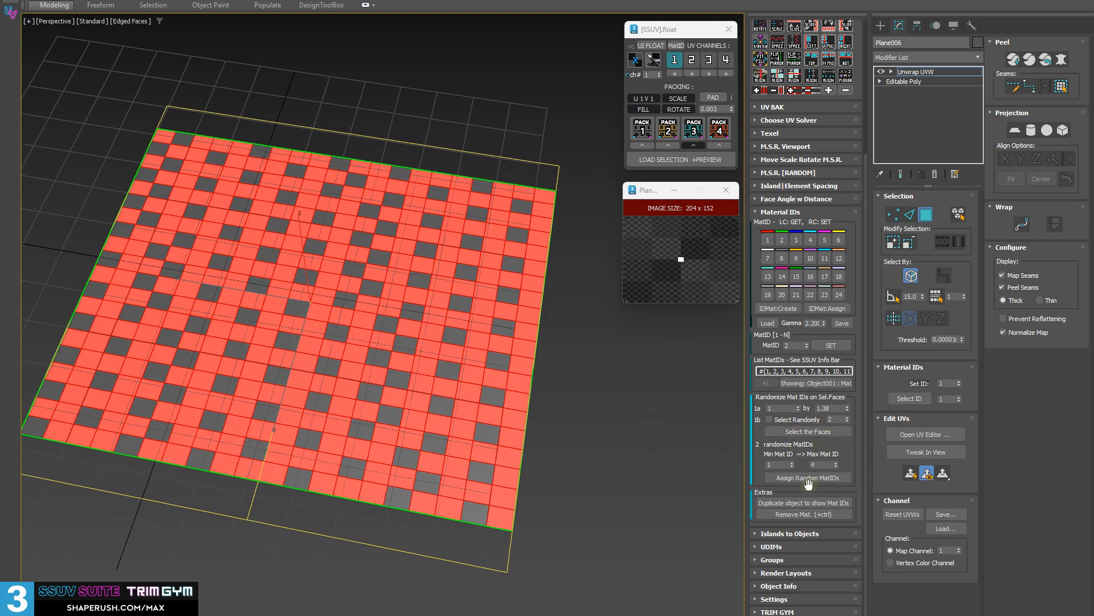
pyautogui.keyDown('alt'); pyautogui.moveTo(205, 314); pyautogui.dragTo(211, 285, button='middle'); pyautogui.keyUp('alt')
pyautogui.moveTo(458, 373); pyautogui.dragTo(491, 345, button='middle')
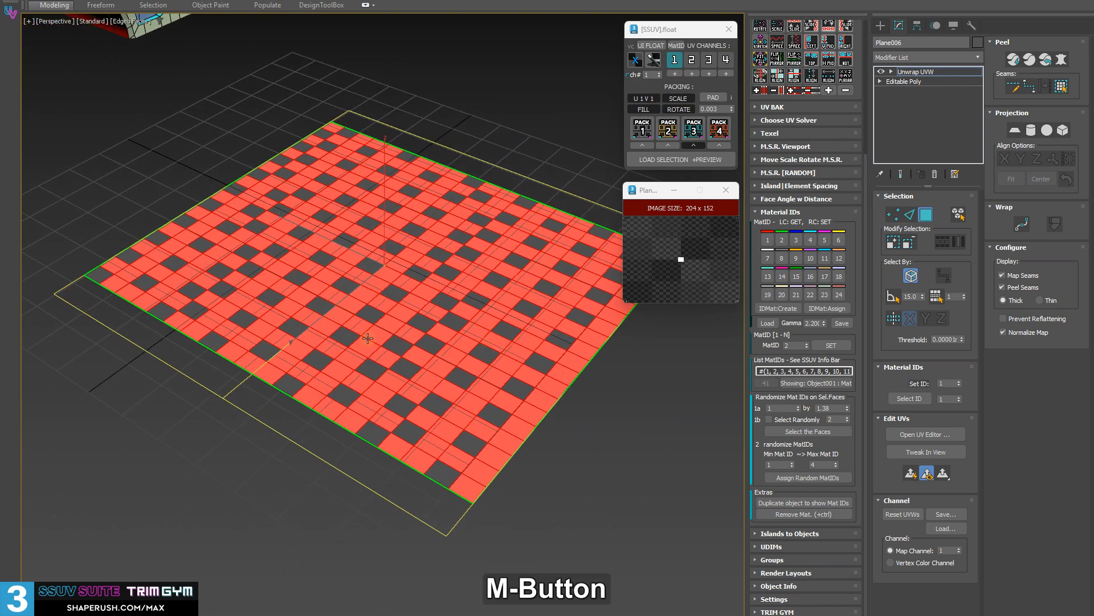
pyautogui.scroll(3, 368, 339)
pyautogui.keyDown('alt'); pyautogui.moveTo(369, 376); pyautogui.dragTo(364, 380, button='middle'); pyautogui.keyUp('alt')
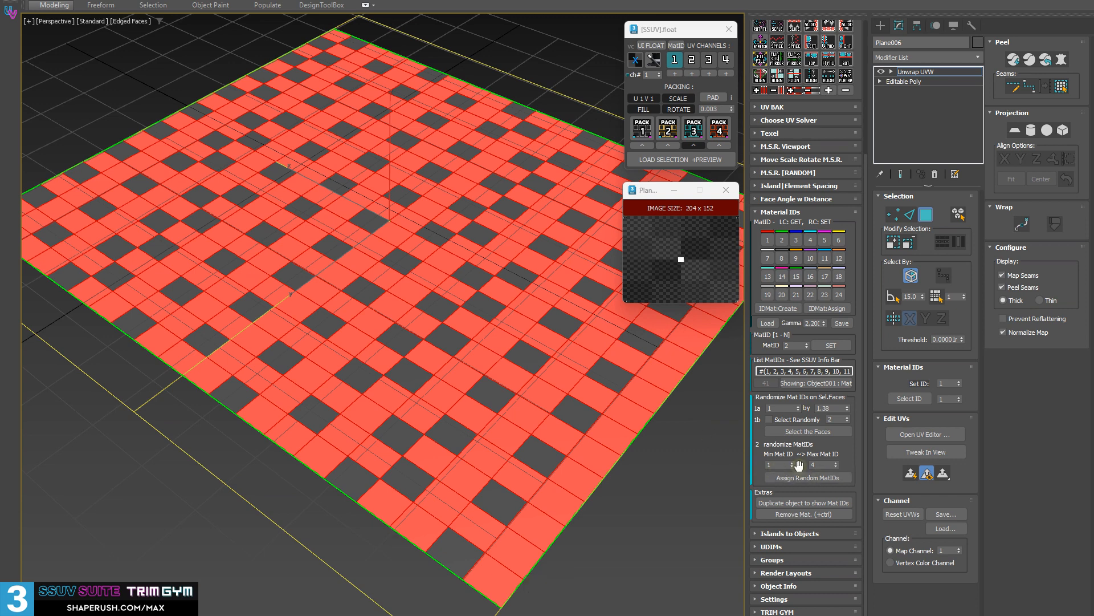
# Assign random material IDs from 1 to 8 to the selected faces, and clear the face selection.
pyautogui.click(836, 461)
pyautogui.click(837, 461)
pyautogui.click(837, 461)
pyautogui.click(837, 462)
pyautogui.click(824, 478)
pyautogui.keyDown('alt'); pyautogui.moveTo(448, 328); pyautogui.dragTo(575, 411, button='middle'); pyautogui.keyUp('alt')
pyautogui.click(556, 504)
pyautogui.keyDown('alt'); pyautogui.moveTo(557, 504); pyautogui.dragTo(326, 364, button='middle'); pyautogui.keyUp('alt')
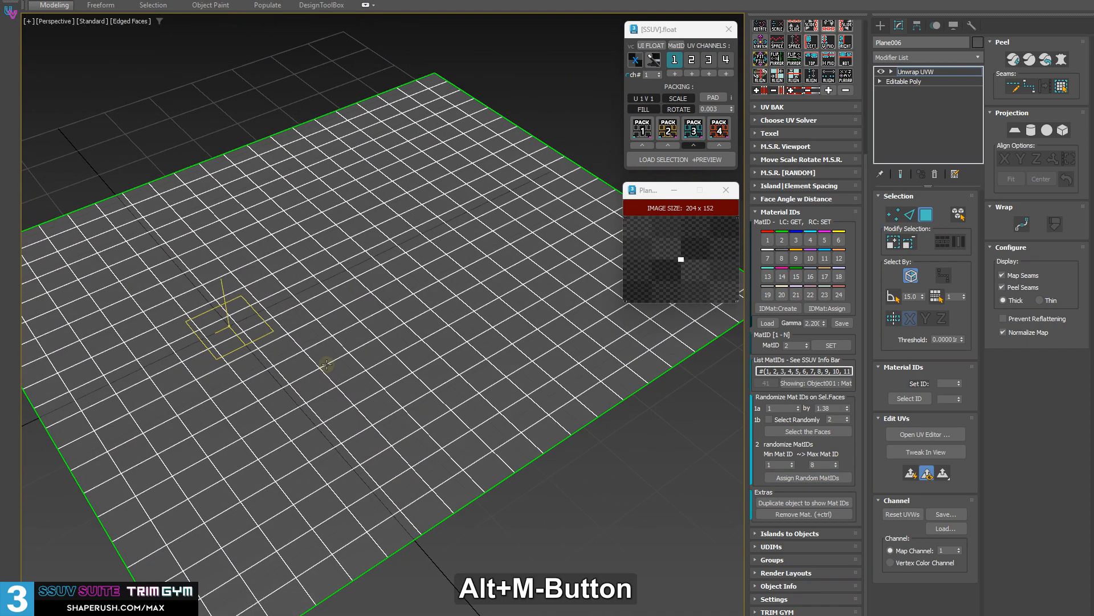
pyautogui.scroll(5, 783, 146)
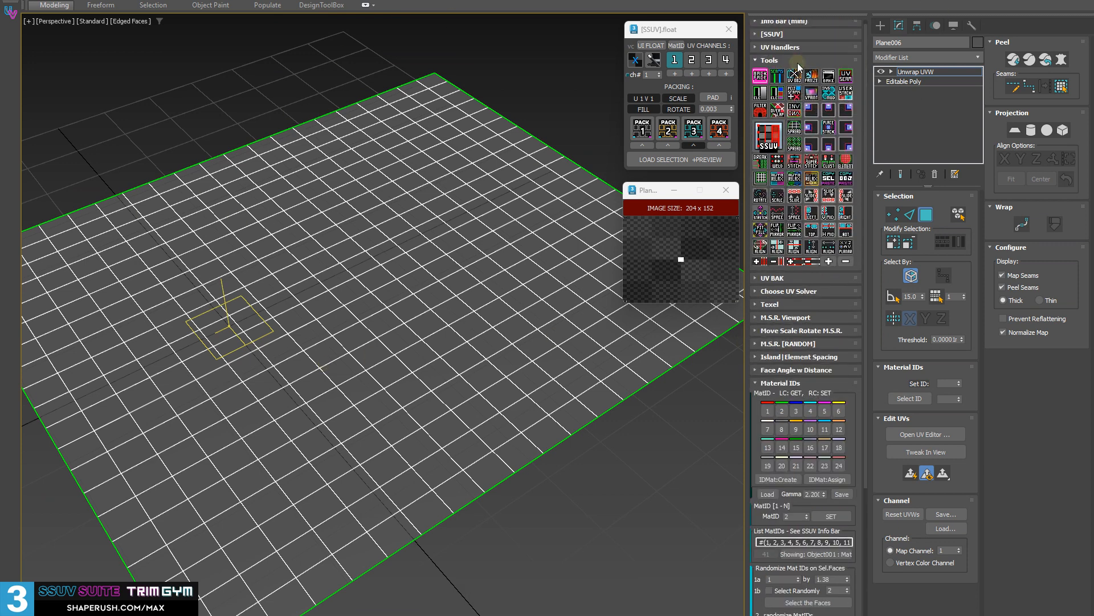
# Show the plane's material IDs as colours in the viewport and examine the randomised pattern.
pyautogui.click(676, 47)
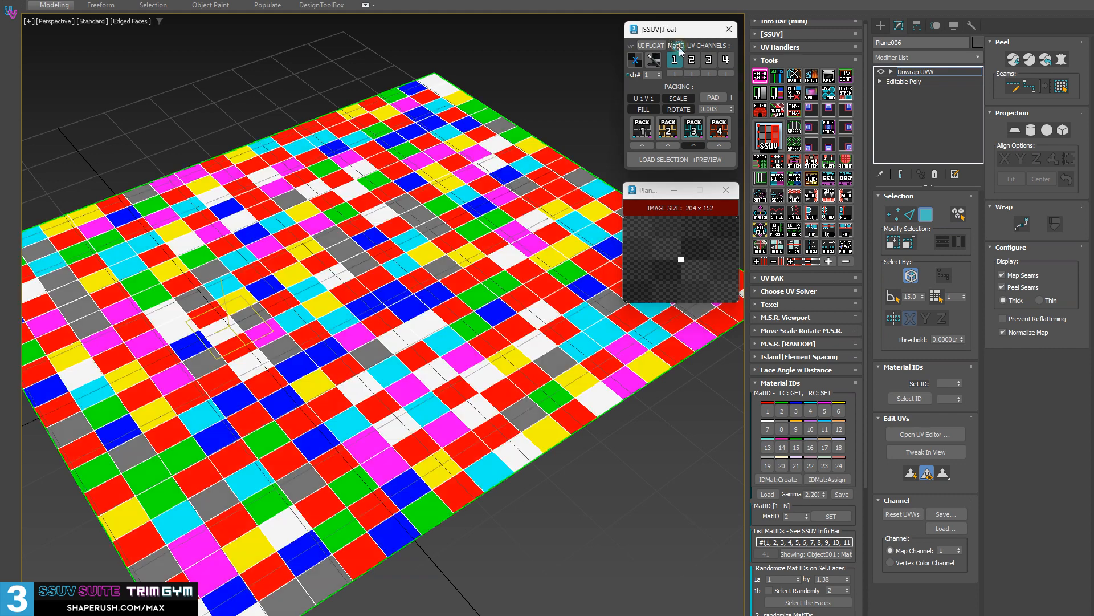
pyautogui.keyDown('alt'); pyautogui.moveTo(429, 149); pyautogui.dragTo(326, 198, button='middle'); pyautogui.keyUp('alt')
pyautogui.scroll(-3, 785, 382)
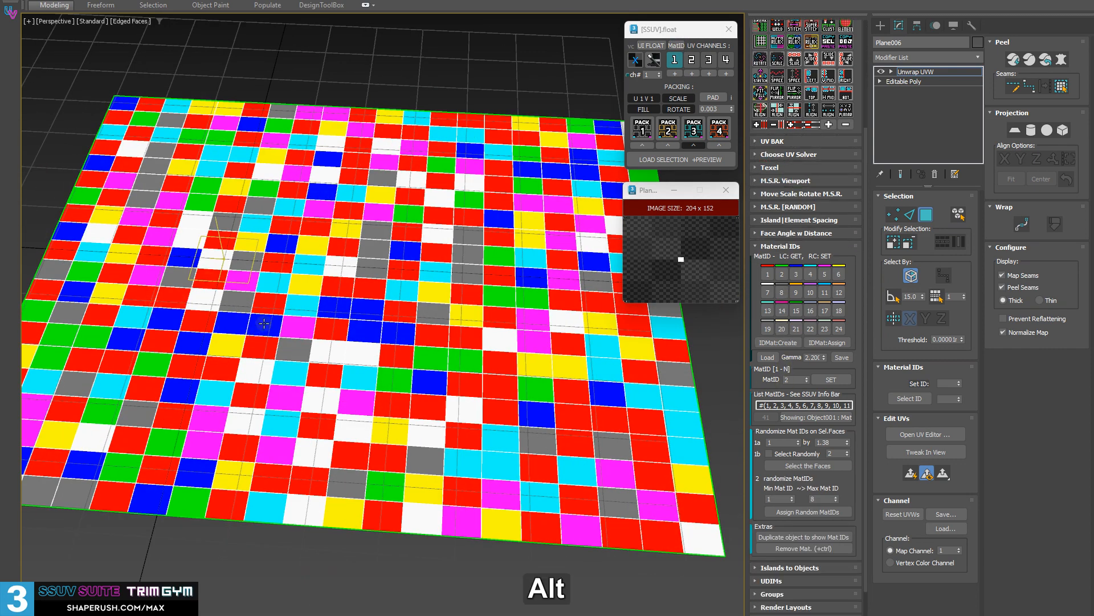
pyautogui.keyDown('alt'); pyautogui.moveTo(273, 252); pyautogui.dragTo(225, 320, button='middle'); pyautogui.keyUp('alt')
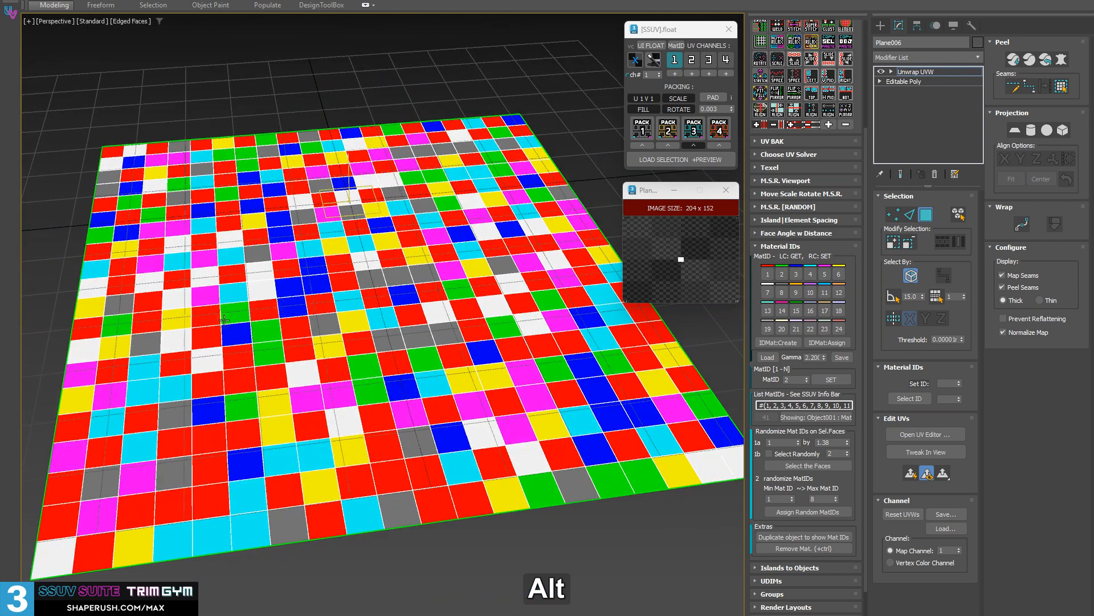
pyautogui.keyDown('alt'); pyautogui.moveTo(193, 407); pyautogui.dragTo(540, 543, button='middle'); pyautogui.keyUp('alt')
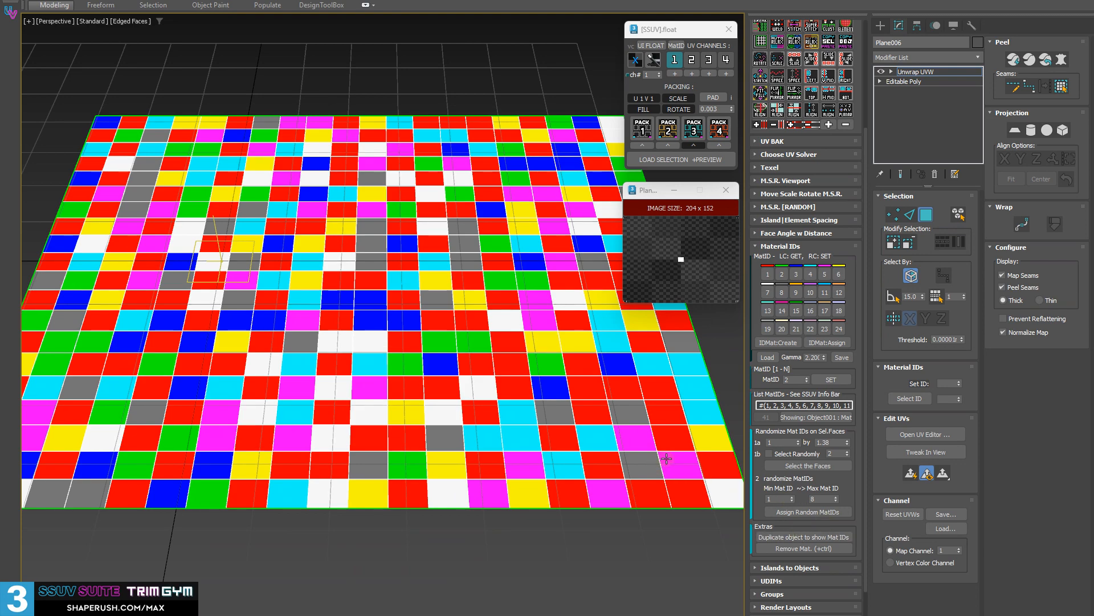
pyautogui.keyDown('alt'); pyautogui.moveTo(551, 383); pyautogui.dragTo(543, 402, button='middle'); pyautogui.keyUp('alt')
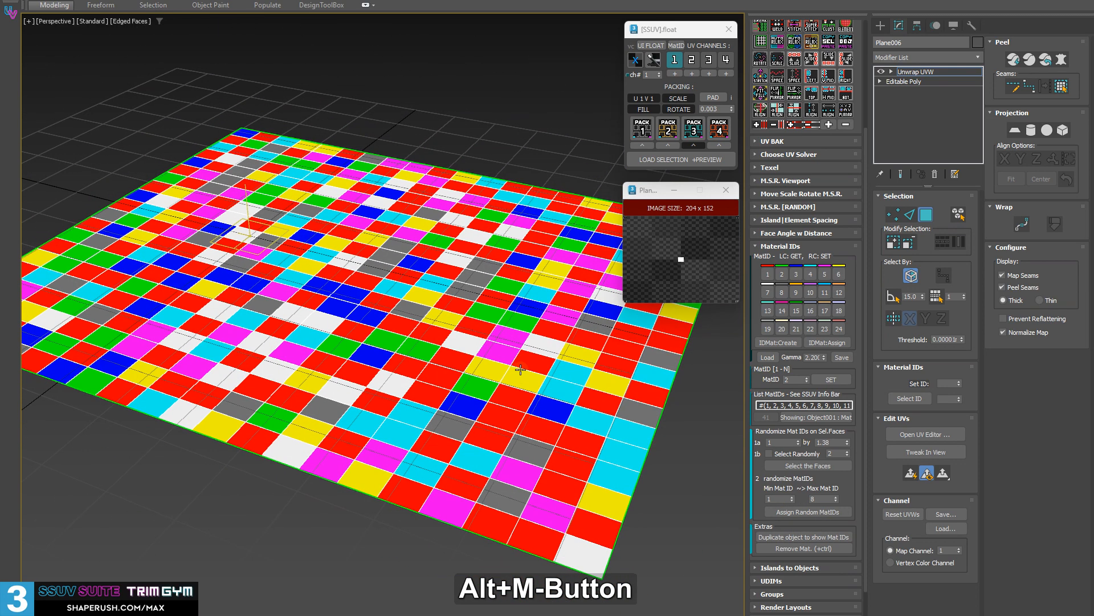
# Reset all of the plane's faces to material ID 1 using a random range of 1 to 1, and clear the selection.
pyautogui.hotkey('ctrl', 'a')
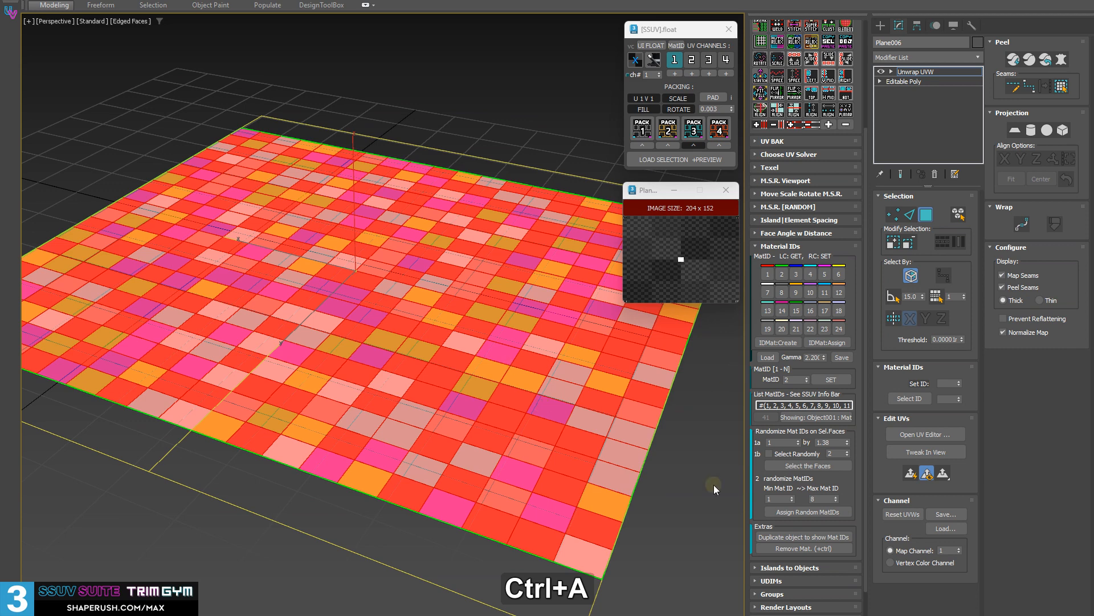
pyautogui.rightClick(835, 499)
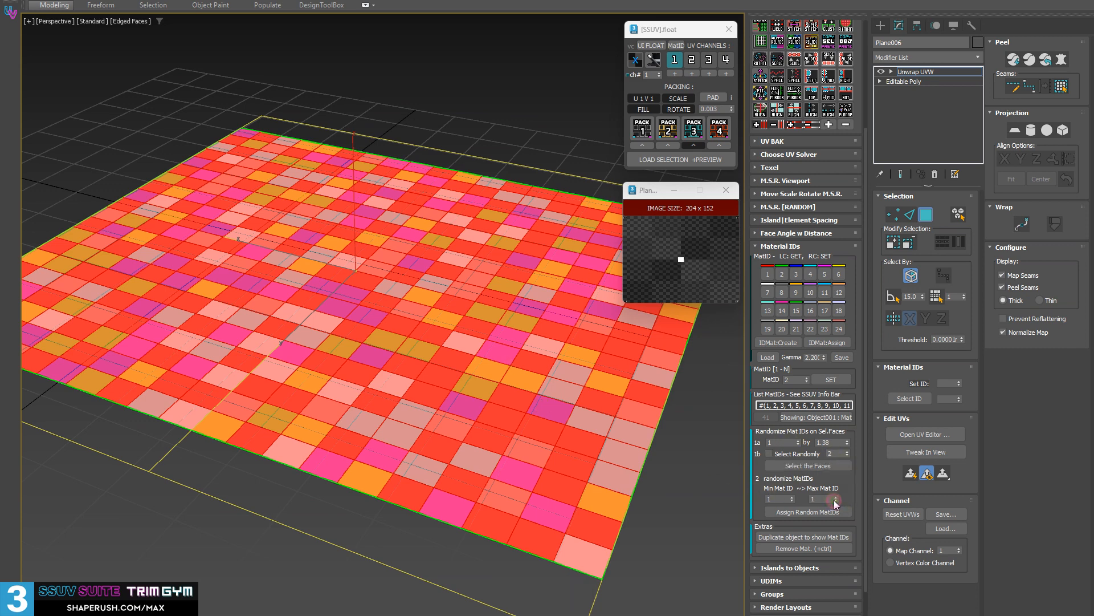
pyautogui.click(804, 512)
pyautogui.click(668, 501)
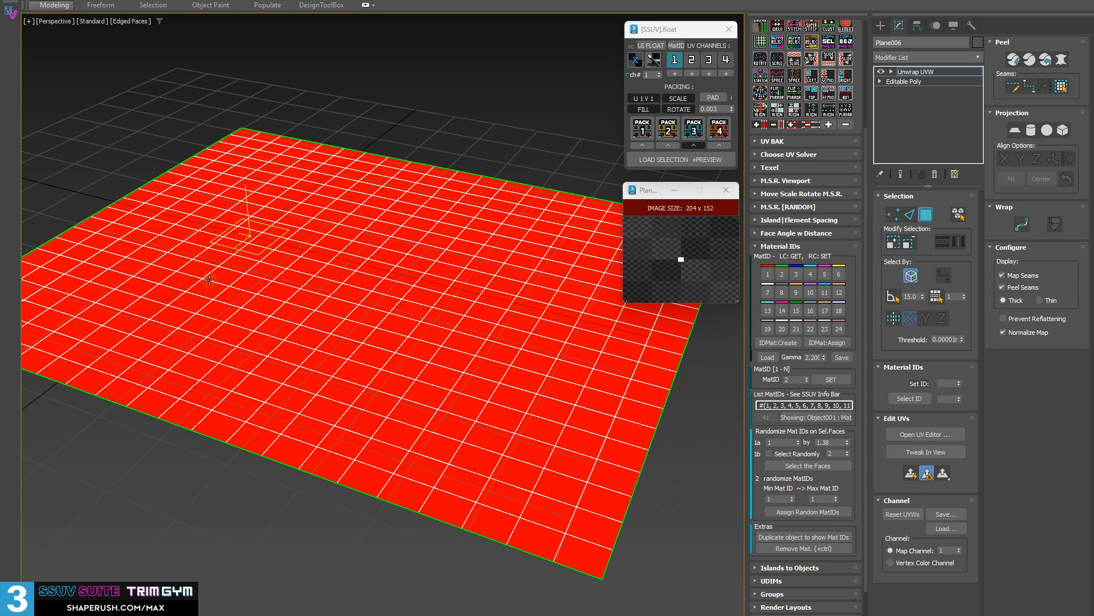
# Set the random material ID range to a minimum of 2 and a maximum of 9.
pyautogui.click(805, 511)
pyautogui.moveTo(836, 499); pyautogui.dragTo(835, 493)
pyautogui.click(792, 496)
pyautogui.keyDown('alt'); pyautogui.moveTo(297, 390); pyautogui.dragTo(371, 395, button='middle'); pyautogui.keyUp('alt')
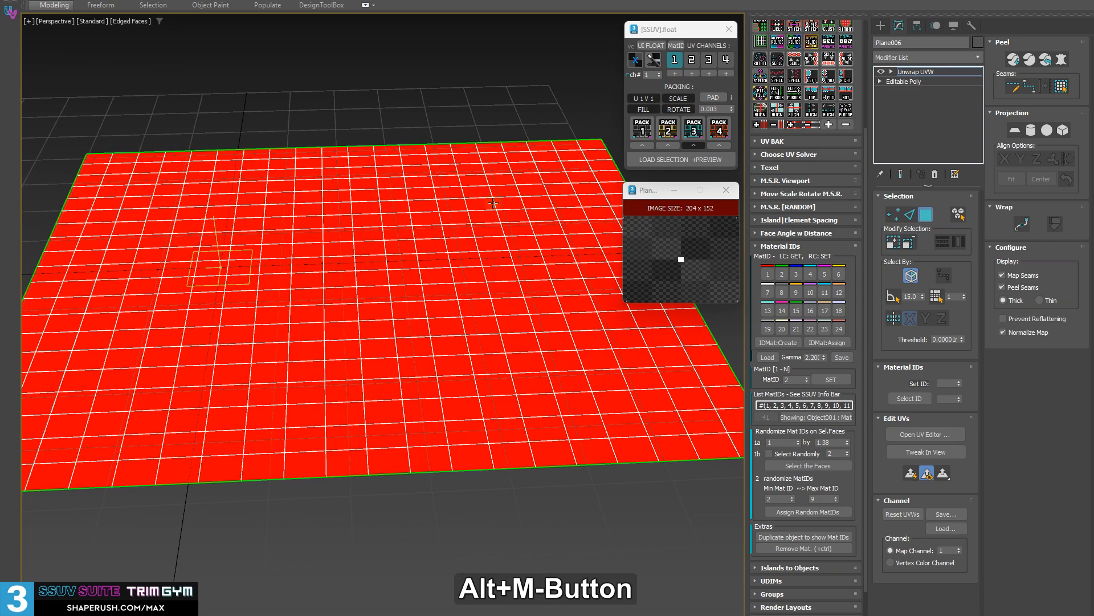
pyautogui.keyDown('alt'); pyautogui.moveTo(326, 354); pyautogui.dragTo(457, 332, button='middle'); pyautogui.keyUp('alt')
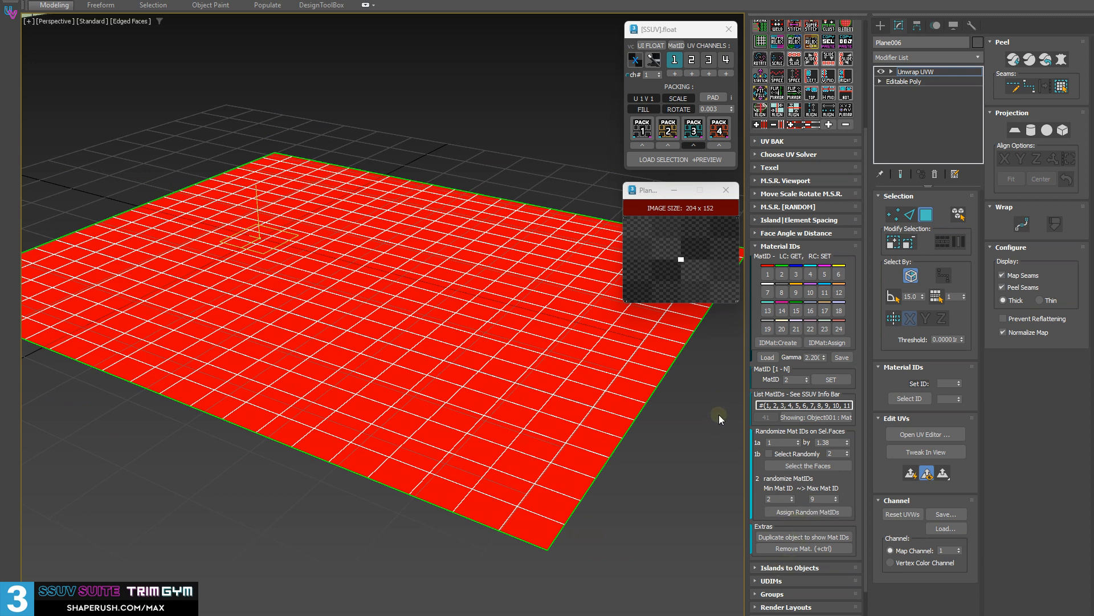
# Select the plane's faces by interval starting at 1 with a step value of 1.2.
pyautogui.click(790, 463)
pyautogui.moveTo(846, 443); pyautogui.dragTo(847, 453)
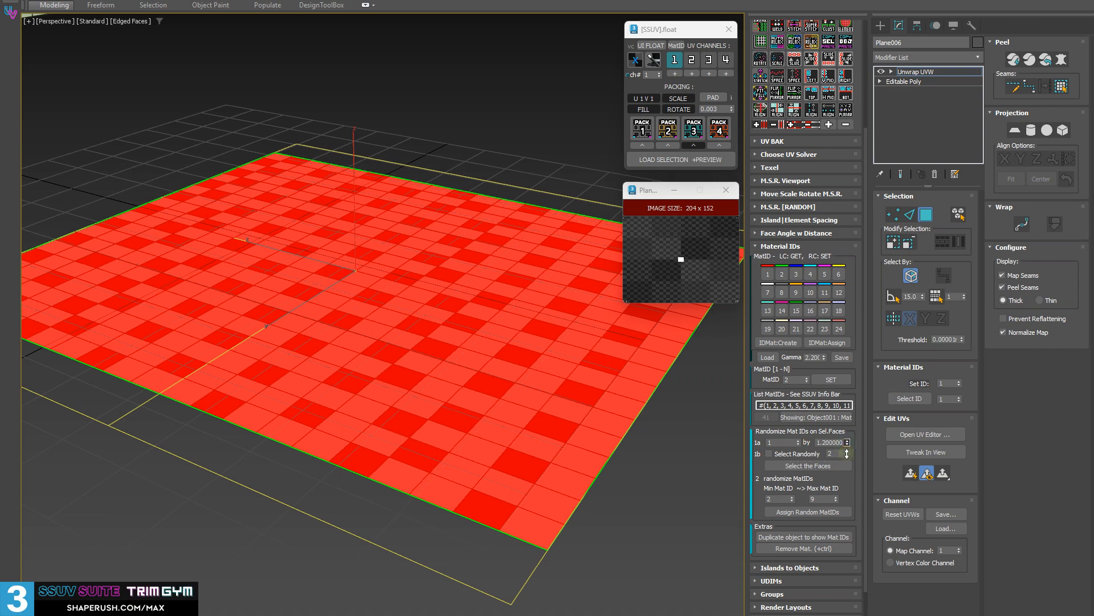
pyautogui.click(820, 467)
# Assign random material IDs from 2 to 9 to the selected faces, and clear the face selection.
pyautogui.keyDown('alt'); pyautogui.moveTo(468, 296); pyautogui.dragTo(424, 368, button='middle'); pyautogui.keyUp('alt')
pyautogui.click(823, 515)
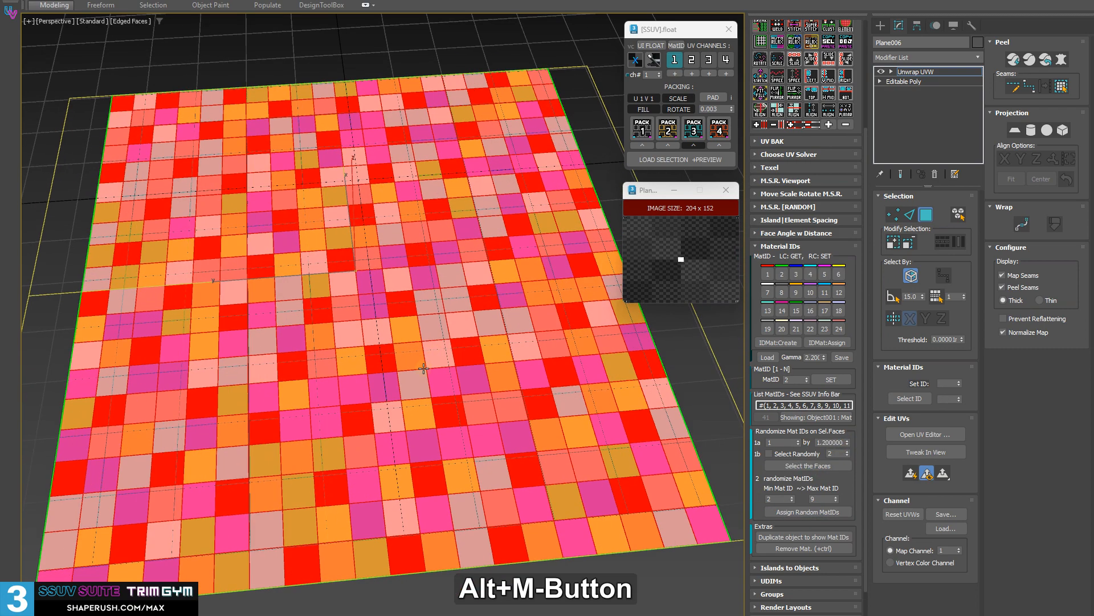
pyautogui.click(727, 420)
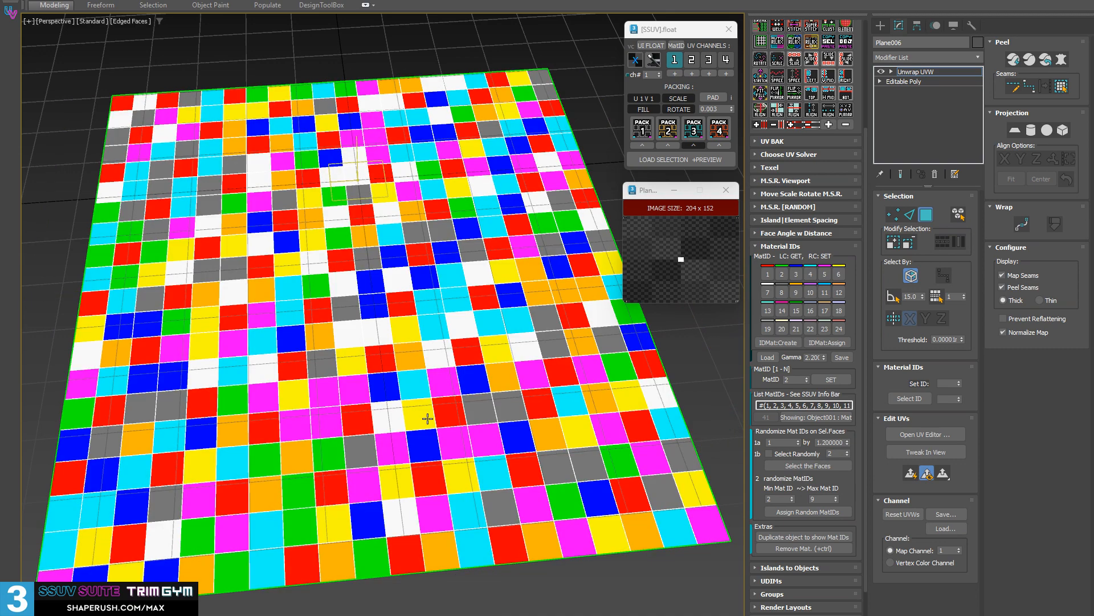
pyautogui.keyDown('alt'); pyautogui.moveTo(427, 419); pyautogui.dragTo(483, 395, button='middle'); pyautogui.keyUp('alt')
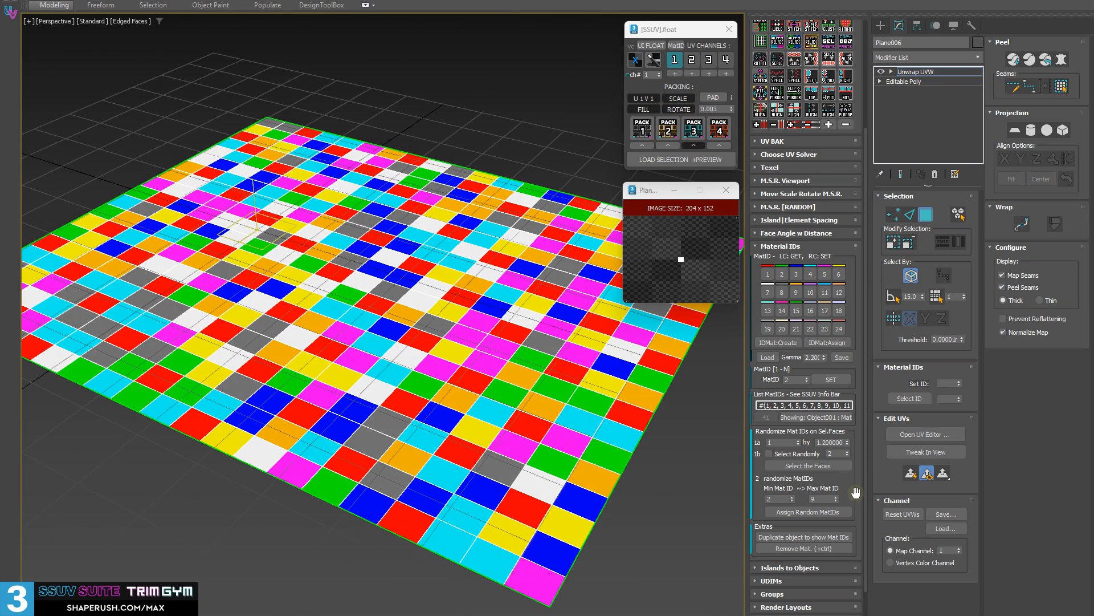
# Turn off the plane's material ID colour display and leave face selection so the whole object is selected.
pyautogui.scroll(-2, 798, 514)
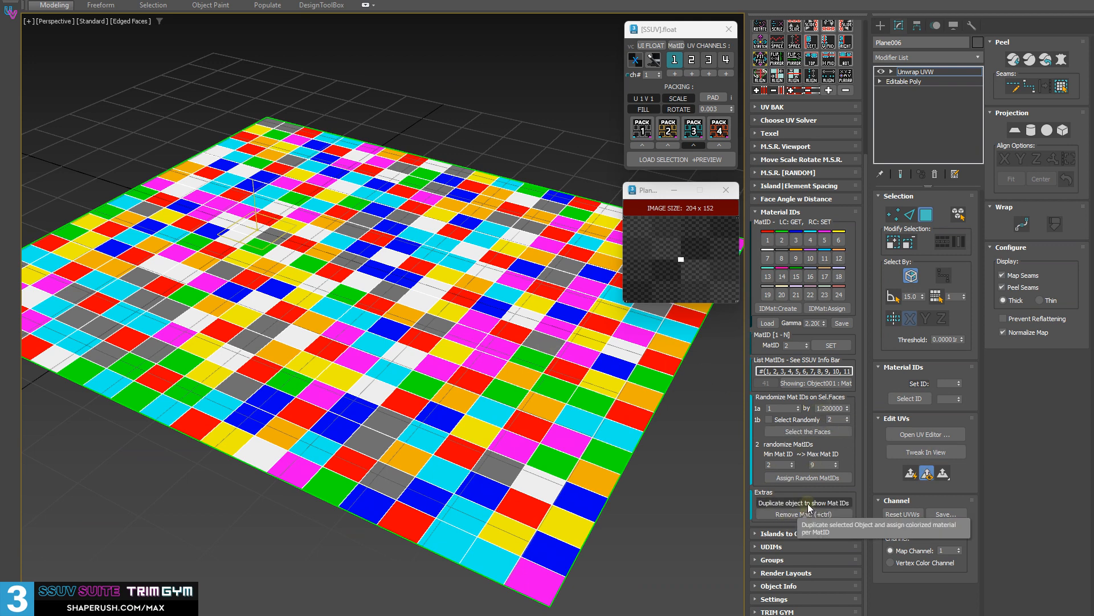
pyautogui.scroll(-3, 408, 360)
pyautogui.keyDown('alt'); pyautogui.moveTo(408, 359); pyautogui.dragTo(365, 372, button='middle'); pyautogui.keyUp('alt')
pyautogui.moveTo(201, 326); pyautogui.dragTo(613, 259, button='middle')
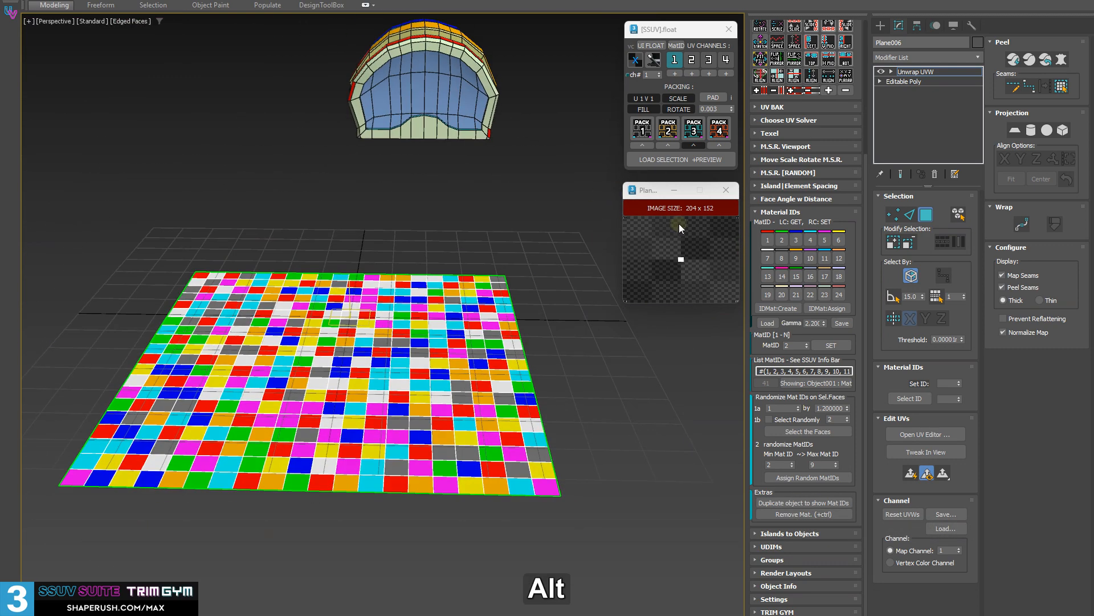
pyautogui.keyDown('shift'); pyautogui.click(673, 45); pyautogui.keyUp('shift')
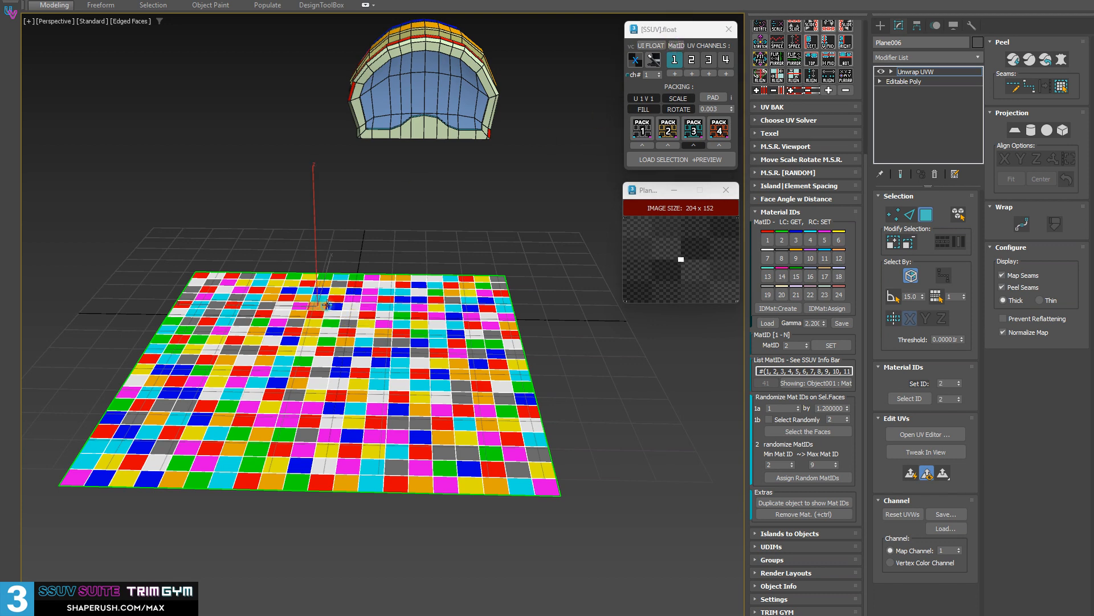
pyautogui.click(673, 46)
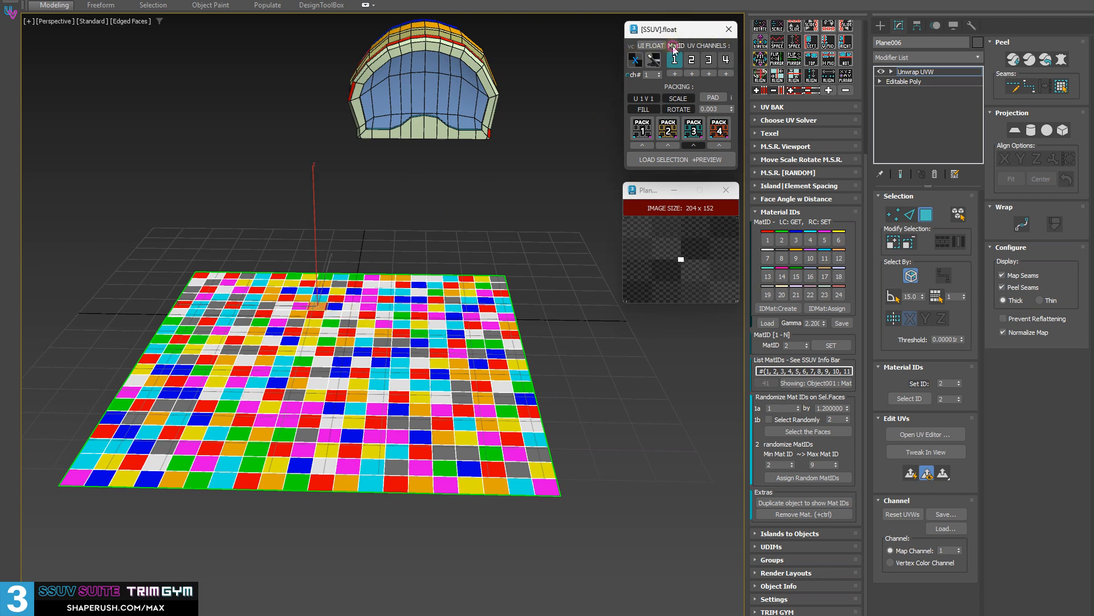
pyautogui.keyDown('alt'); pyautogui.moveTo(472, 305); pyautogui.dragTo(469, 305, button='middle'); pyautogui.keyUp('alt')
pyautogui.keyDown('alt'); pyautogui.moveTo(354, 366); pyautogui.dragTo(389, 360, button='middle'); pyautogui.keyUp('alt')
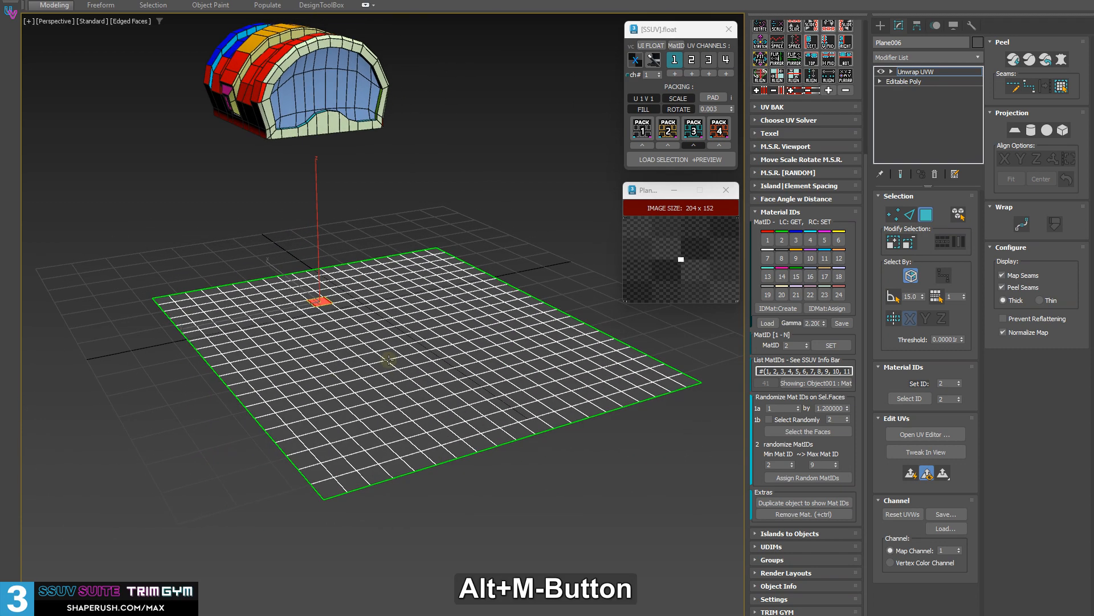
pyautogui.hotkey('shift', 'd')
pyautogui.keyDown('alt'); pyautogui.moveTo(472, 446); pyautogui.dragTo(670, 235, button='middle'); pyautogui.keyUp('alt')
pyautogui.click(681, 244)
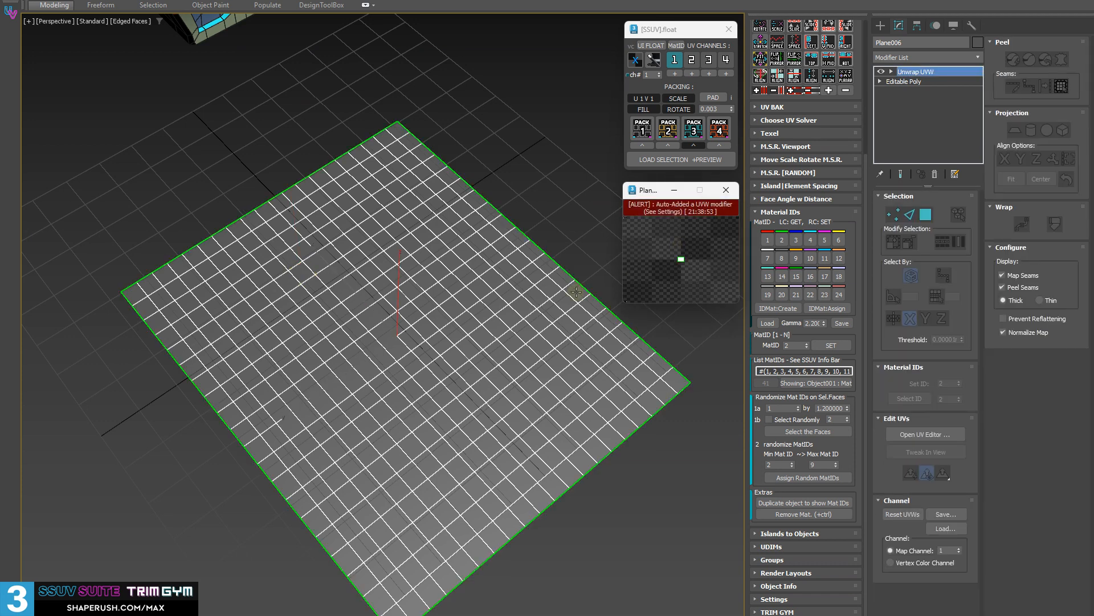
pyautogui.moveTo(459, 364); pyautogui.dragTo(399, 211, button='middle')
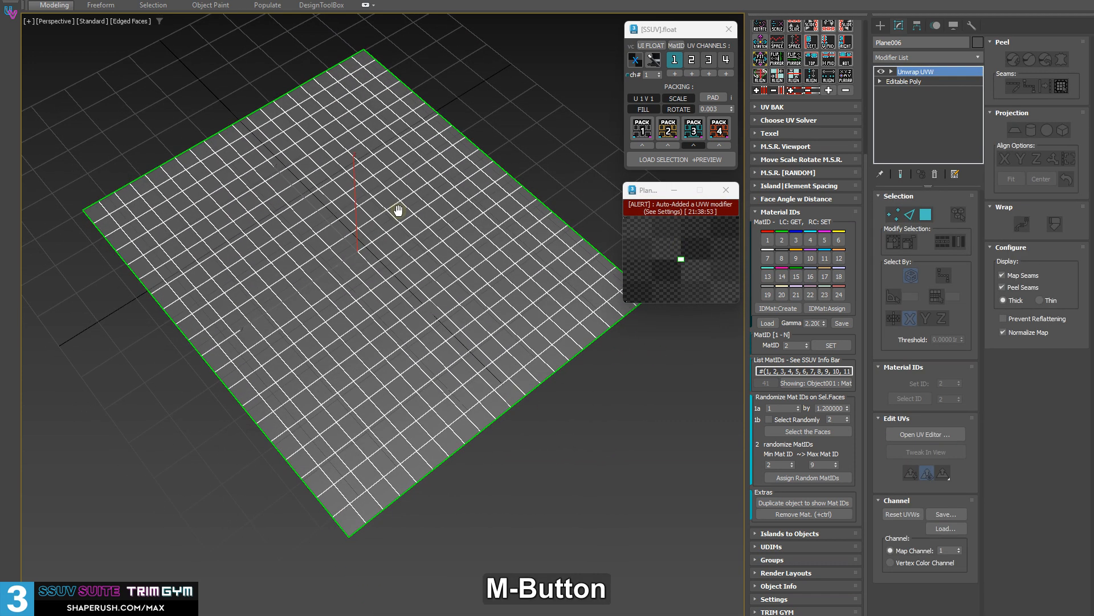
# Duplicate the plane with a colourised material per material ID, and move the coloured copy to the opposite side of the original.
pyautogui.click(791, 506)
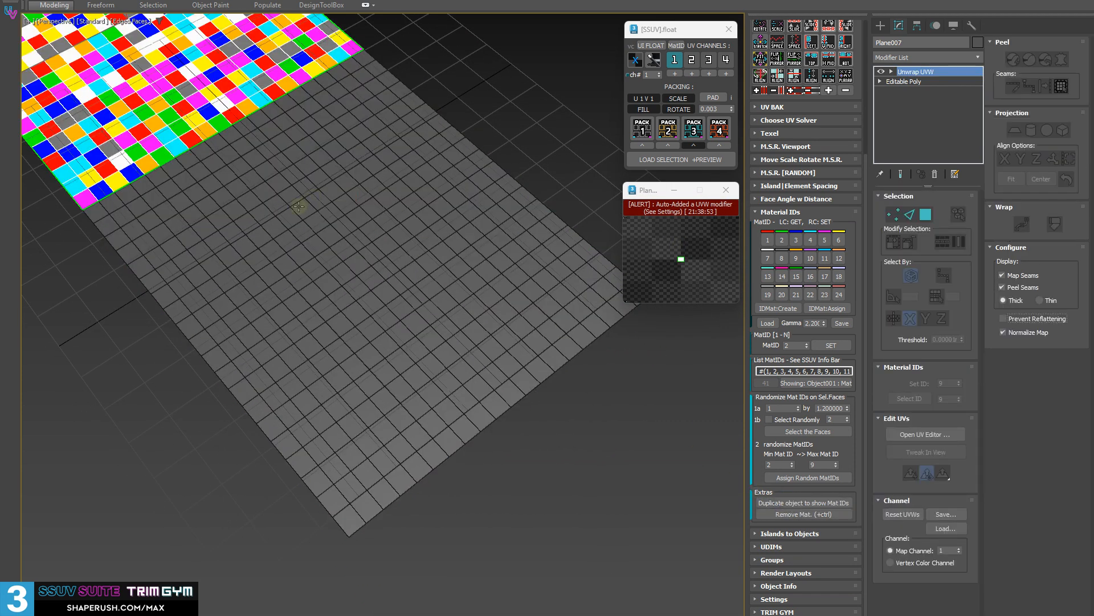
pyautogui.keyDown('alt'); pyautogui.moveTo(295, 202); pyautogui.dragTo(210, 335, button='middle'); pyautogui.keyUp('alt')
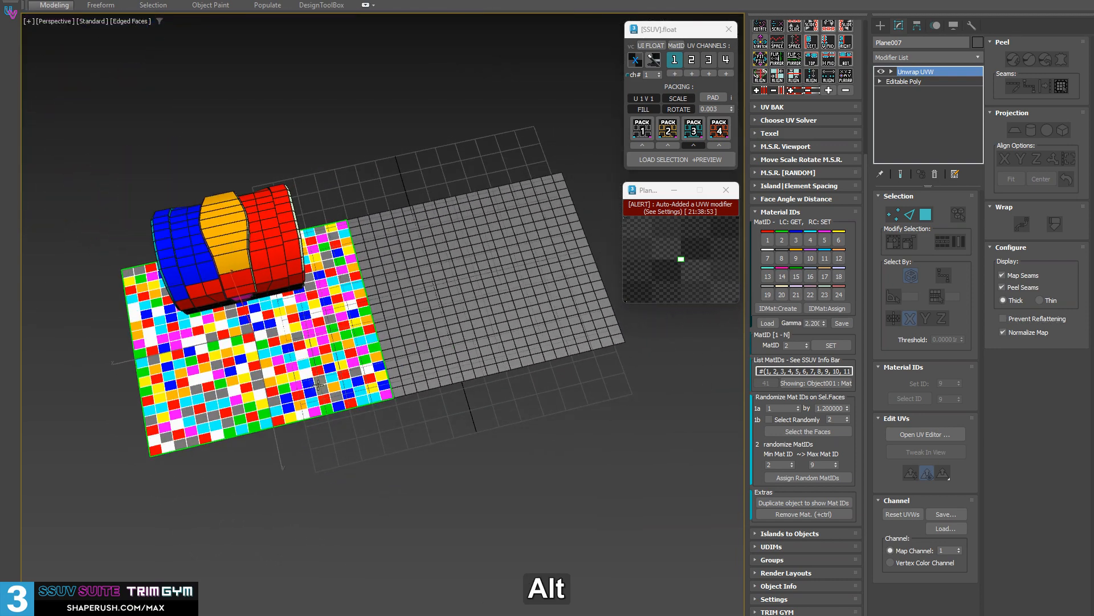
pyautogui.press('w')
pyautogui.moveTo(219, 376); pyautogui.dragTo(539, 415)
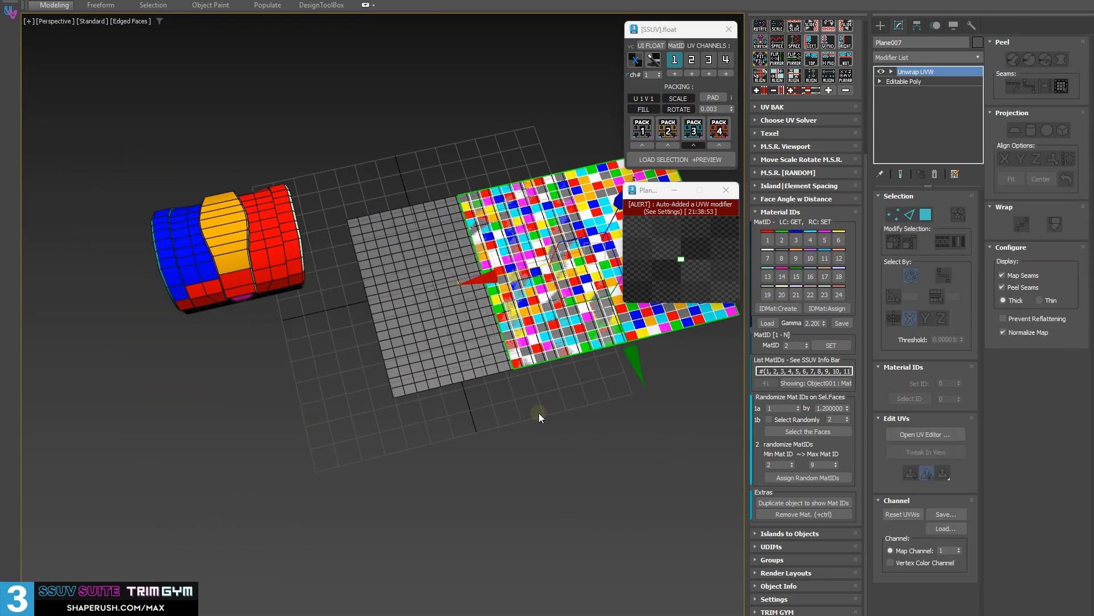
pyautogui.hotkey('ctrl', 'z')
pyautogui.keyDown('alt'); pyautogui.moveTo(552, 342); pyautogui.dragTo(472, 404, button='middle'); pyautogui.keyUp('alt')
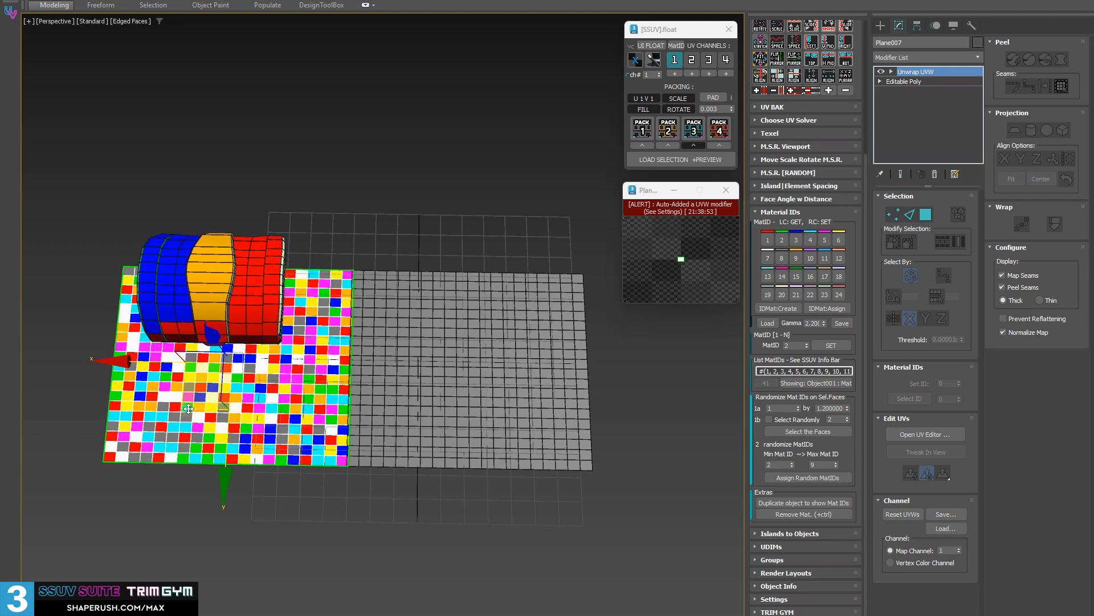
pyautogui.moveTo(188, 394); pyautogui.dragTo(392, 159)
pyautogui.keyDown('alt'); pyautogui.moveTo(391, 159); pyautogui.dragTo(286, 375, button='middle'); pyautogui.keyUp('alt')
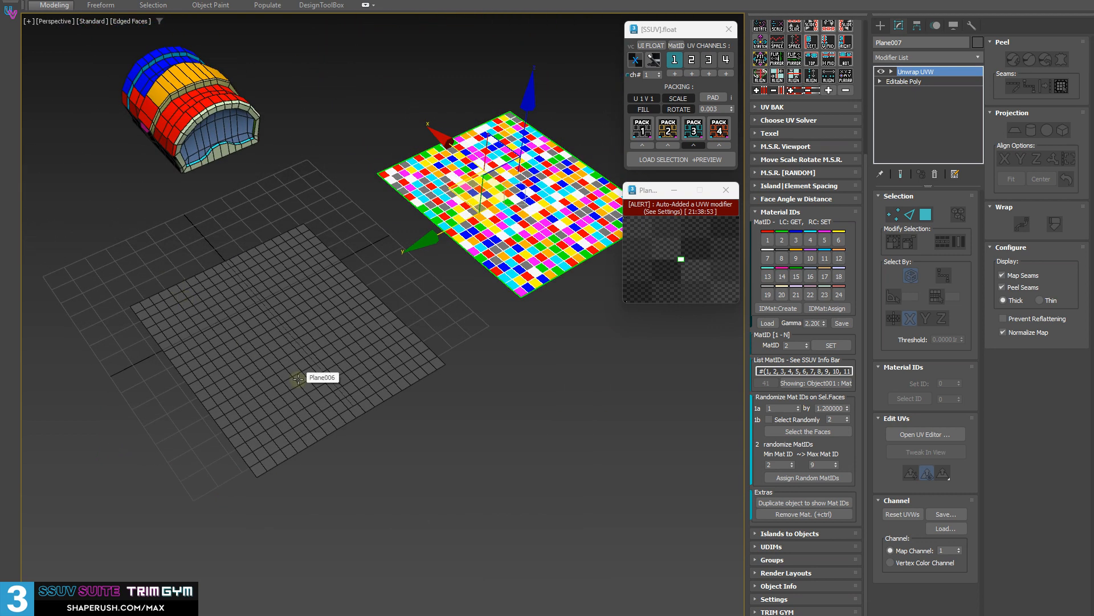
# Delete the coloured copy of the plane.
pyautogui.click(542, 366)
pyautogui.moveTo(541, 327); pyautogui.dragTo(462, 229)
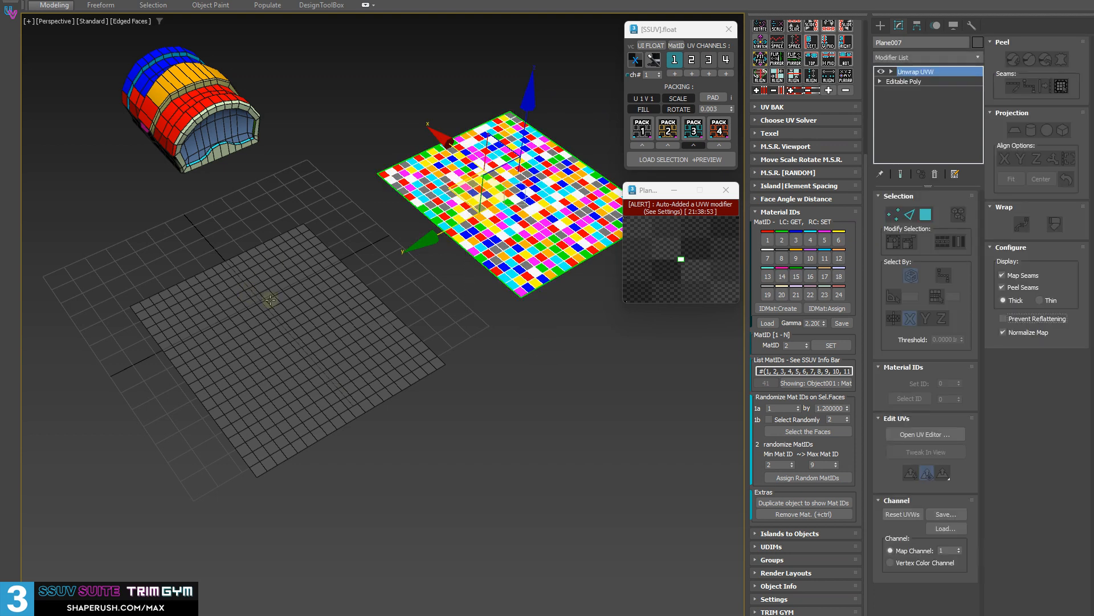
pyautogui.press('Delete')
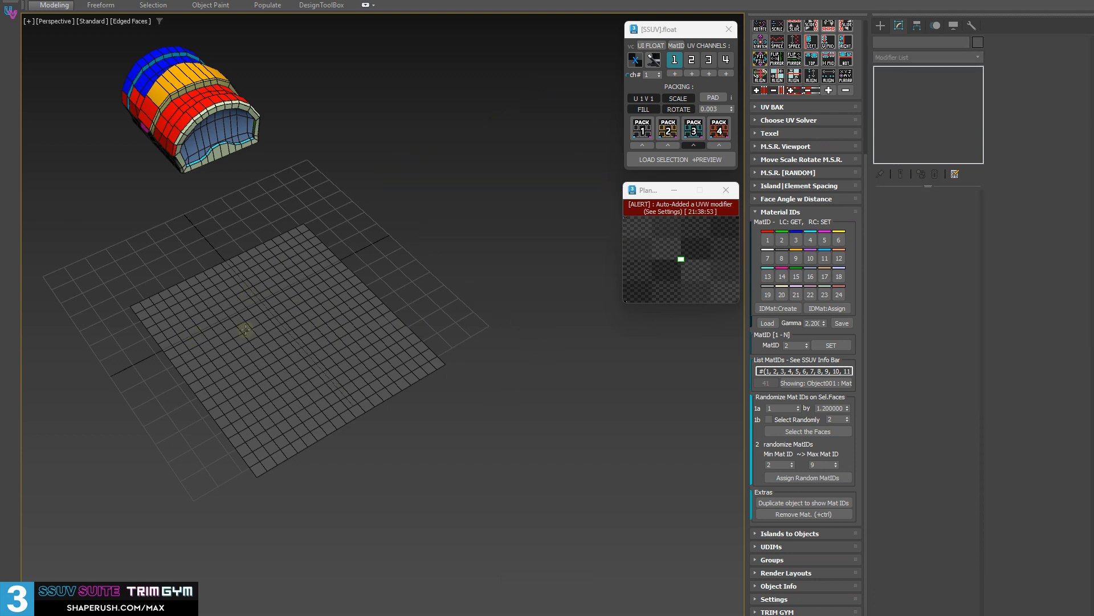
# Select the original plane and duplicate it again with colourised material IDs.
pyautogui.keyDown('alt'); pyautogui.moveTo(342, 472); pyautogui.dragTo(414, 297, button='middle'); pyautogui.keyUp('alt')
pyautogui.click(415, 296)
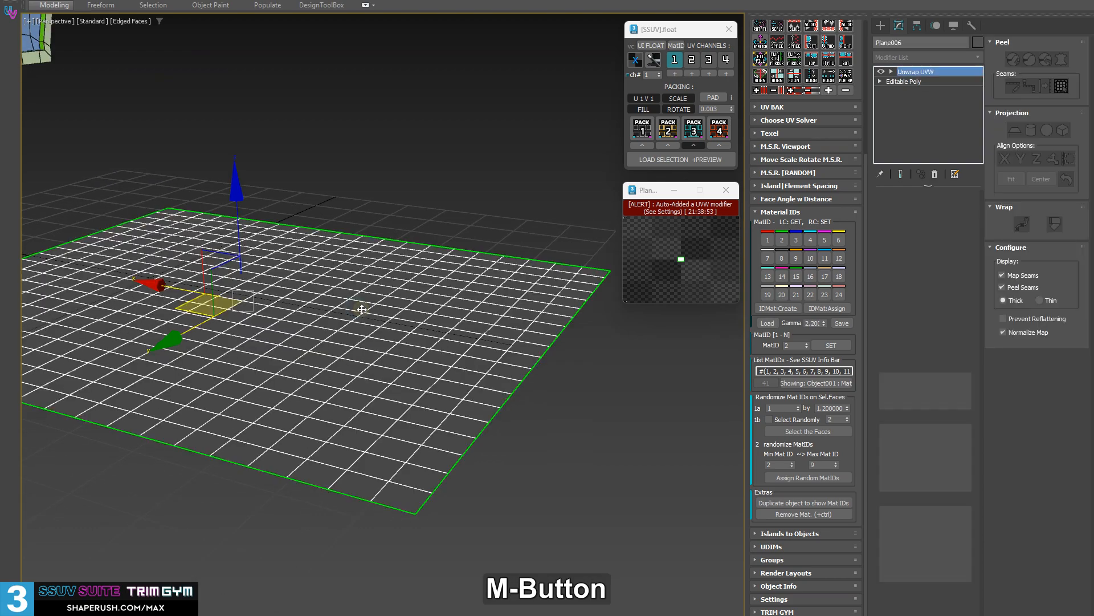
pyautogui.click(800, 503)
pyautogui.moveTo(159, 242); pyautogui.dragTo(420, 288, button='middle')
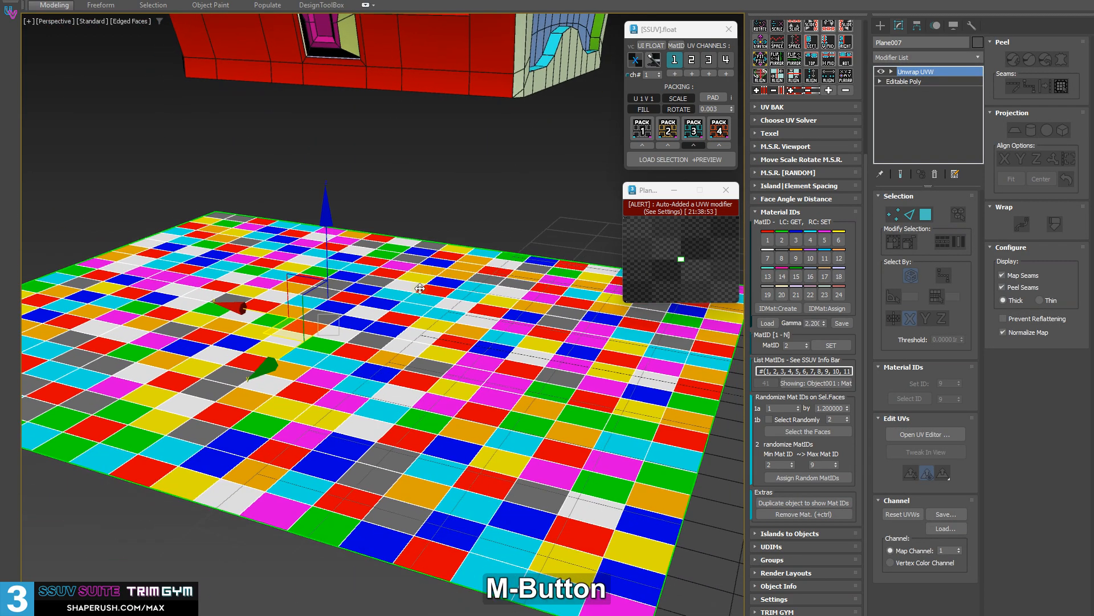
# Remove the colourised material from the duplicated plane and deselect it.
pyautogui.keyDown('ctrl'); pyautogui.click(804, 517); pyautogui.keyUp('ctrl')
pyautogui.scroll(-6, 238, 310)
pyautogui.keyDown('alt'); pyautogui.moveTo(238, 311); pyautogui.dragTo(373, 220, button='middle'); pyautogui.keyUp('alt')
pyautogui.click(374, 220)
pyautogui.scroll(6, 286, 343)
pyautogui.keyDown('alt'); pyautogui.moveTo(286, 344); pyautogui.dragTo(345, 435, button='middle'); pyautogui.keyUp('alt')
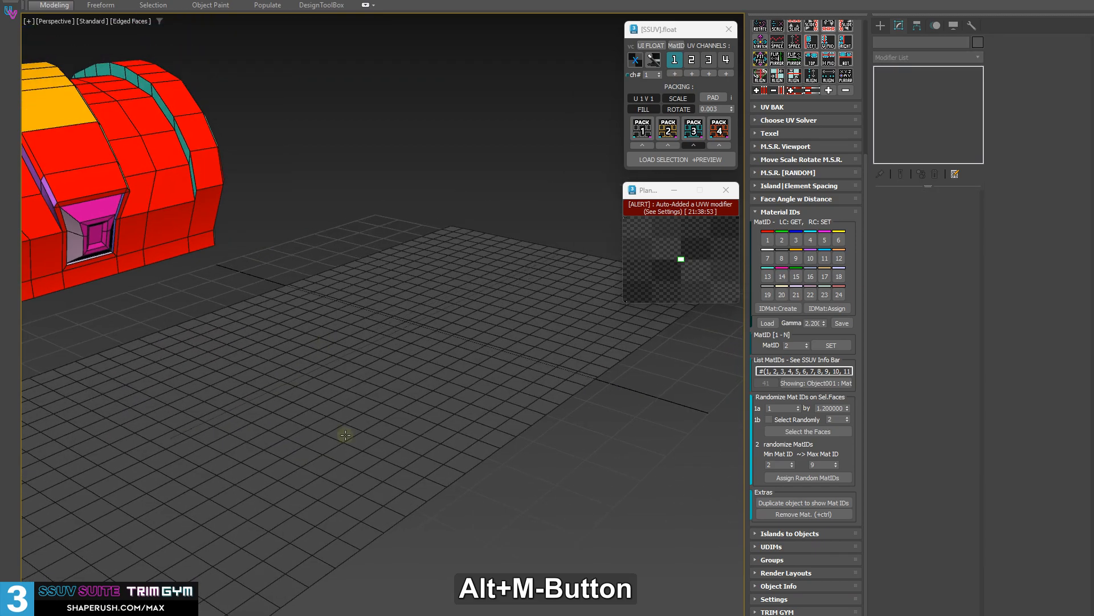
pyautogui.scroll(3, 346, 435)
# Select the uncoloured duplicate and make another copy of it that shows its material IDs in colour.
pyautogui.click(300, 471)
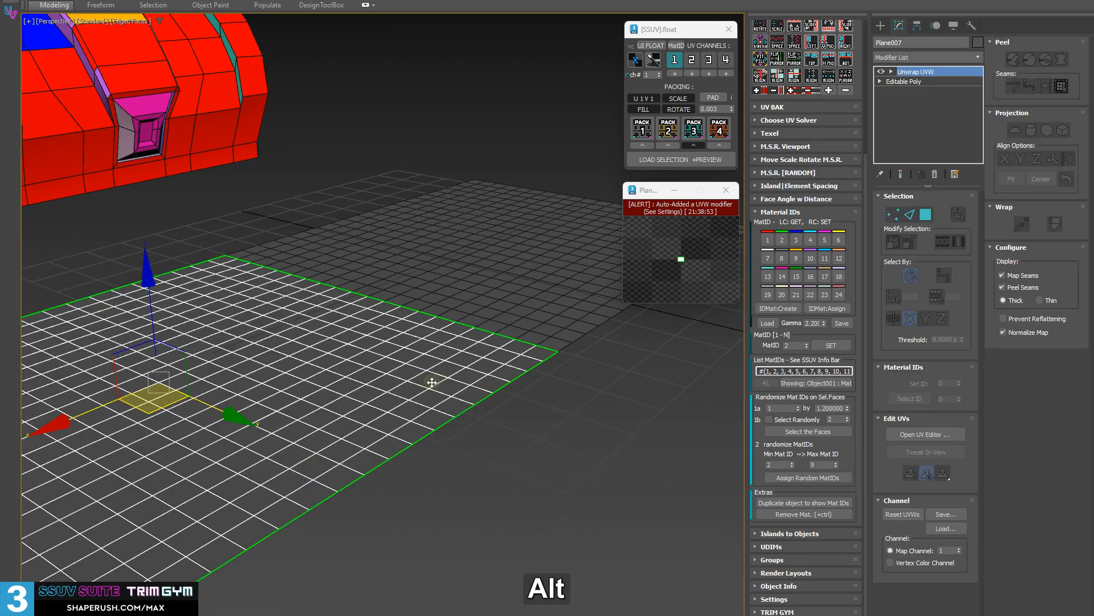
pyautogui.keyDown('alt'); pyautogui.moveTo(432, 383); pyautogui.dragTo(232, 428, button='middle'); pyautogui.keyUp('alt')
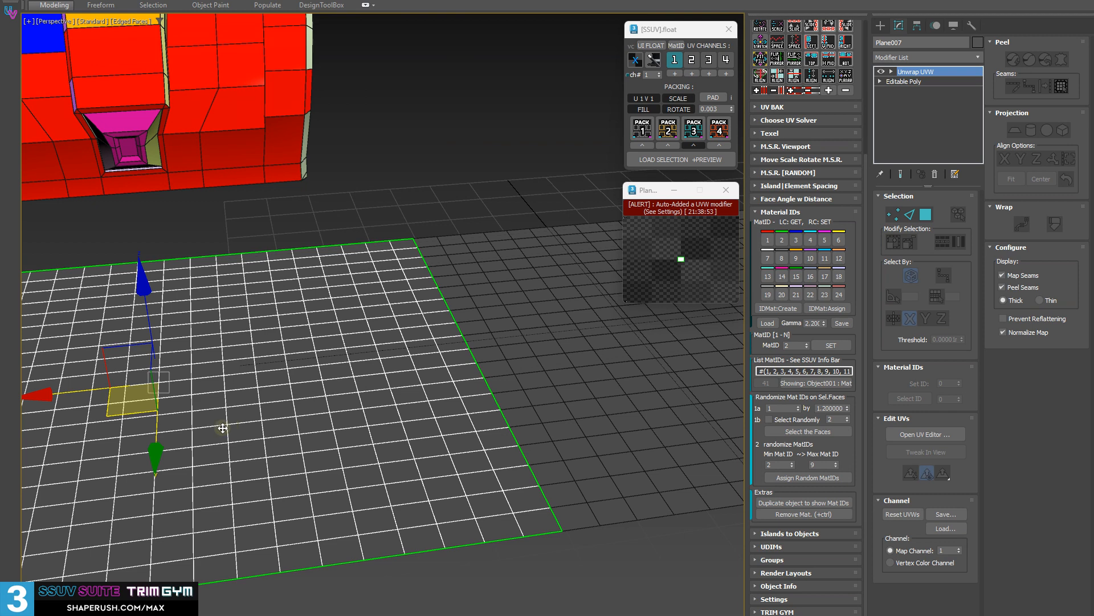
pyautogui.click(804, 503)
pyautogui.keyDown('alt'); pyautogui.moveTo(363, 385); pyautogui.dragTo(166, 487, button='middle'); pyautogui.keyUp('alt')
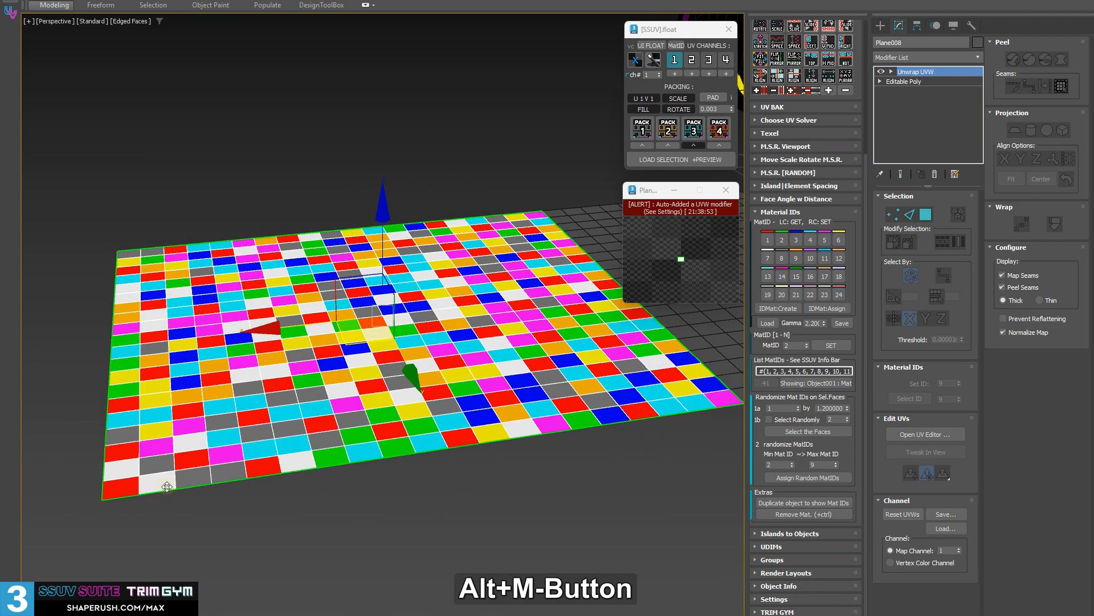
# Remove the colourised material from the newest copy and clear the object selection.
pyautogui.keyDown('ctrl'); pyautogui.click(821, 514); pyautogui.keyUp('ctrl')
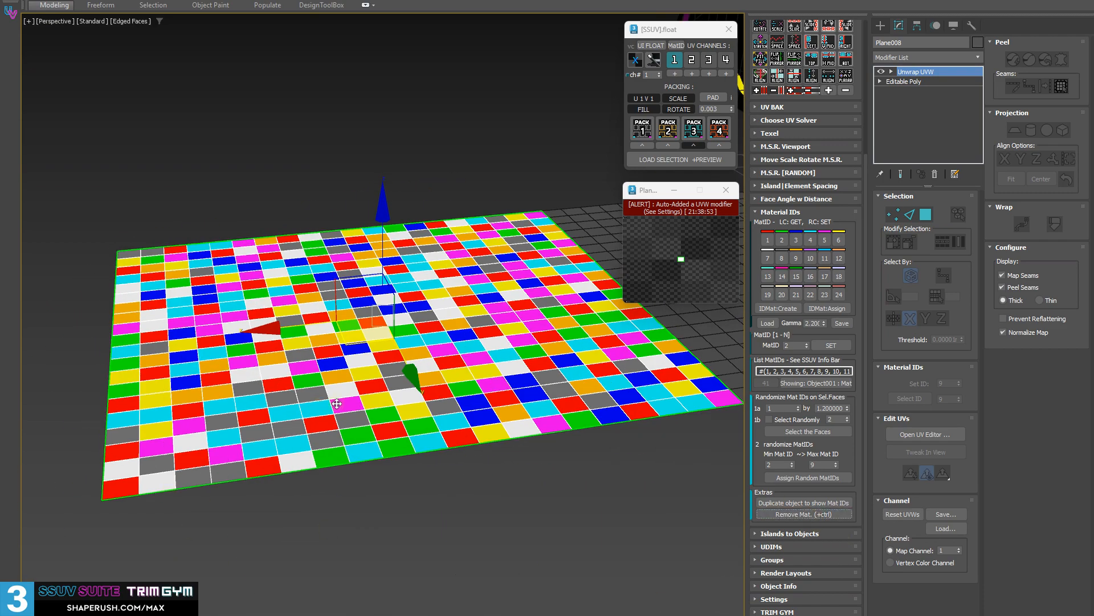
pyautogui.moveTo(407, 393); pyautogui.dragTo(401, 405, button='middle')
pyautogui.keyDown('alt'); pyautogui.moveTo(478, 424); pyautogui.dragTo(151, 520, button='middle'); pyautogui.keyUp('alt')
pyautogui.click(154, 528)
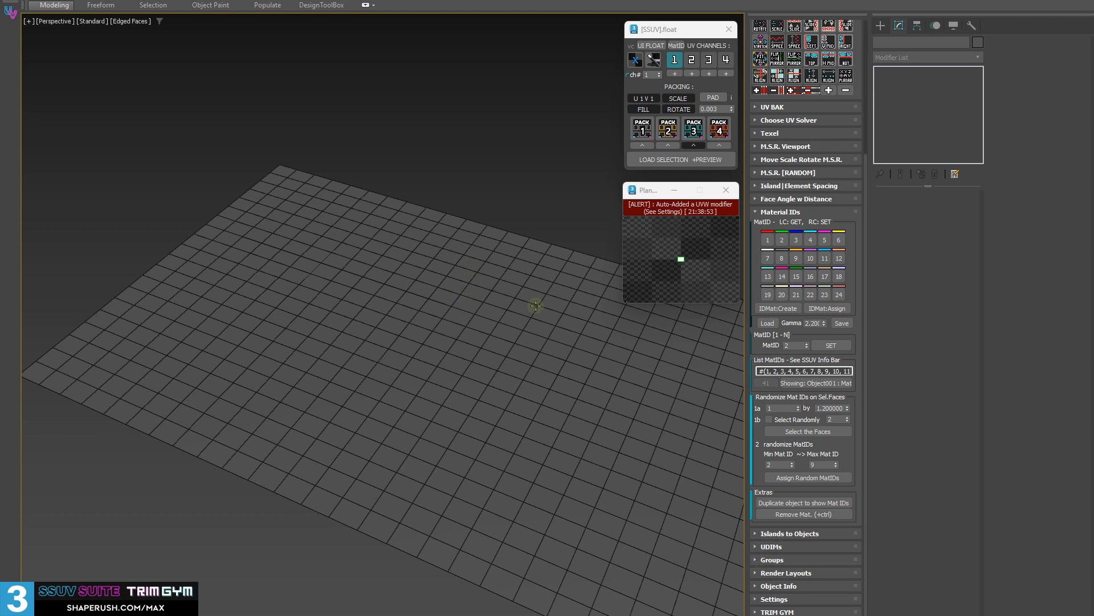
pyautogui.moveTo(533, 306)
pyautogui.mouseDown(button='middle')
pyautogui.moveTo(477, 293)
pyautogui.moveTo(496, 285)
pyautogui.moveTo(452, 263)
pyautogui.moveTo(527, 288)
pyautogui.mouseUp(button='middle')
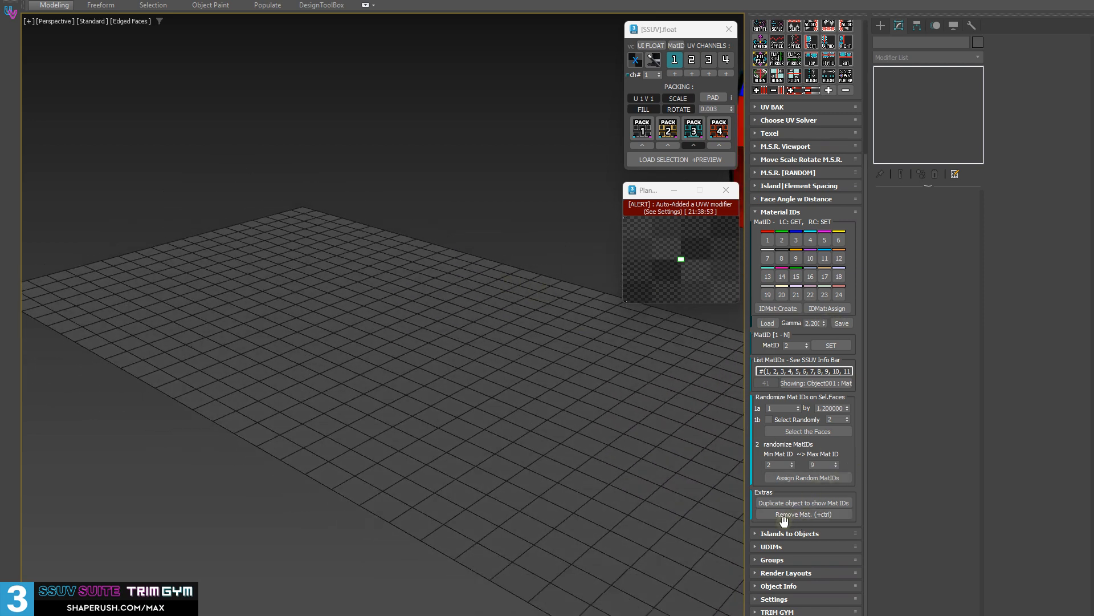